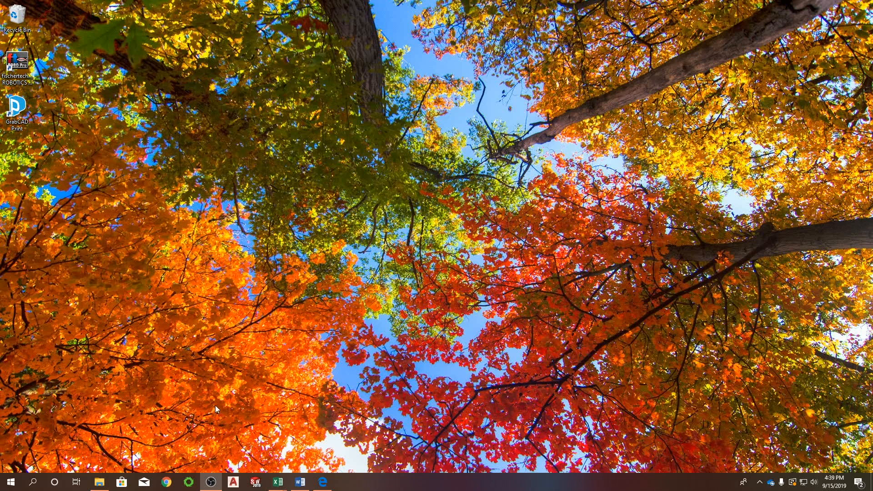
Launch SOLIDWORKS 2019 and create a new part document.
{"action": "left_click", "coordinate": [11, 482]}
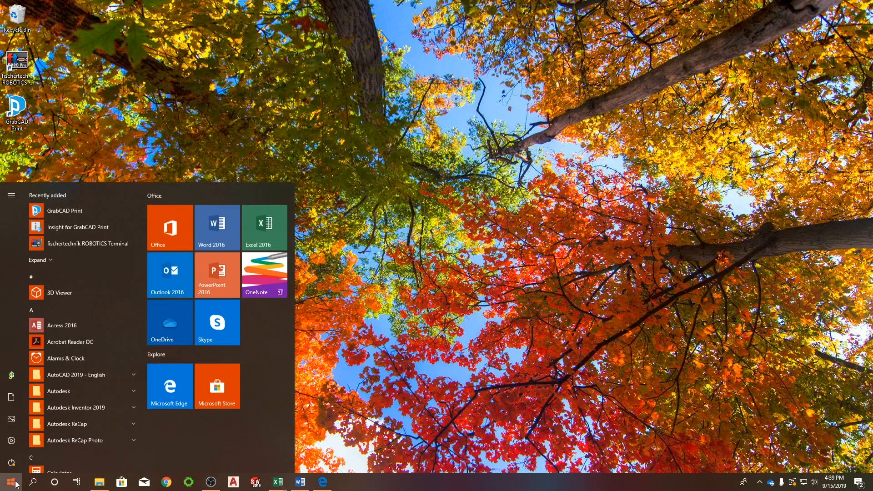
{"action": "scroll", "coordinate": [77, 378], "scroll_direction": "down", "scroll_amount": 15}
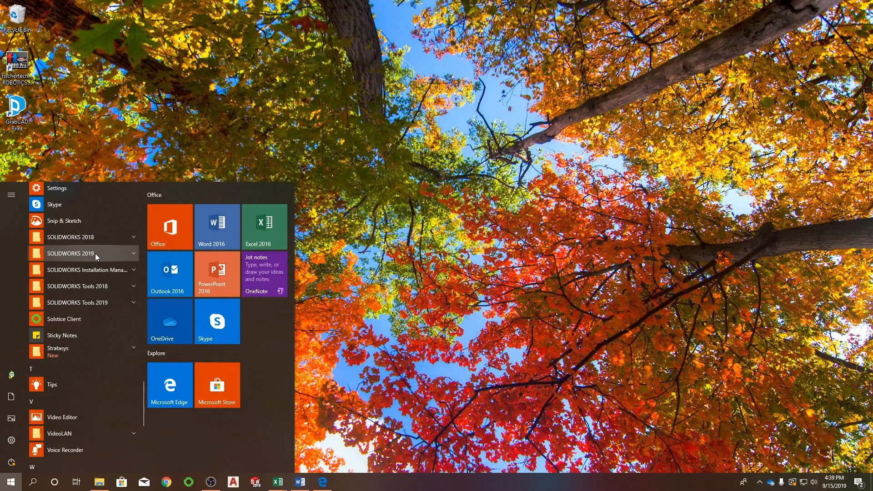
{"action": "left_click", "coordinate": [255, 482]}
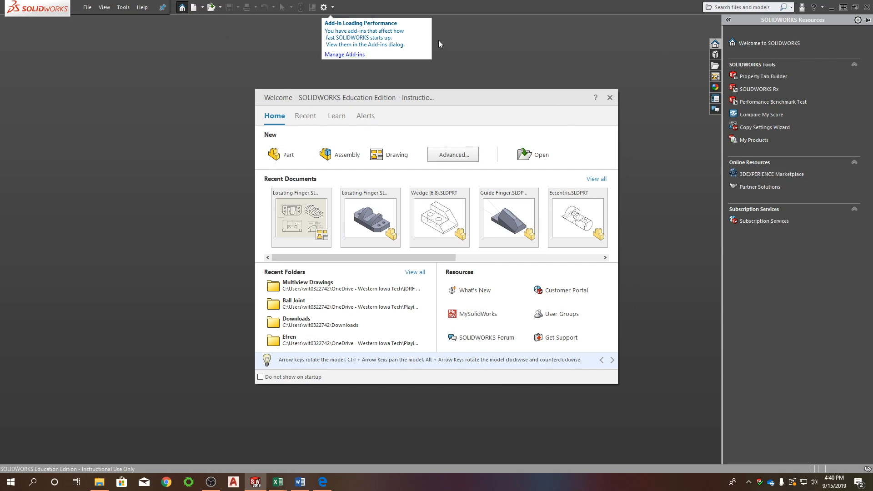
{"action": "left_click", "coordinate": [194, 8]}
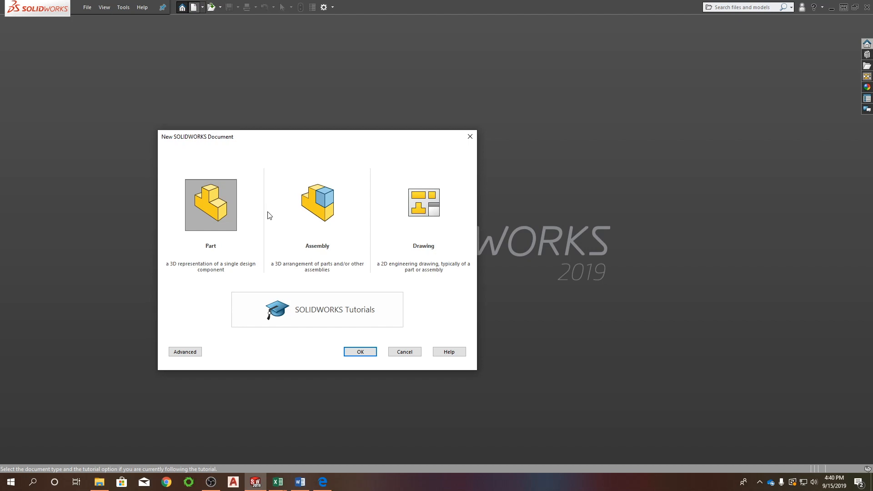
{"action": "left_click", "coordinate": [369, 350]}
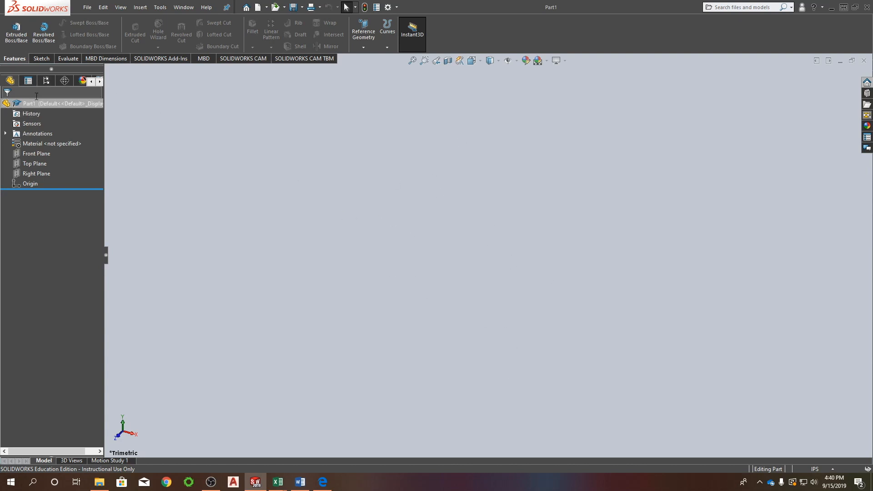
{"action": "left_click", "coordinate": [25, 164]}
{"action": "left_click", "coordinate": [26, 172]}
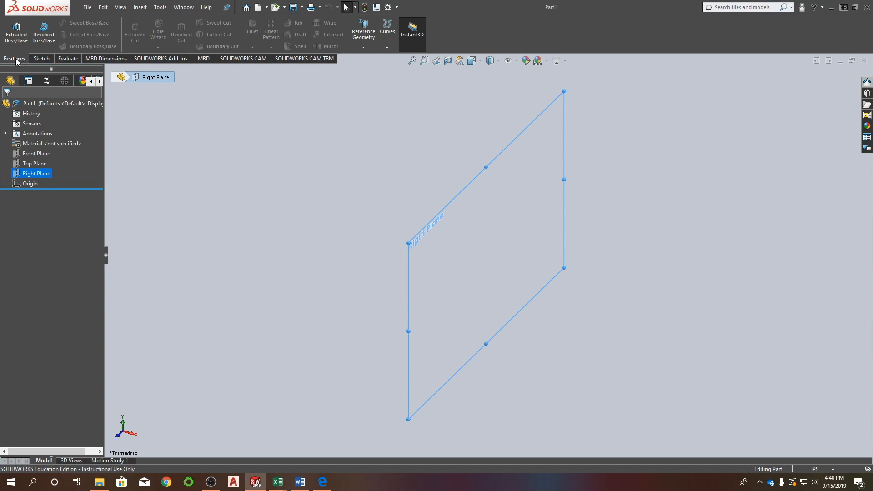
{"action": "left_click", "coordinate": [42, 61]}
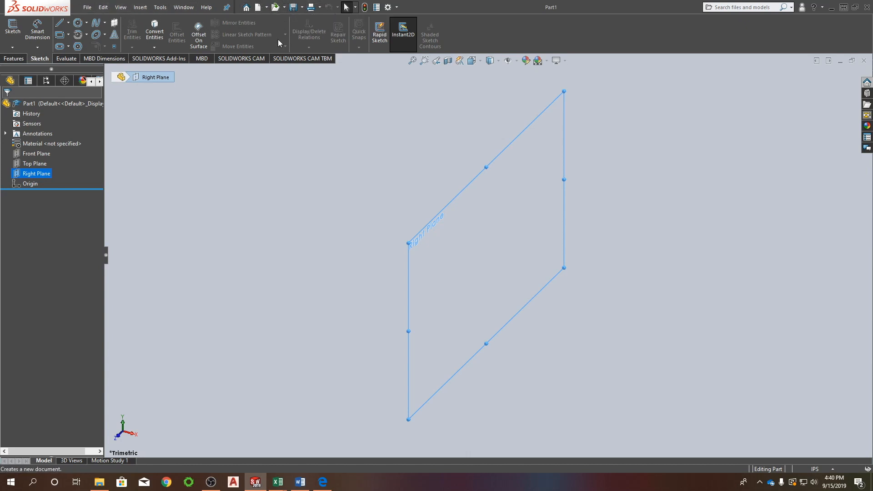
{"action": "left_click", "coordinate": [421, 146]}
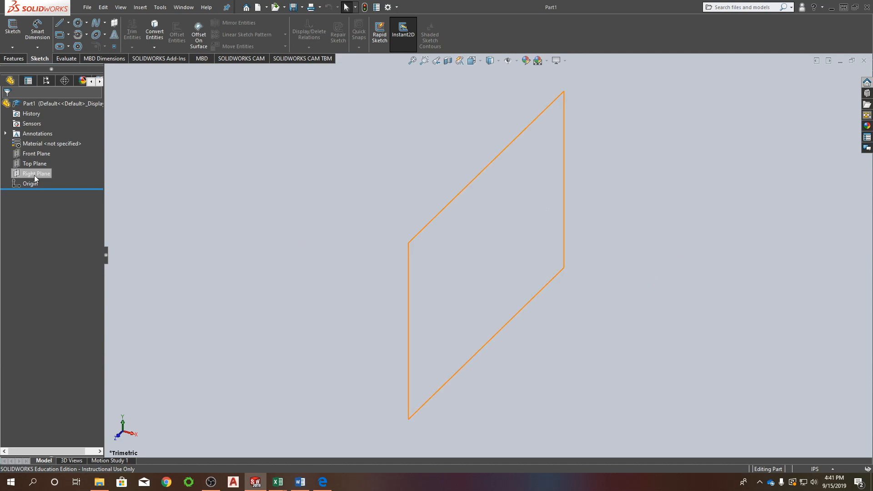
Start an Extruded Boss/Base on the Front Plane, opening a new sketch for its profile.
{"action": "left_click", "coordinate": [40, 153]}
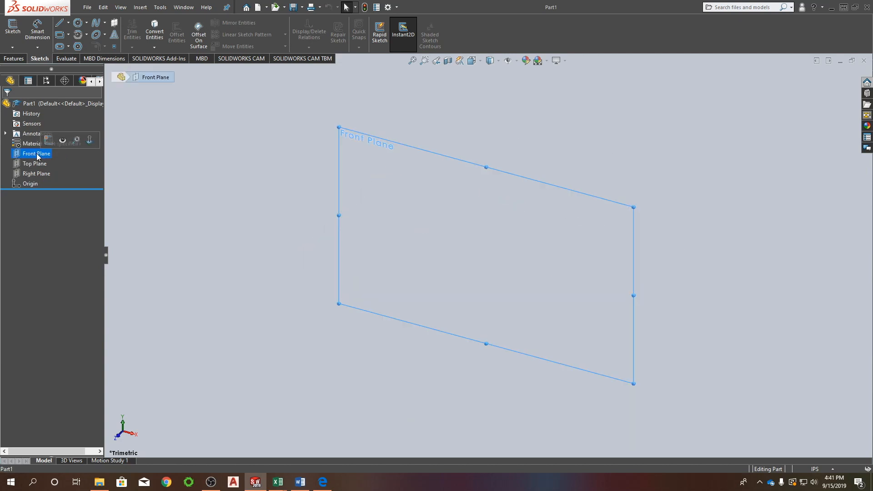
{"action": "left_click", "coordinate": [13, 58]}
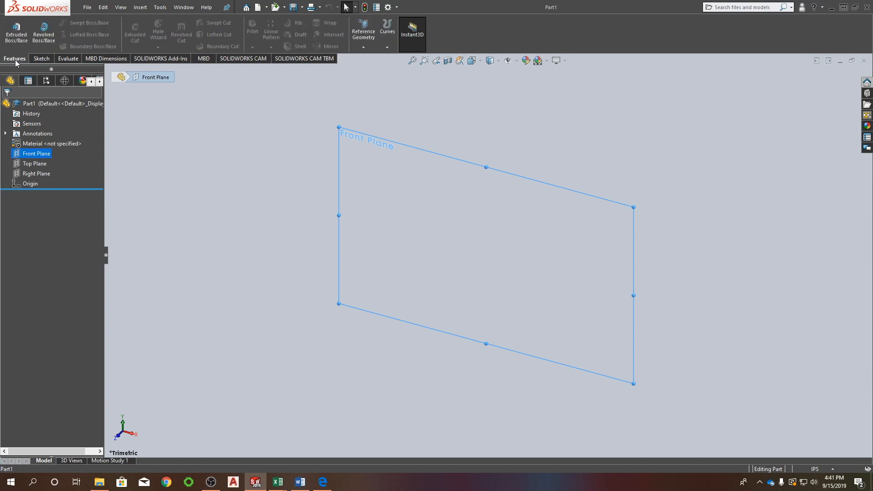
{"action": "left_click", "coordinate": [20, 32]}
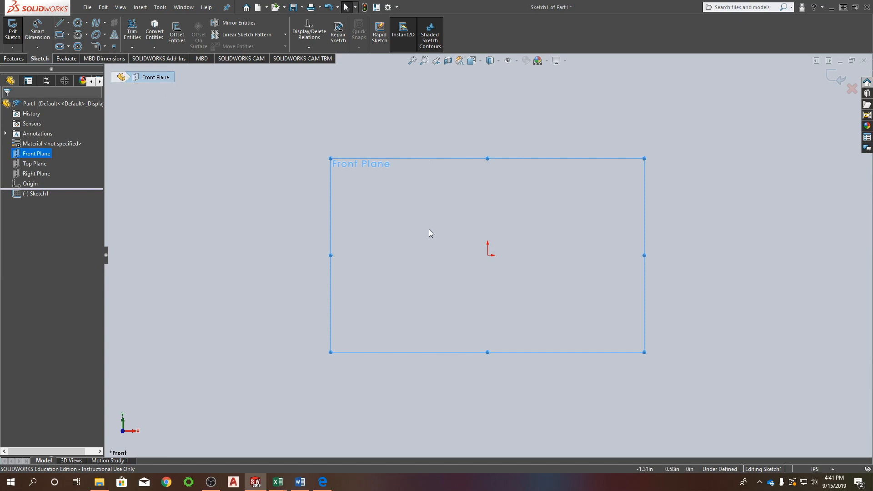
{"action": "mouse_move", "coordinate": [432, 232]}
{"action": "right_mouse_down"}
{"action": "mouse_move", "coordinate": [444, 221]}
{"action": "mouse_move", "coordinate": [430, 233]}
{"action": "mouse_move", "coordinate": [426, 221]}
{"action": "mouse_move", "coordinate": [425, 235]}
{"action": "mouse_move", "coordinate": [429, 225]}
{"action": "mouse_move", "coordinate": [416, 217]}
{"action": "mouse_move", "coordinate": [430, 215]}
{"action": "mouse_move", "coordinate": [440, 228]}
{"action": "mouse_move", "coordinate": [430, 236]}
{"action": "mouse_move", "coordinate": [428, 227]}
{"action": "right_mouse_up"}
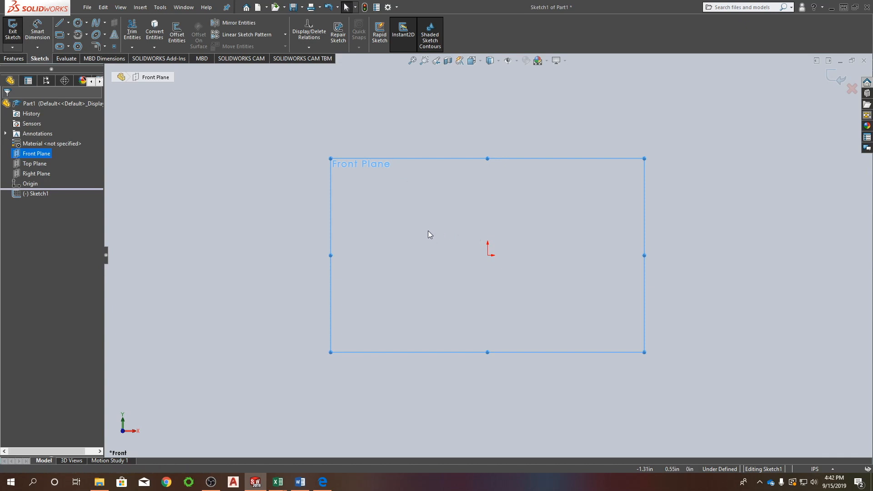
{"action": "right_click", "coordinate": [428, 225]}
{"action": "left_click", "coordinate": [428, 226]}
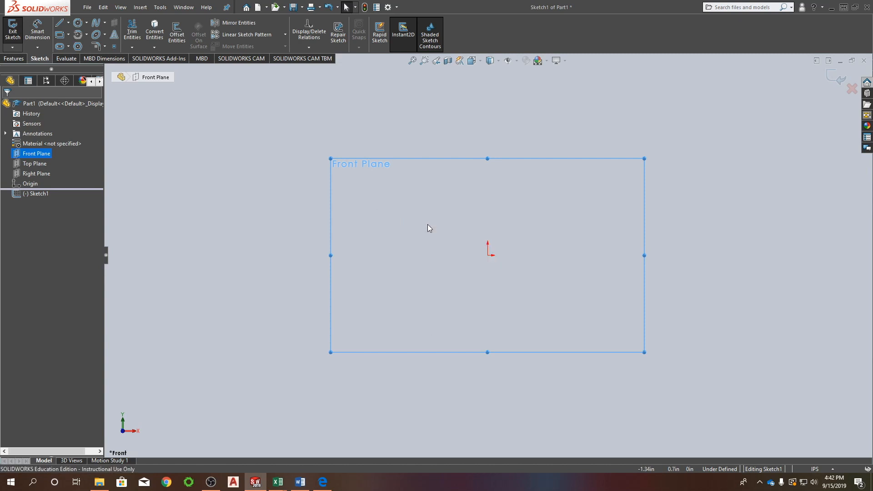
{"action": "right_click", "coordinate": [414, 211]}
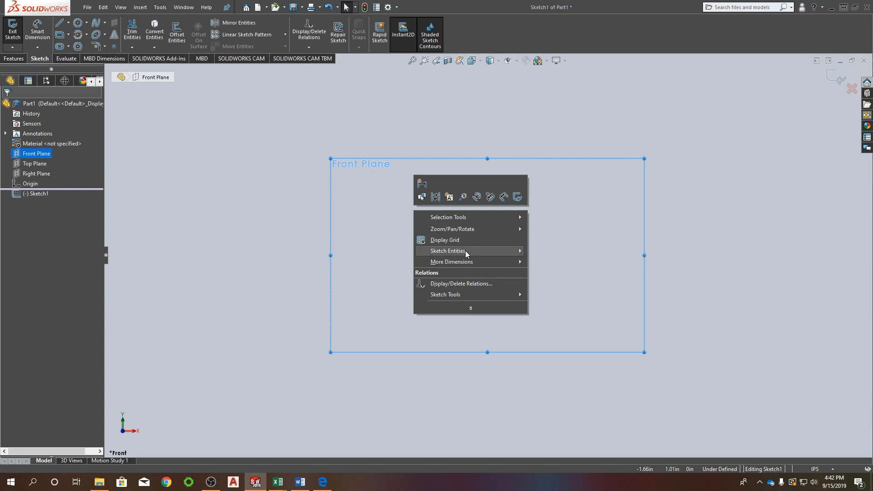
{"action": "mouse_move", "coordinate": [464, 250]}
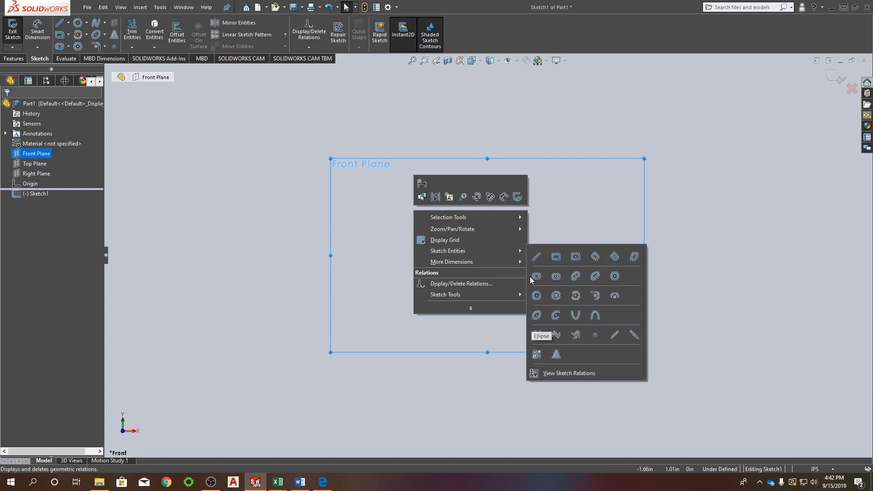
{"action": "left_click", "coordinate": [582, 220]}
{"action": "mouse_move", "coordinate": [449, 226]}
{"action": "right_mouse_down"}
{"action": "mouse_move", "coordinate": [450, 200]}
{"action": "mouse_move", "coordinate": [447, 217]}
{"action": "right_mouse_up"}
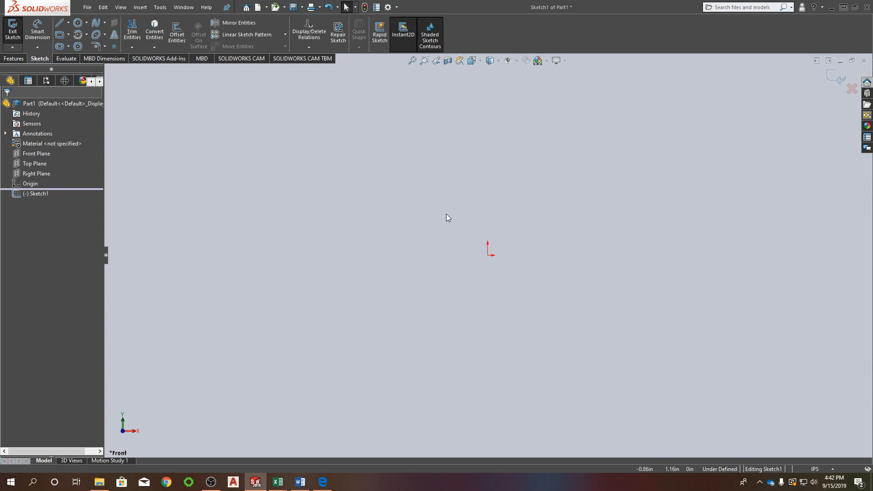
In the customization settings, try the mouse gesture guide with 2 vertical gestures and with 3 gestures.
{"action": "left_click", "coordinate": [397, 10]}
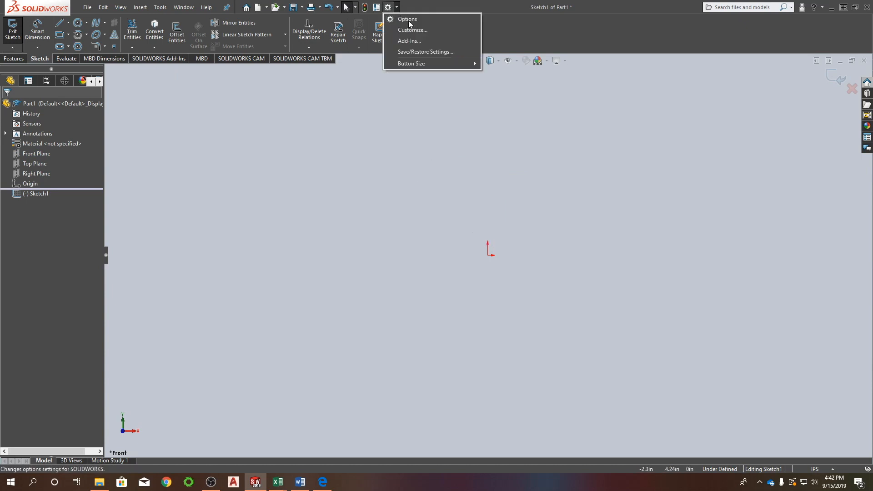
{"action": "left_click", "coordinate": [421, 31]}
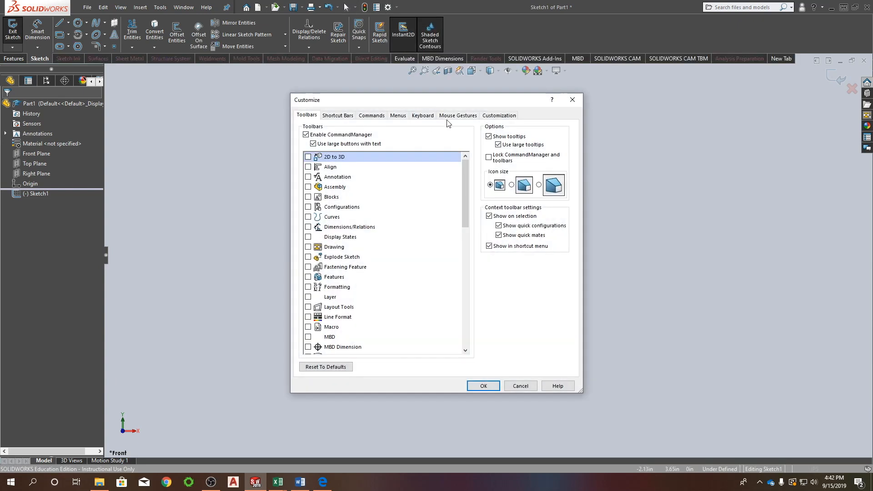
{"action": "left_click", "coordinate": [458, 116]}
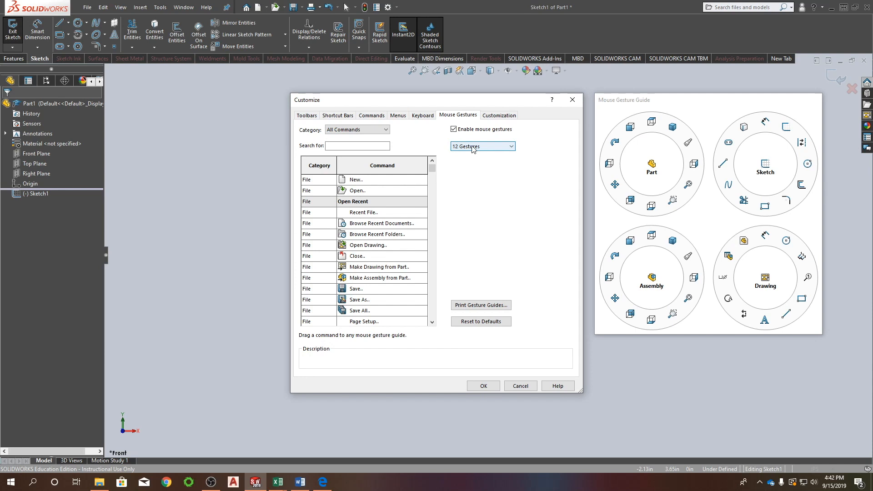
{"action": "left_click", "coordinate": [473, 146]}
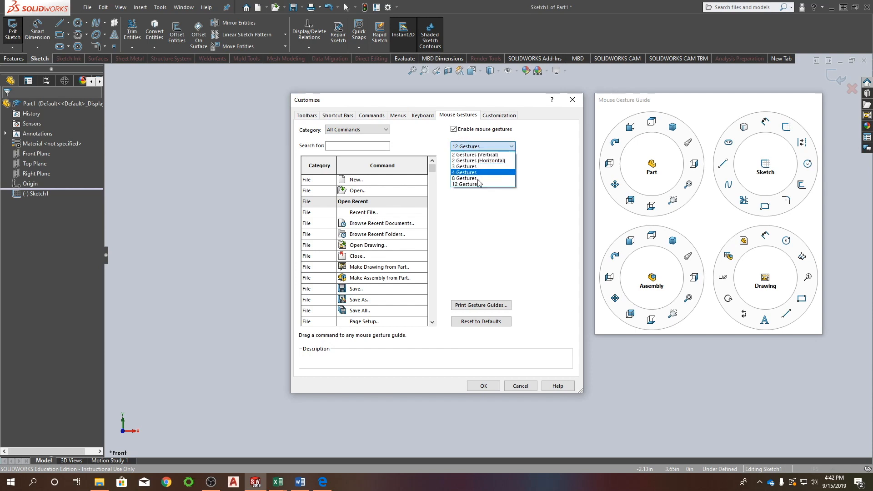
{"action": "left_click", "coordinate": [477, 154]}
{"action": "left_click", "coordinate": [482, 146]}
{"action": "left_click", "coordinate": [483, 167]}
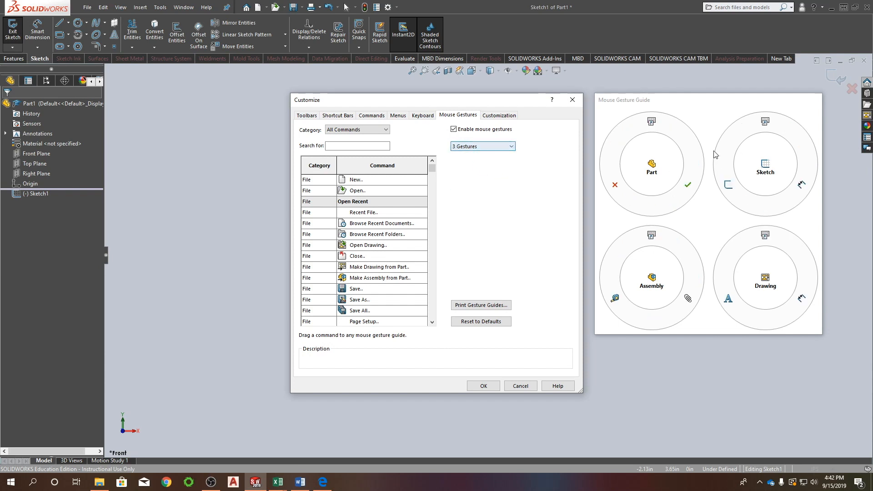
Set the mouse gesture guide to 12 gestures and accept the customization settings.
{"action": "left_click", "coordinate": [481, 145]}
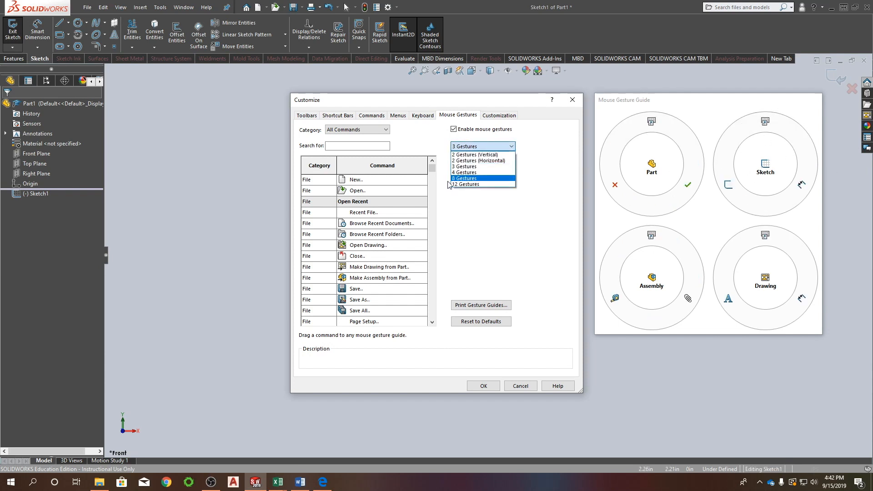
{"action": "left_click", "coordinate": [453, 186]}
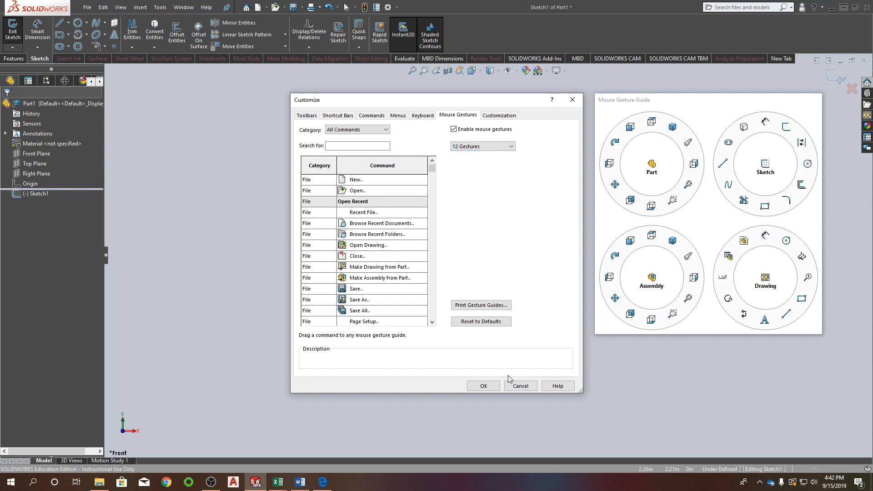
{"action": "left_click", "coordinate": [483, 386]}
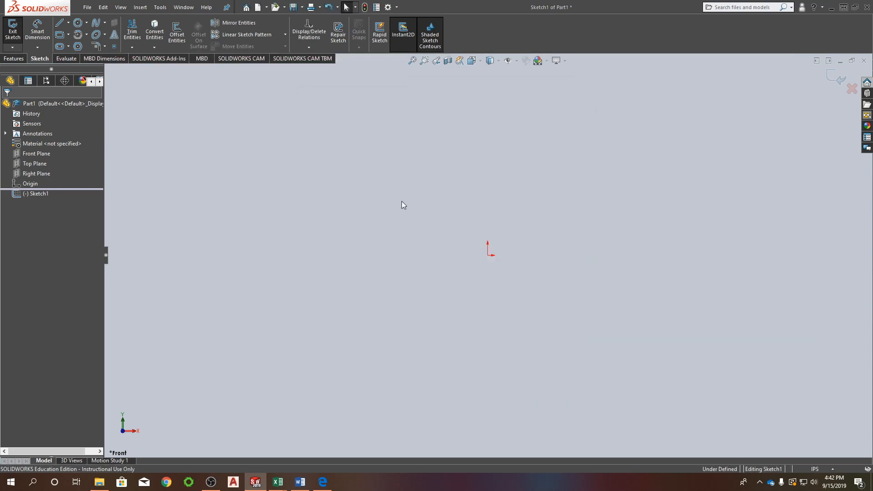
Sketch a corner rectangle starting at the origin, about 4.09 in wide and 2.69 in high, up and to the right.
{"action": "right_click_drag", "start_coordinate": [402, 190], "coordinate": [410, 233]}
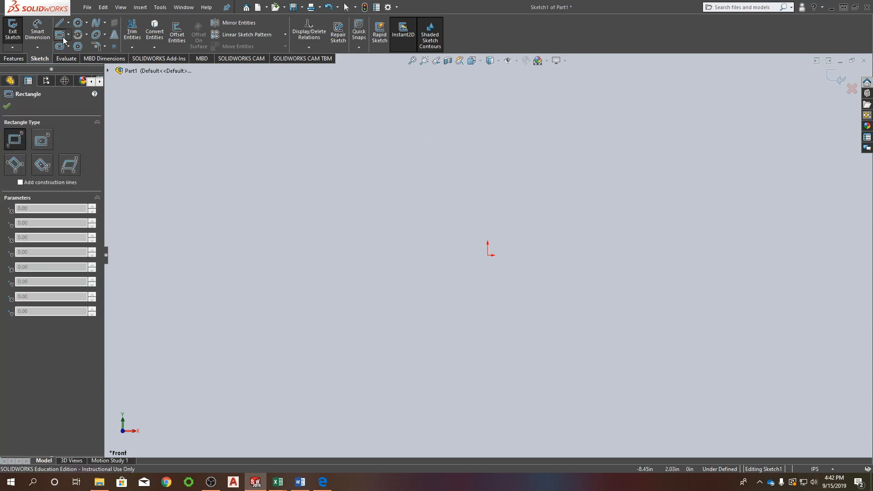
{"action": "right_click", "coordinate": [326, 157]}
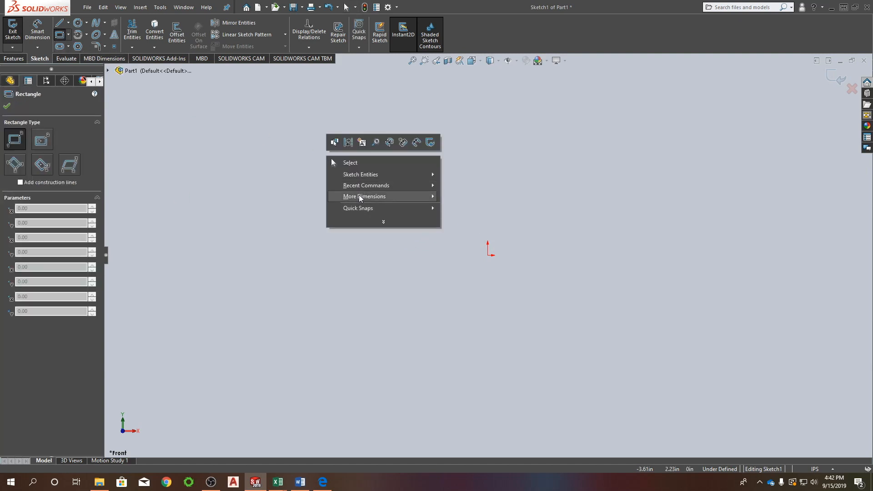
{"action": "mouse_move", "coordinate": [360, 186]}
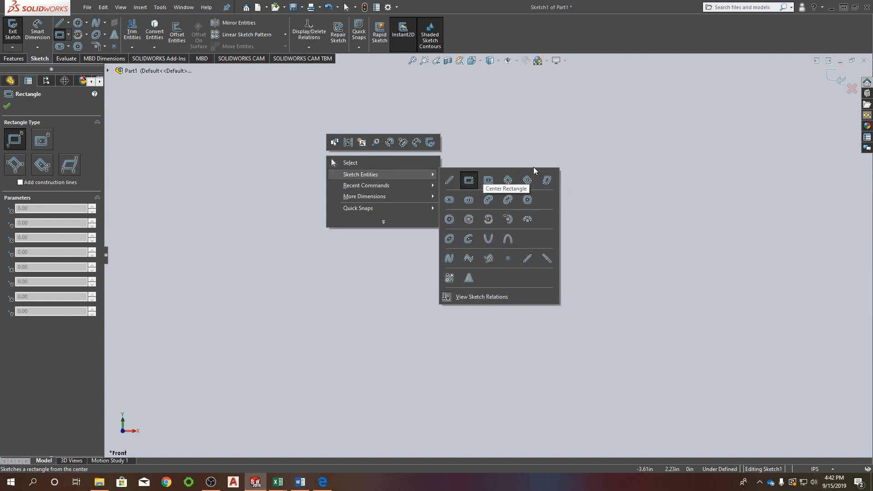
{"action": "left_click", "coordinate": [551, 132]}
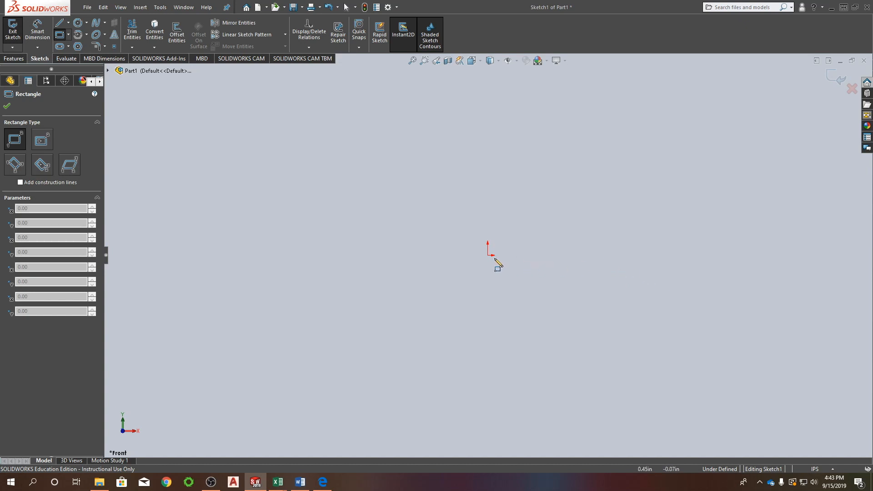
{"action": "left_click", "coordinate": [487, 255]}
{"action": "left_click", "coordinate": [671, 135]}
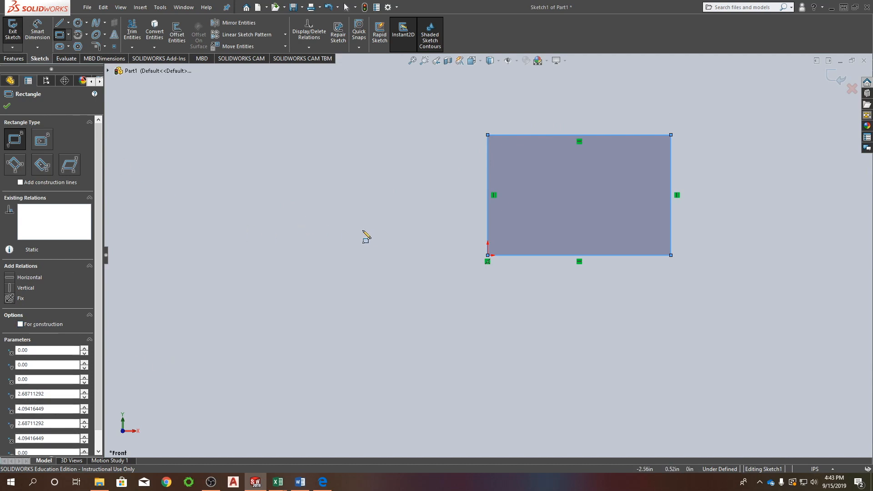
Dimension the rectangle's upper horizontal edge and set its length to 3.5 in.
{"action": "right_click_drag", "start_coordinate": [363, 229], "coordinate": [363, 194]}
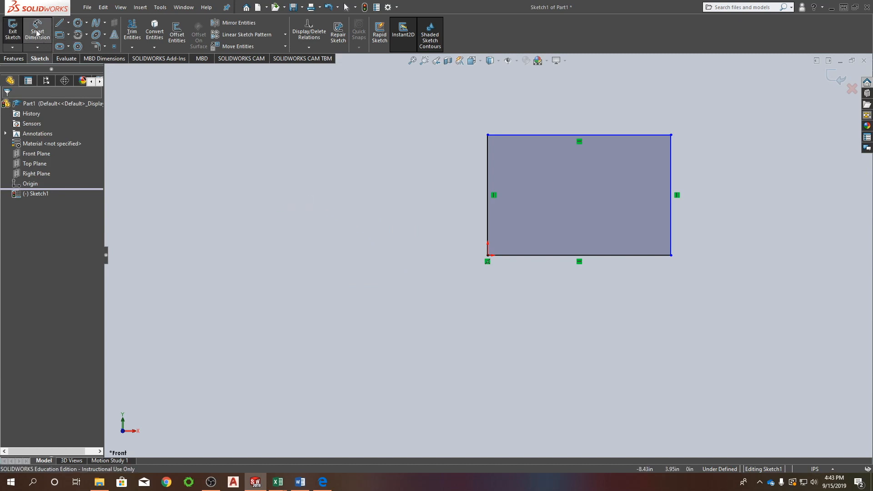
{"action": "right_click", "coordinate": [360, 154]}
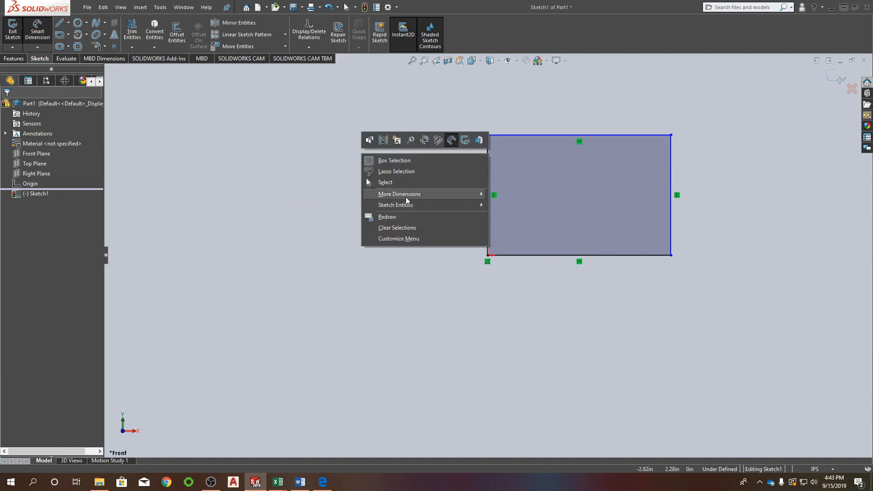
{"action": "mouse_move", "coordinate": [403, 206]}
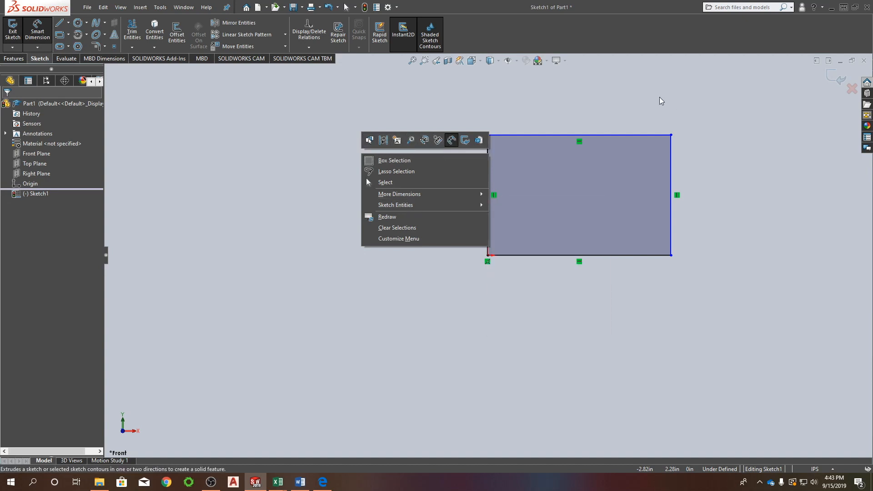
{"action": "left_click", "coordinate": [516, 108]}
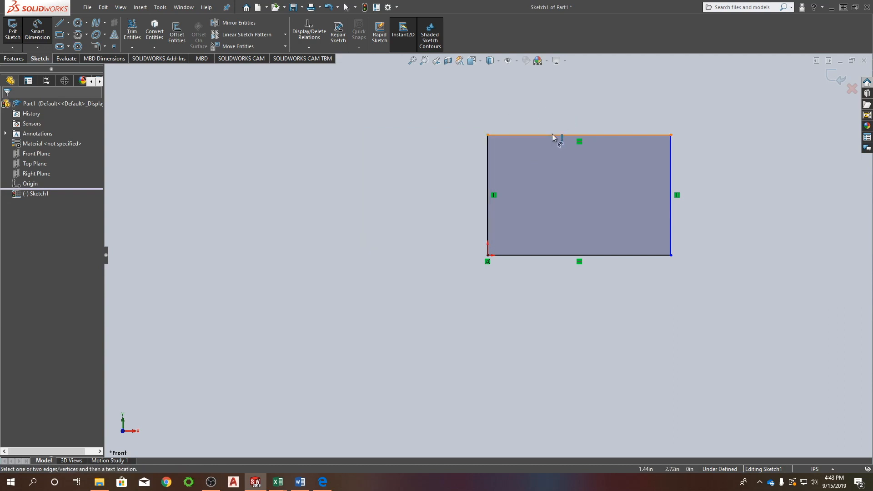
{"action": "left_click", "coordinate": [552, 135]}
{"action": "left_click", "coordinate": [564, 109]}
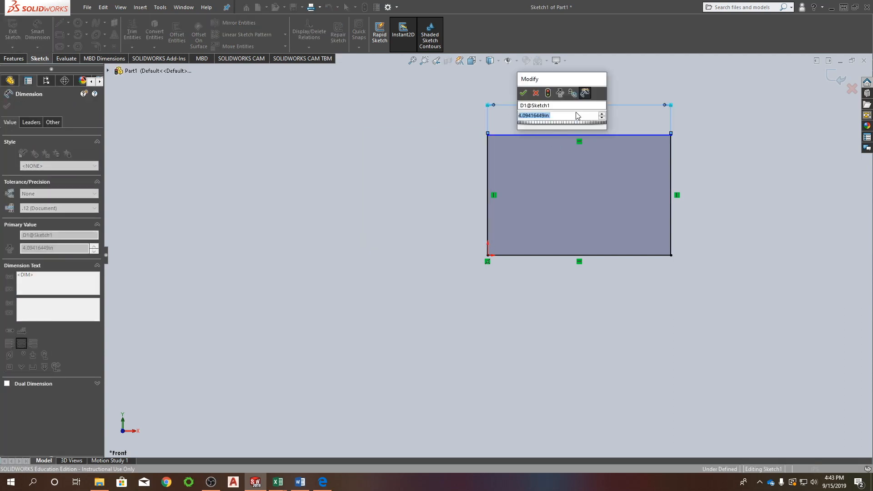
{"action": "type", "text": "3.5"}
{"action": "key", "text": "Return"}
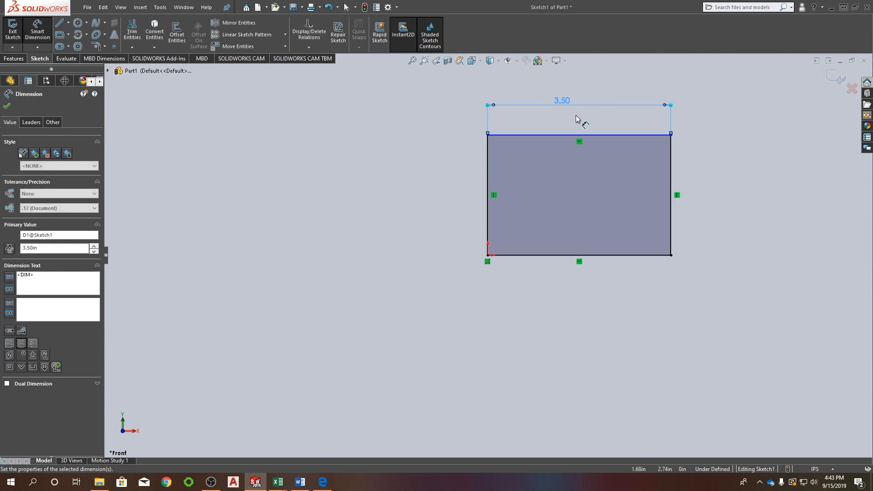
Dimension the rectangle's left vertical edge and set its length to 2.25 in.
{"action": "left_click", "coordinate": [488, 169]}
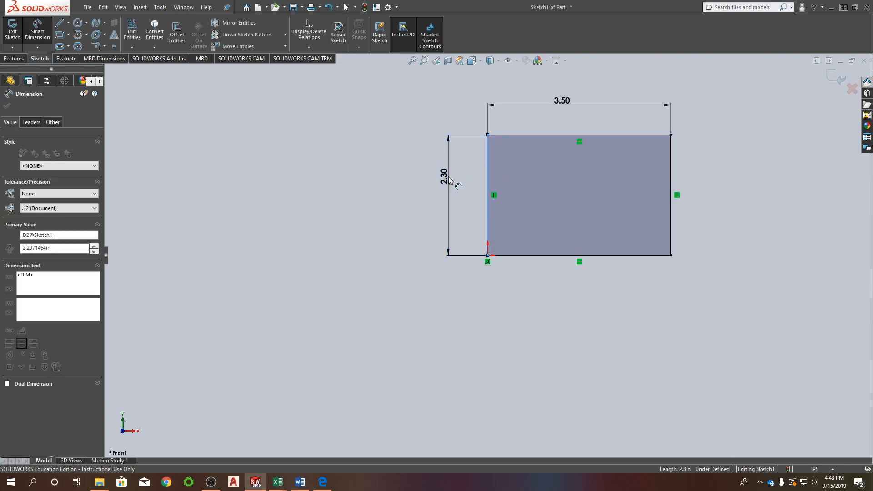
{"action": "left_click", "coordinate": [449, 179]}
{"action": "type", "text": "2.25"}
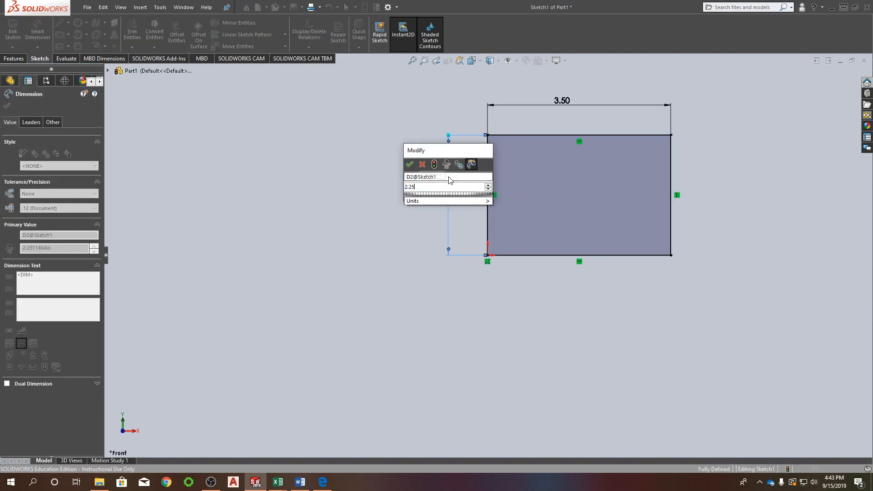
{"action": "key", "text": "Return"}
{"action": "key", "text": "Escape"}
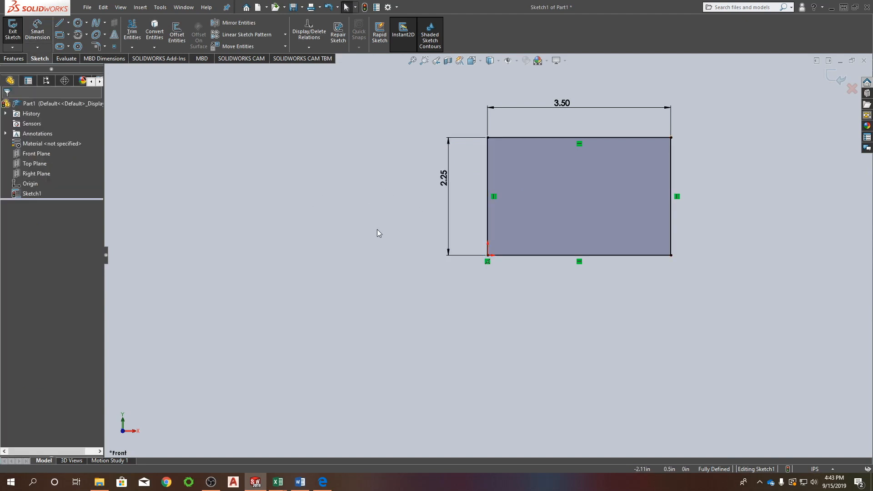
Sketch a diagonal line about 1.52 in long across the upper-left corner, from the rectangle's left edge to its upper edge.
{"action": "right_click_drag", "start_coordinate": [381, 177], "coordinate": [339, 187]}
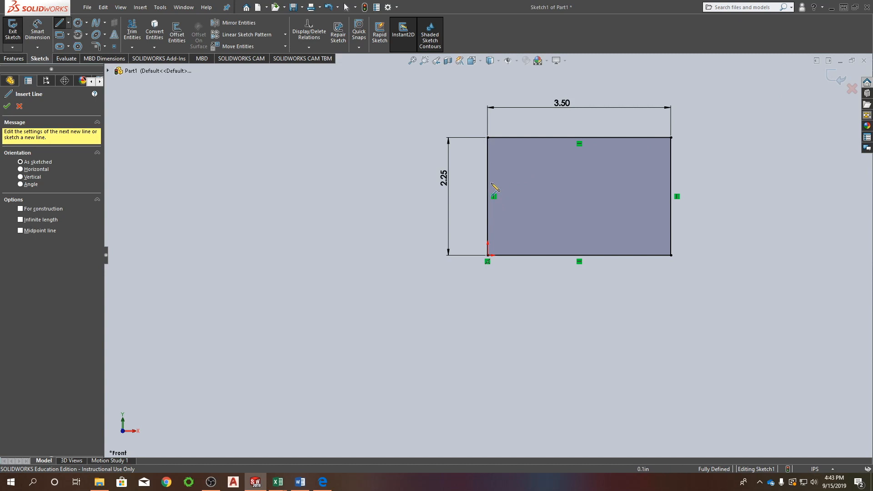
{"action": "left_click", "coordinate": [487, 183]}
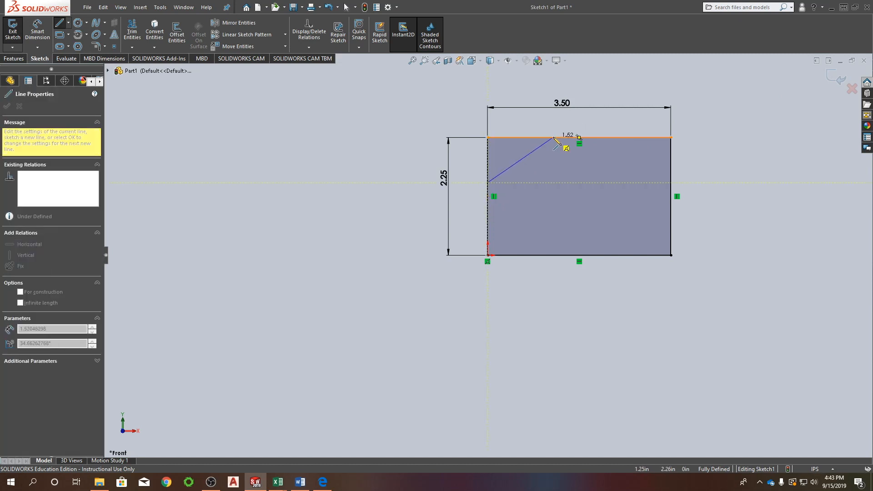
{"action": "left_click", "coordinate": [552, 137]}
{"action": "key", "text": "space"}
{"action": "key", "text": "Escape"}
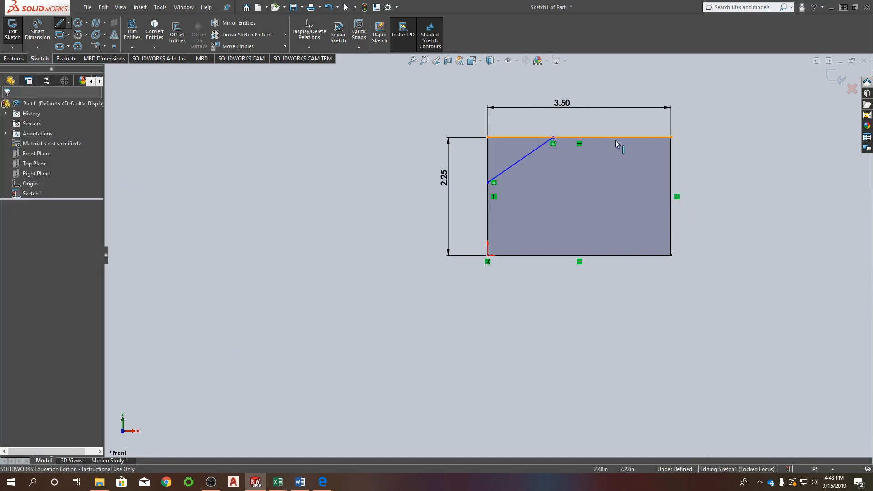
Sketch a diagonal line across the upper-right corner, from the rectangle's upper edge to just beyond its right edge.
{"action": "right_click_drag", "start_coordinate": [620, 120], "coordinate": [591, 122]}
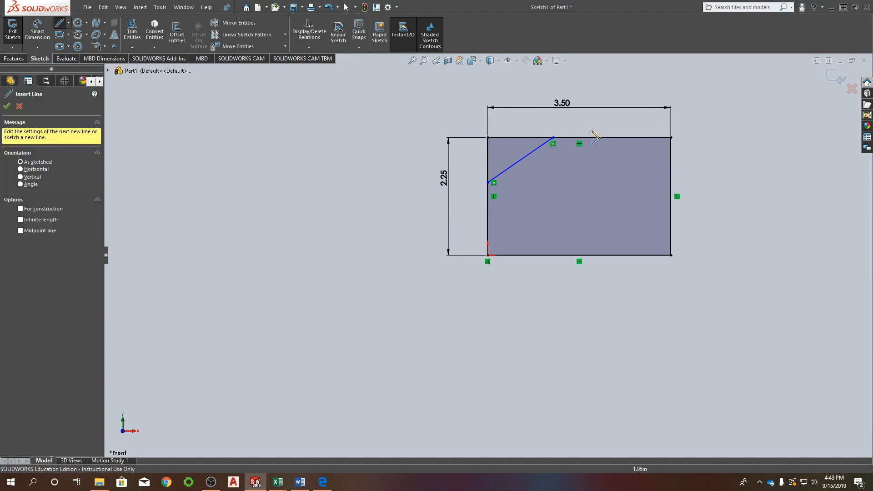
{"action": "left_click", "coordinate": [615, 137]}
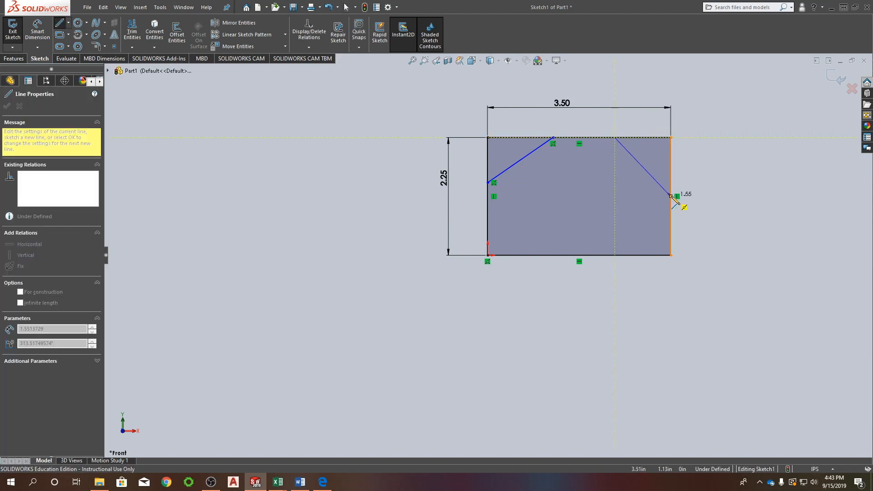
{"action": "left_click", "coordinate": [674, 215]}
{"action": "key", "text": "Escape"}
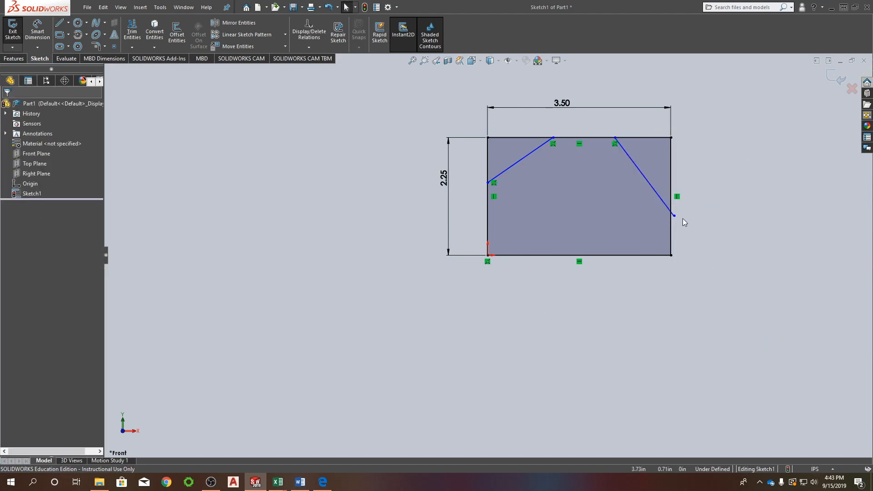
Examine the sketch by zooming, rotating and panning the view around the rectangle and its two diagonal lines.
{"action": "scroll", "coordinate": [668, 222], "scroll_direction": "down", "scroll_amount": 3}
{"action": "mouse_move", "coordinate": [604, 220]}
{"action": "middle_mouse_down"}
{"action": "mouse_move", "coordinate": [636, 233]}
{"action": "mouse_move", "coordinate": [629, 224]}
{"action": "middle_mouse_up"}
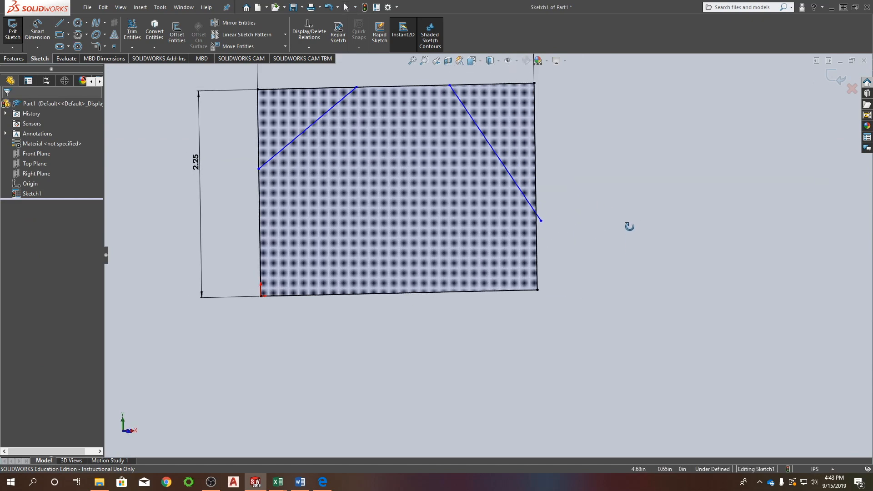
{"action": "mouse_move", "coordinate": [475, 180]}
{"action": "middle_mouse_down"}
{"action": "mouse_move", "coordinate": [390, 222]}
{"action": "mouse_move", "coordinate": [557, 228]}
{"action": "mouse_move", "coordinate": [383, 282]}
{"action": "mouse_move", "coordinate": [533, 240]}
{"action": "mouse_move", "coordinate": [425, 312]}
{"action": "mouse_move", "coordinate": [434, 376]}
{"action": "mouse_move", "coordinate": [435, 225]}
{"action": "mouse_move", "coordinate": [548, 184]}
{"action": "mouse_move", "coordinate": [400, 128]}
{"action": "mouse_move", "coordinate": [308, 154]}
{"action": "mouse_move", "coordinate": [323, 130]}
{"action": "mouse_move", "coordinate": [435, 110]}
{"action": "mouse_move", "coordinate": [440, 147]}
{"action": "middle_mouse_up"}
{"action": "scroll", "coordinate": [440, 147], "scroll_direction": "down", "scroll_amount": 1}
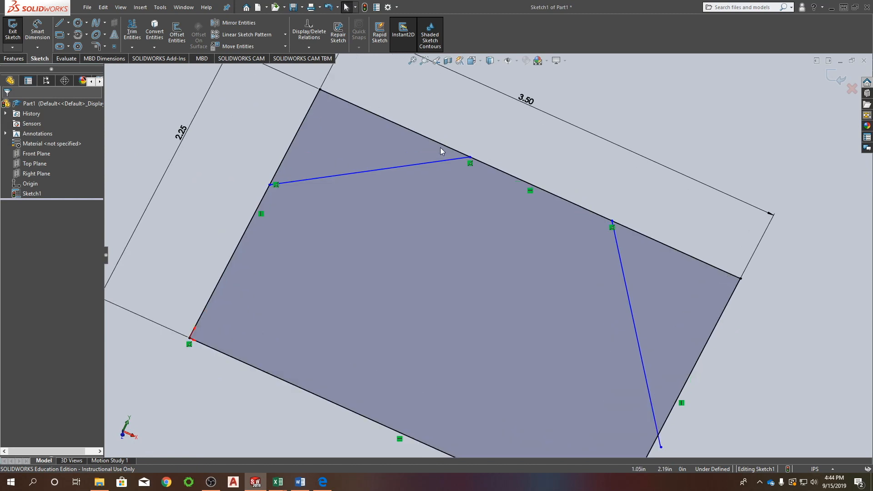
{"action": "scroll", "coordinate": [440, 147], "scroll_direction": "up", "scroll_amount": 4}
{"action": "scroll", "coordinate": [499, 176], "scroll_direction": "down", "scroll_amount": 5}
{"action": "scroll", "coordinate": [513, 201], "scroll_direction": "up", "scroll_amount": 3}
{"action": "scroll", "coordinate": [513, 206], "scroll_direction": "up", "scroll_amount": 3}
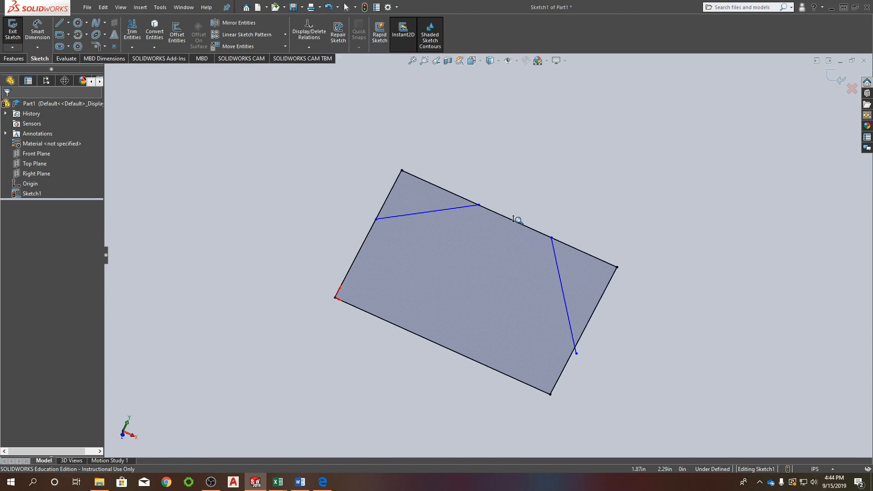
{"action": "mouse_move", "coordinate": [520, 220]}
{"action": "middle_mouse_down", "text": "ctrl"}
{"action": "mouse_move", "coordinate": [482, 162]}
{"action": "mouse_move", "coordinate": [398, 189]}
{"action": "mouse_move", "coordinate": [500, 177]}
{"action": "mouse_move", "coordinate": [436, 226]}
{"action": "mouse_move", "coordinate": [559, 192]}
{"action": "mouse_move", "coordinate": [493, 204]}
{"action": "mouse_move", "coordinate": [520, 185]}
{"action": "mouse_move", "coordinate": [473, 199]}
{"action": "mouse_move", "coordinate": [611, 217]}
{"action": "mouse_move", "coordinate": [571, 229]}
{"action": "middle_mouse_up", "text": "ctrl"}
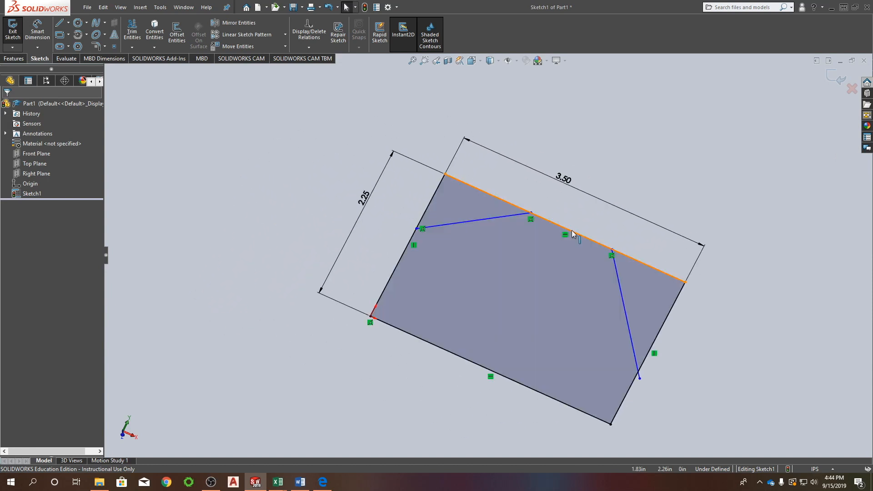
Orient the view to Front, then use Normal To to flip it and face the sketch from the front again.
{"action": "left_click", "coordinate": [478, 64]}
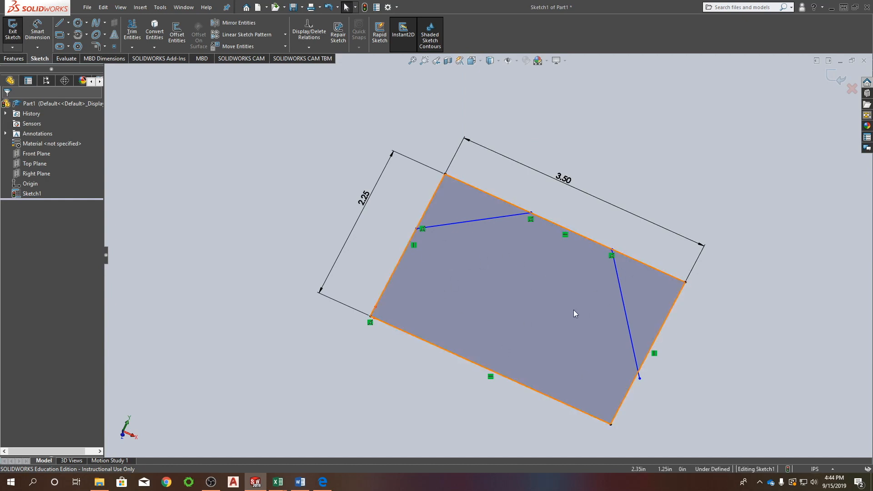
{"action": "key", "text": "ctrl+1"}
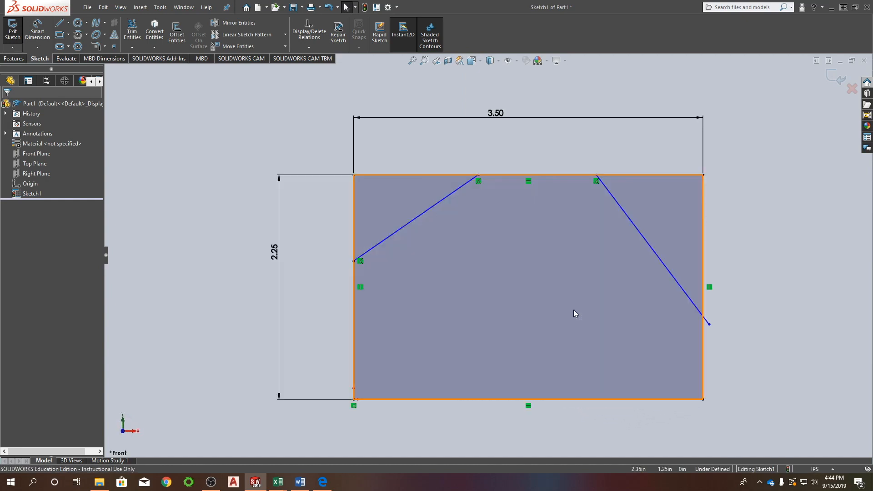
{"action": "left_click", "coordinate": [481, 62]}
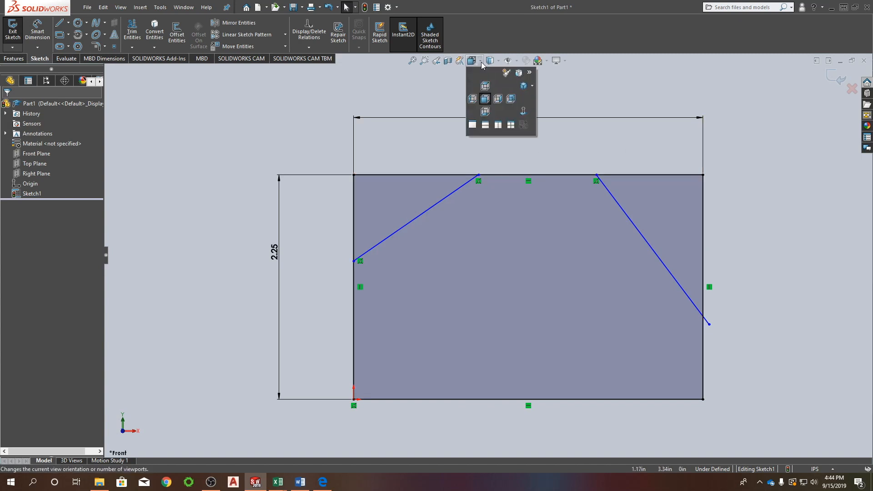
{"action": "left_click", "coordinate": [525, 114]}
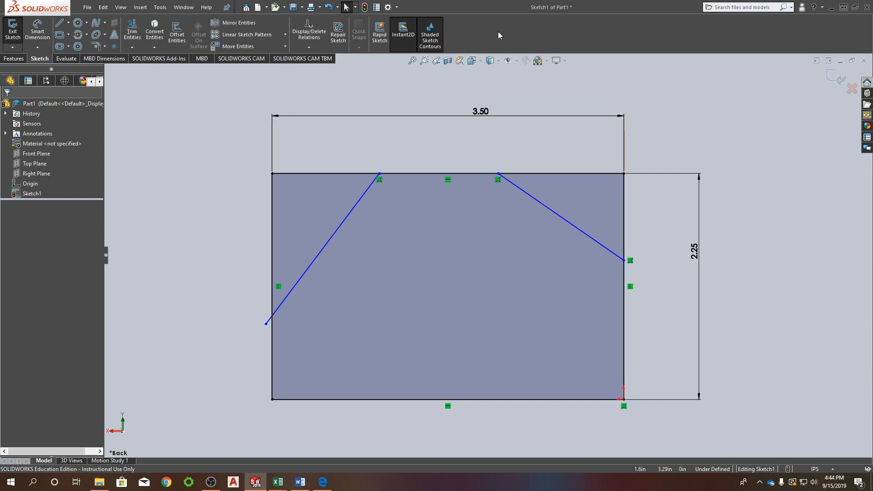
{"action": "left_click", "coordinate": [480, 61]}
{"action": "left_click", "coordinate": [521, 111]}
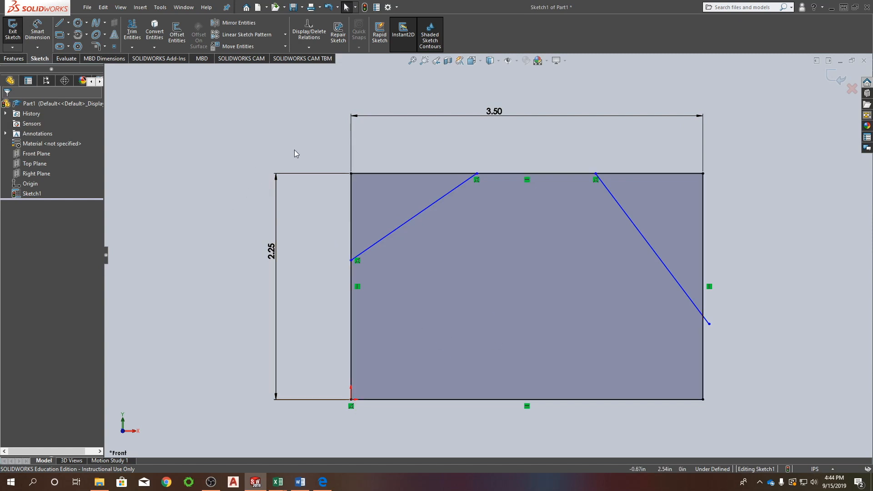
Move the loose lower endpoint of the right diagonal line onto the rectangle's right edge so it is coincident.
{"action": "mouse_move", "coordinate": [709, 324]}
{"action": "left_mouse_down"}
{"action": "mouse_move", "coordinate": [747, 297]}
{"action": "mouse_move", "coordinate": [731, 282]}
{"action": "mouse_move", "coordinate": [746, 227]}
{"action": "mouse_move", "coordinate": [778, 254]}
{"action": "mouse_move", "coordinate": [810, 244]}
{"action": "mouse_move", "coordinate": [784, 276]}
{"action": "mouse_move", "coordinate": [609, 350]}
{"action": "mouse_move", "coordinate": [704, 301]}
{"action": "mouse_move", "coordinate": [656, 312]}
{"action": "mouse_move", "coordinate": [702, 332]}
{"action": "left_mouse_up"}
{"action": "left_click", "coordinate": [735, 233]}
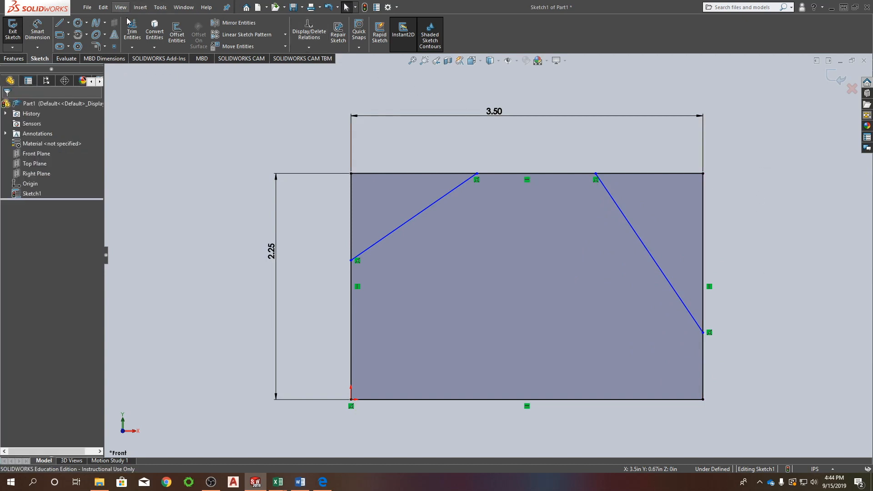
Dimension the vertical distance from the origin to the left diagonal line's lower endpoint and set it to 1.5 in.
{"action": "right_click_drag", "start_coordinate": [262, 120], "coordinate": [260, 85]}
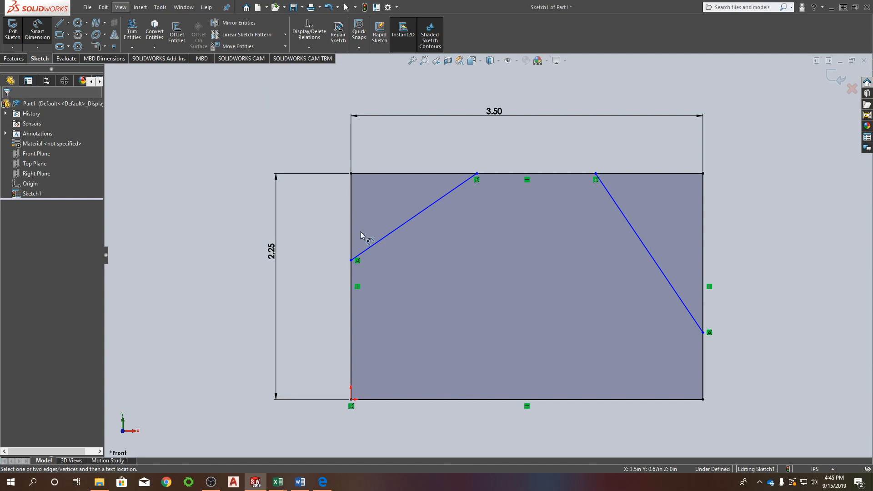
{"action": "left_click", "coordinate": [351, 260]}
{"action": "left_click", "coordinate": [351, 399]}
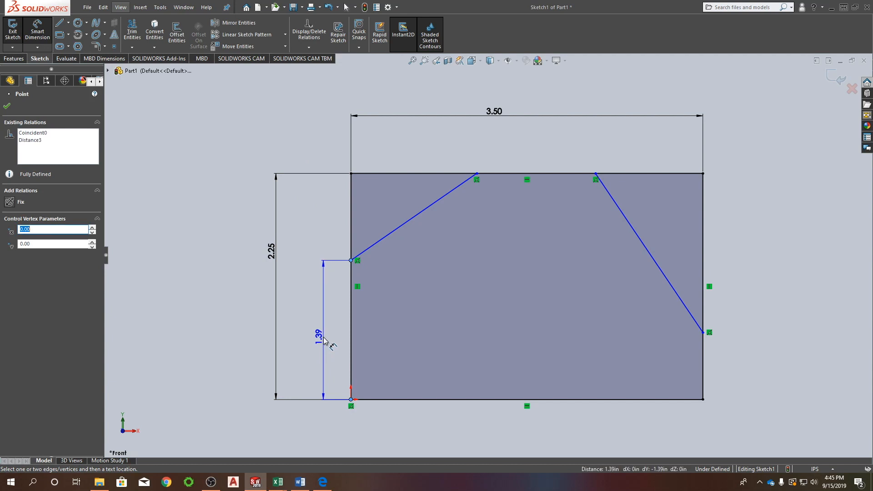
{"action": "left_click", "coordinate": [324, 338]}
{"action": "type", "text": "1.5"}
{"action": "key", "text": "Return"}
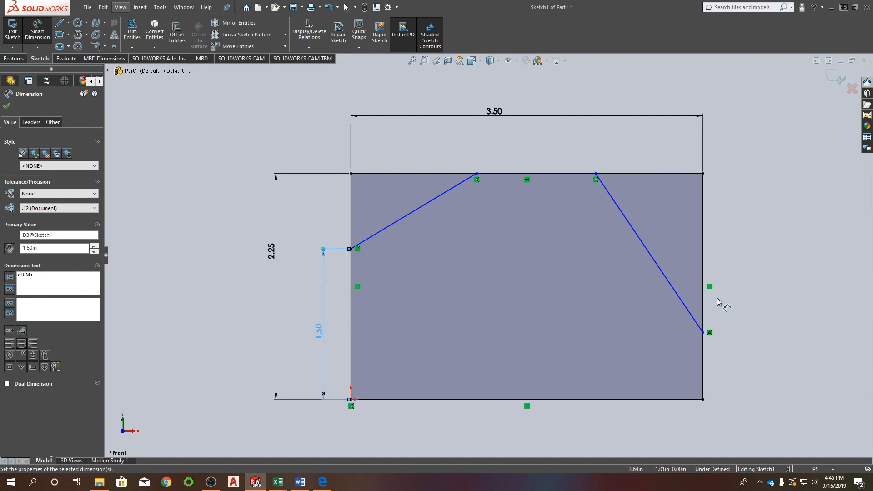
Dimension the distance from the rectangle's lower-right corner to the right diagonal line's lower endpoint and set it to 1 in.
{"action": "left_click", "coordinate": [703, 332]}
{"action": "left_click", "coordinate": [703, 399]}
{"action": "left_click", "coordinate": [772, 369]}
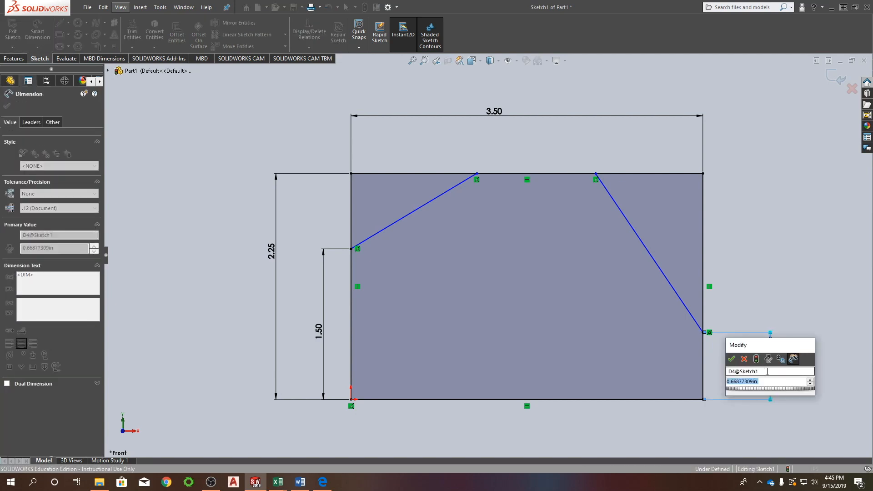
{"action": "type", "text": "1"}
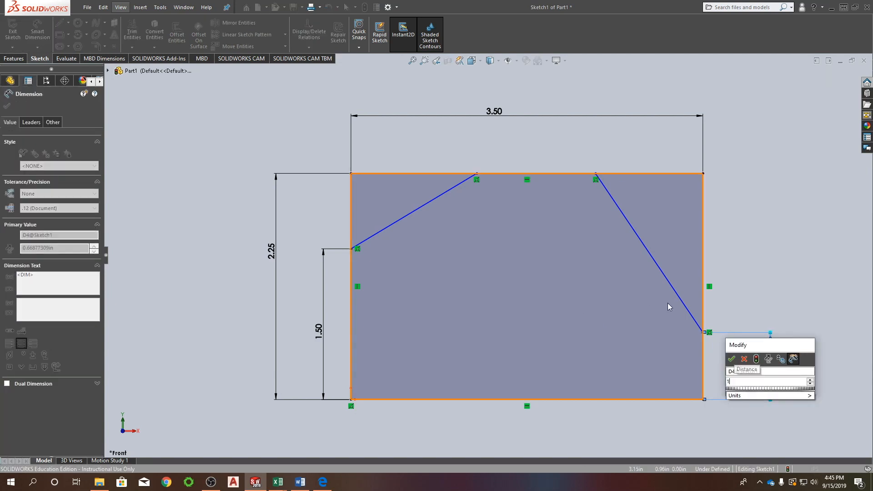
{"action": "key", "text": "Return"}
Dimension the distance from the rectangle's upper-left corner to the left diagonal line's upper endpoint and set it to 0.75 in.
{"action": "left_click", "coordinate": [476, 174]}
{"action": "left_click", "coordinate": [351, 173]}
{"action": "left_click", "coordinate": [400, 144]}
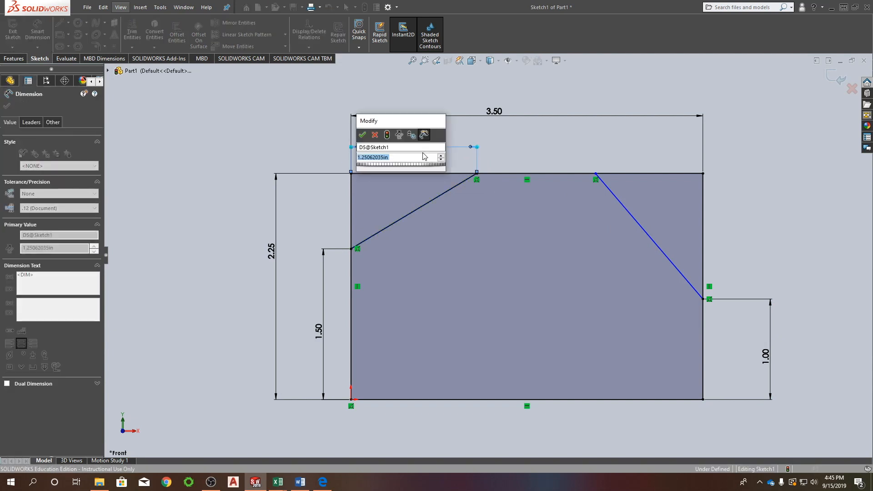
{"action": "type", "text": ".75"}
{"action": "key", "text": "Return"}
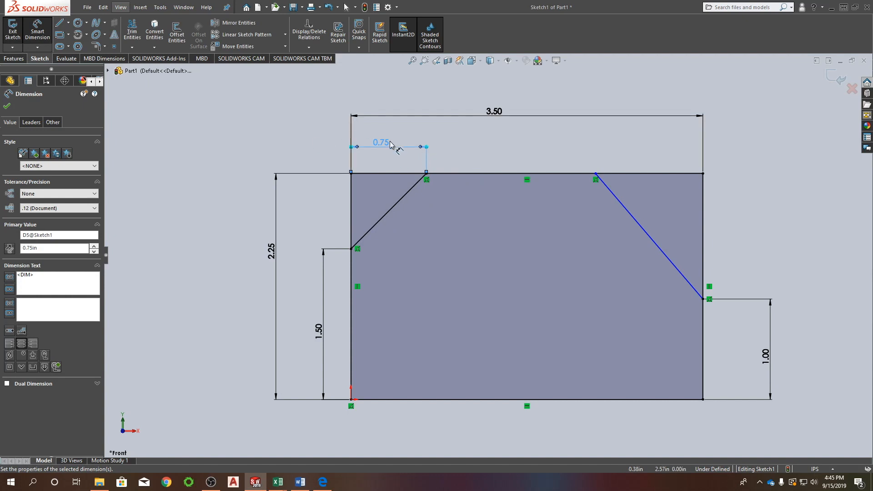
Dimension the horizontal distance from the rectangle's left edge to the right diagonal line's upper endpoint and set it to 2.562 in.
{"action": "left_click", "coordinate": [352, 193]}
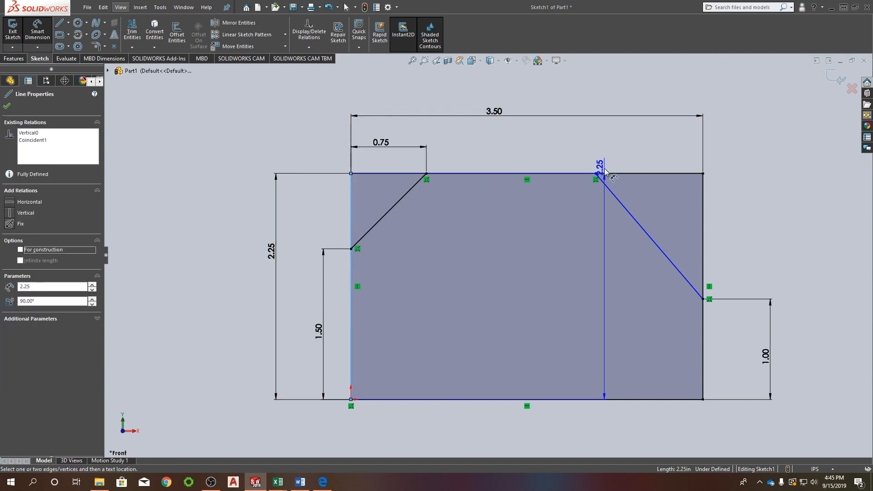
{"action": "left_click", "coordinate": [596, 173]}
{"action": "left_click", "coordinate": [536, 137]}
{"action": "type", "text": "2.5625"}
{"action": "key", "text": "Return"}
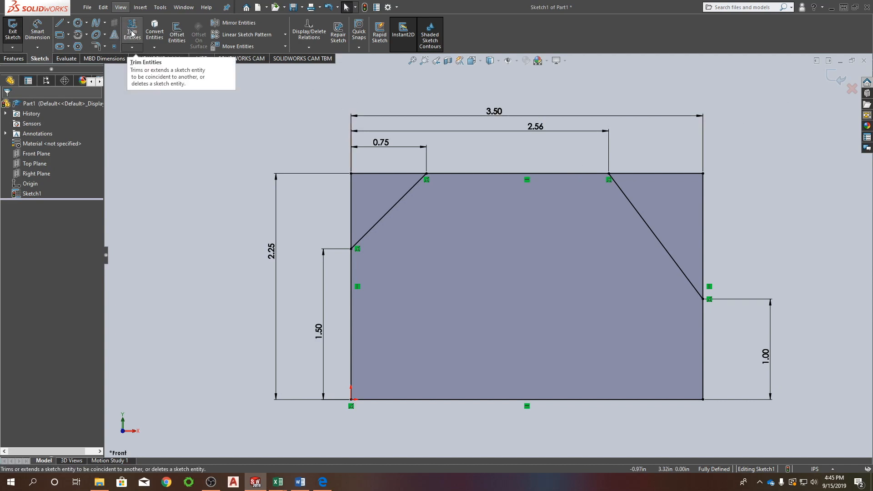
Power-trim the rectangle's upper-left and upper-right corner segments that lie outside the two diagonal lines.
{"action": "right_click_drag", "start_coordinate": [263, 116], "coordinate": [244, 152]}
{"action": "key", "text": "Escape"}
{"action": "right_click", "coordinate": [236, 129]}
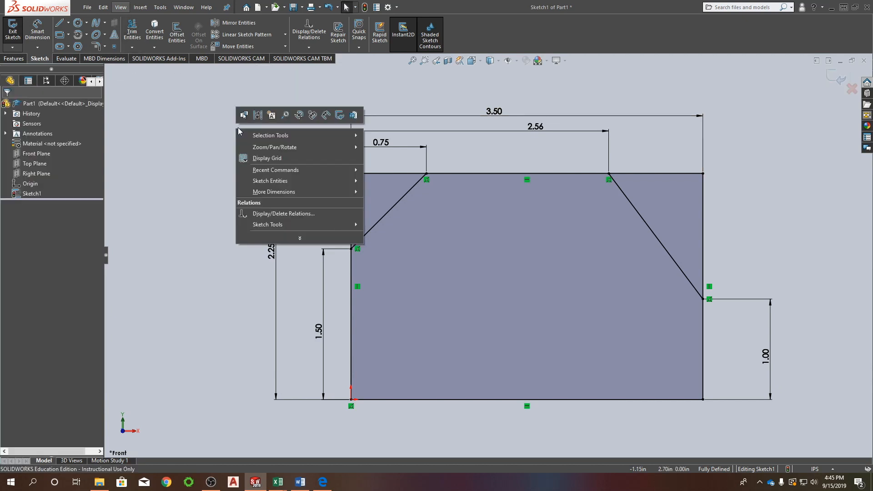
{"action": "mouse_move", "coordinate": [296, 181]}
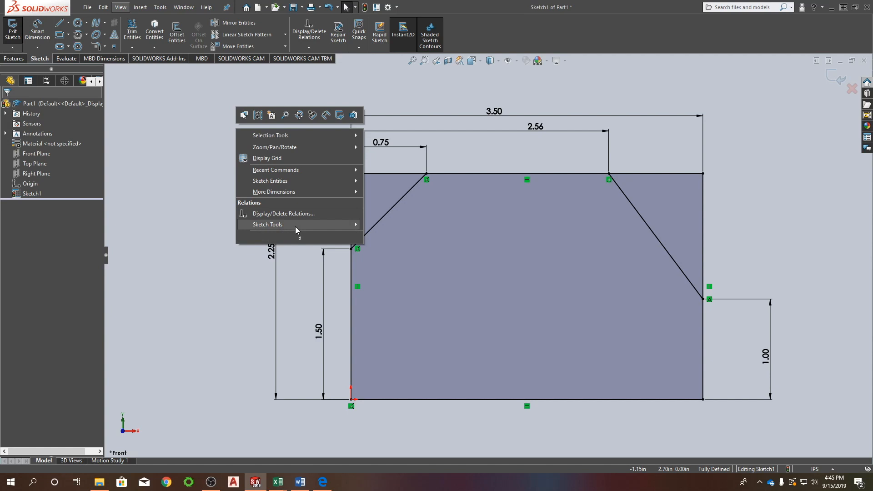
{"action": "mouse_move", "coordinate": [295, 225]}
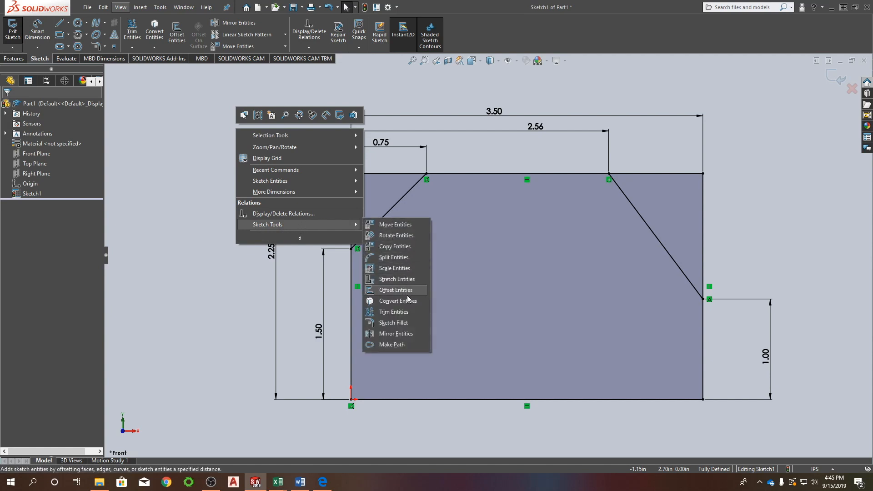
{"action": "left_click", "coordinate": [386, 312]}
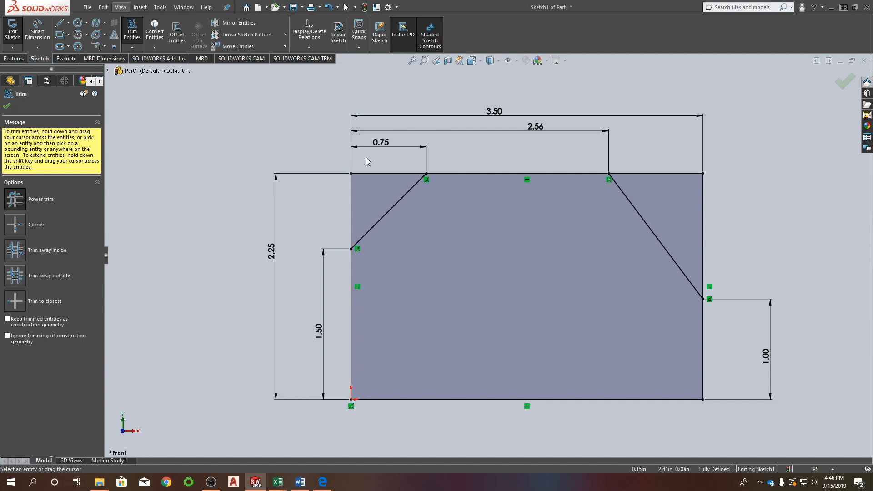
{"action": "mouse_move", "coordinate": [377, 168]}
{"action": "left_mouse_down"}
{"action": "mouse_move", "coordinate": [369, 190]}
{"action": "mouse_move", "coordinate": [347, 199]}
{"action": "left_mouse_up"}
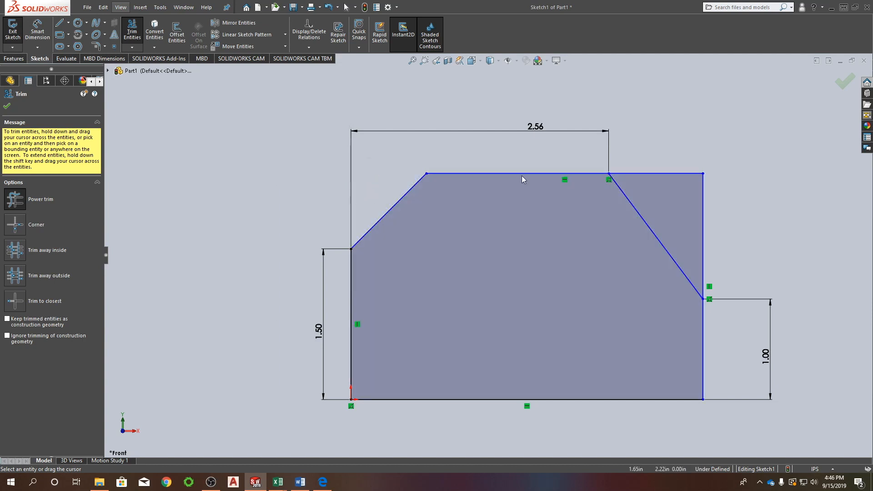
{"action": "mouse_move", "coordinate": [647, 150]}
{"action": "left_mouse_down"}
{"action": "mouse_move", "coordinate": [694, 219]}
{"action": "mouse_move", "coordinate": [721, 242]}
{"action": "left_mouse_up"}
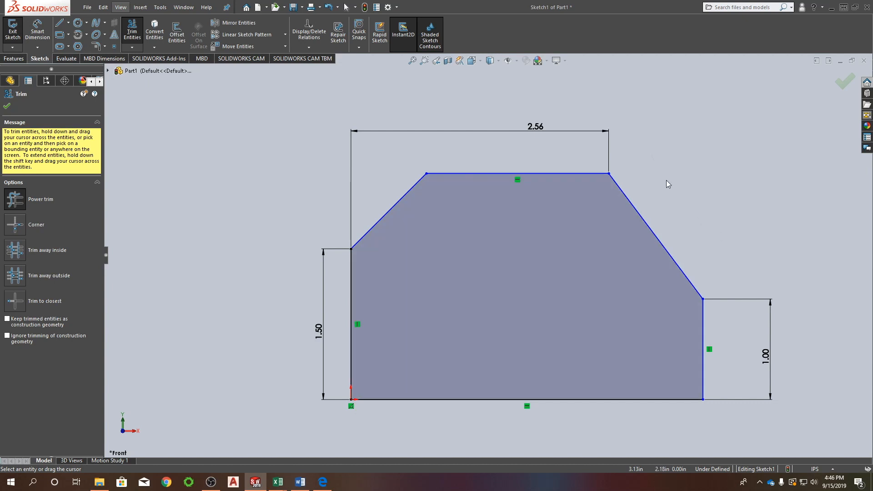
{"action": "key", "text": "Escape"}
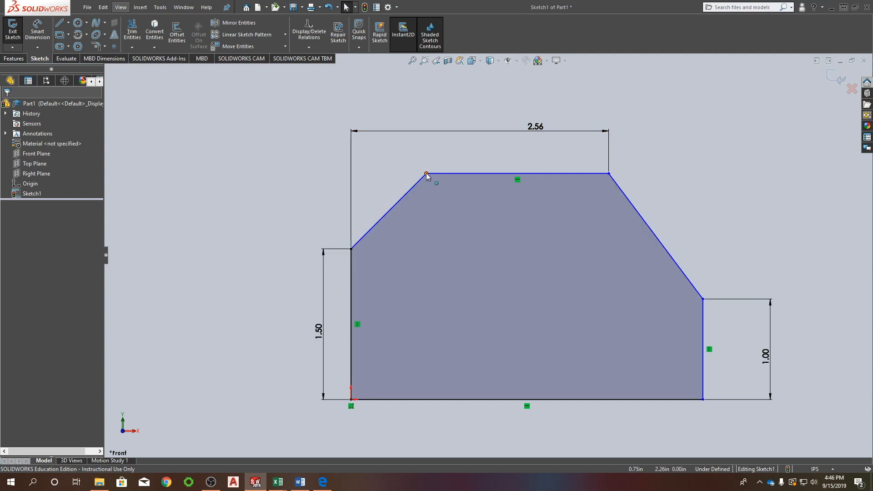
{"action": "mouse_move", "coordinate": [563, 174]}
{"action": "left_mouse_down"}
{"action": "mouse_move", "coordinate": [558, 206]}
{"action": "mouse_move", "coordinate": [549, 173]}
{"action": "left_mouse_up"}
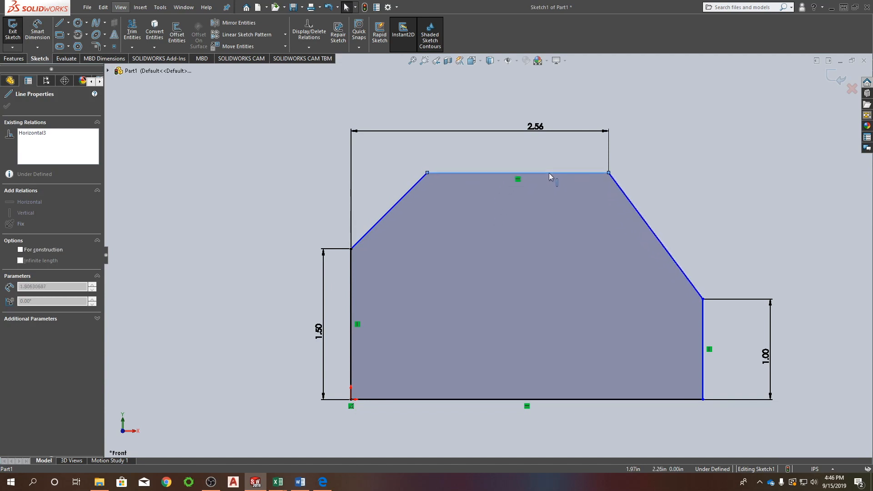
{"action": "left_click", "coordinate": [351, 273]}
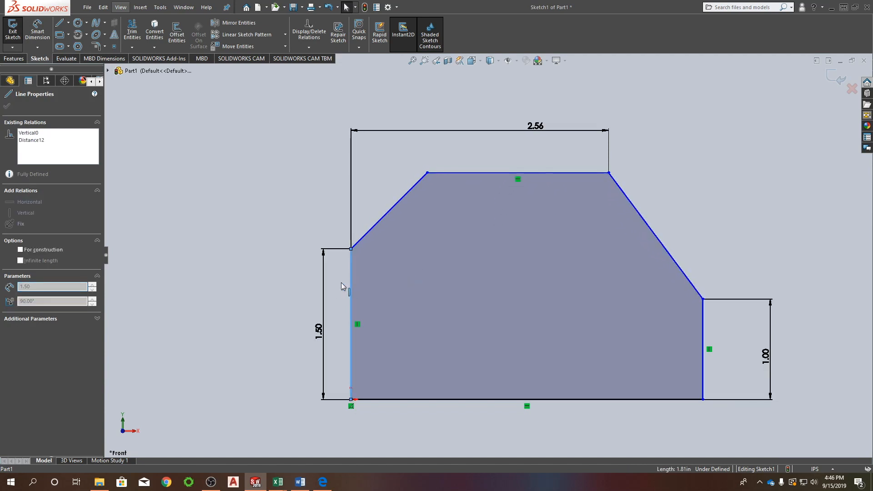
{"action": "left_click", "coordinate": [356, 322]}
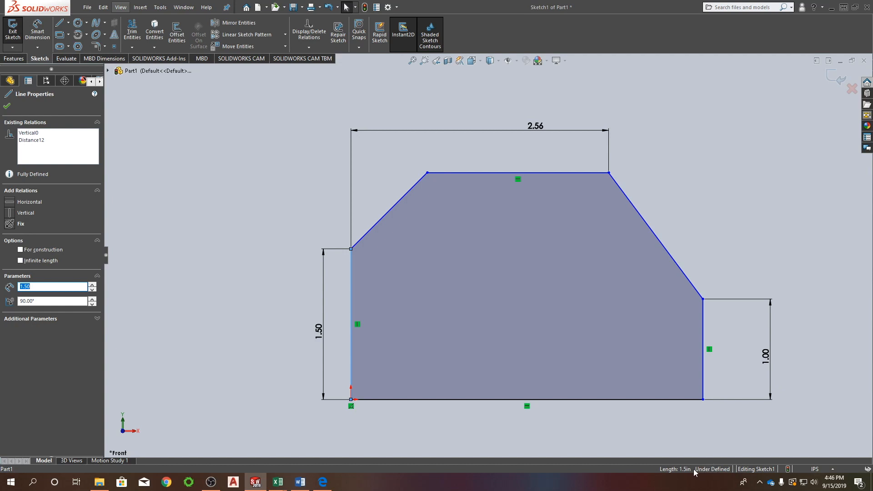
Dimension the horizontal distance from the profile's left edge to the left diagonal line's upper endpoint and set it to 0.75 in.
{"action": "right_click_drag", "start_coordinate": [259, 173], "coordinate": [261, 136]}
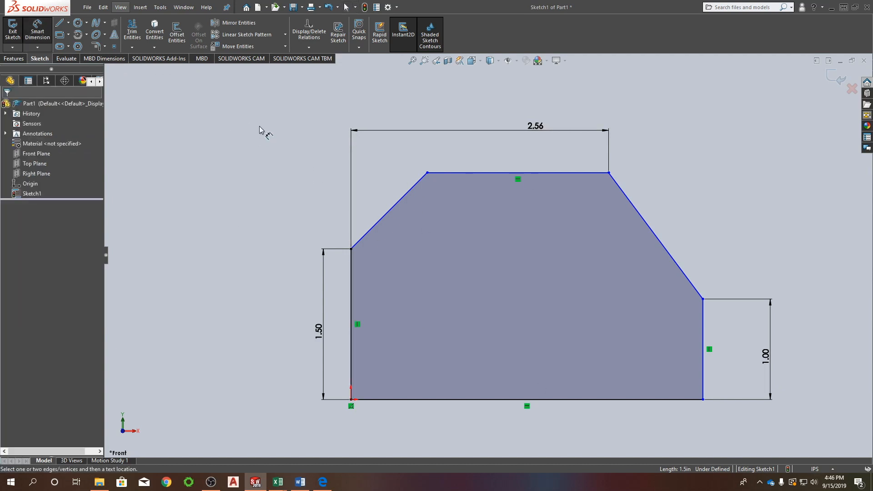
{"action": "left_click", "coordinate": [350, 274]}
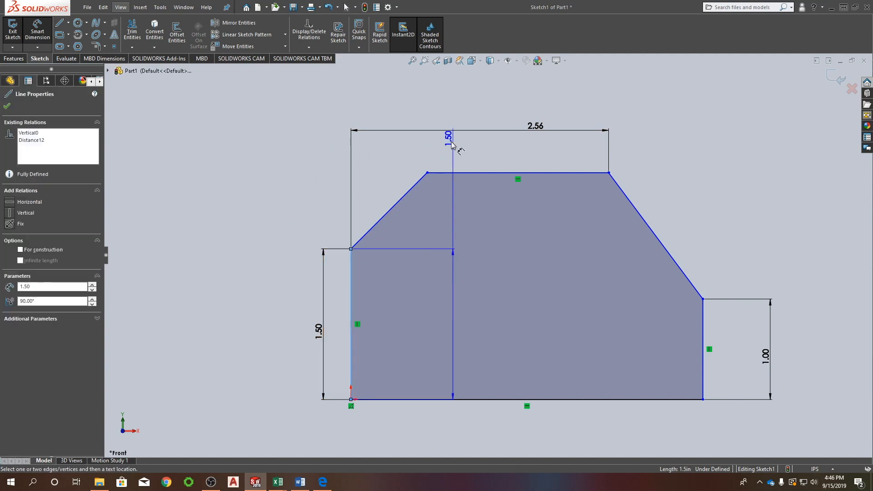
{"action": "left_click", "coordinate": [427, 172]}
{"action": "left_click", "coordinate": [419, 157]}
{"action": "type", "text": ".75"}
{"action": "key", "text": "Return"}
Dimension the overall height between the profile's top and bottom edges and set it to 2.25 in.
{"action": "left_click", "coordinate": [455, 173]}
{"action": "left_click", "coordinate": [385, 401]}
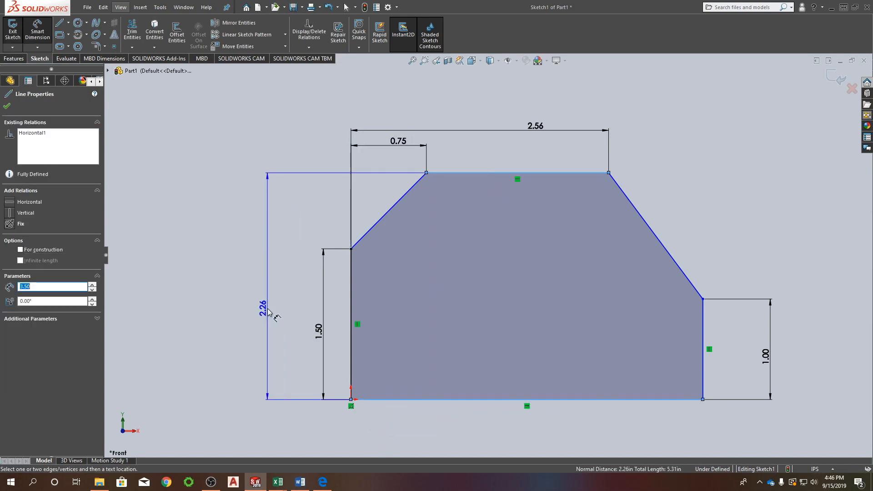
{"action": "left_click", "coordinate": [263, 309]}
{"action": "type", "text": "2"}
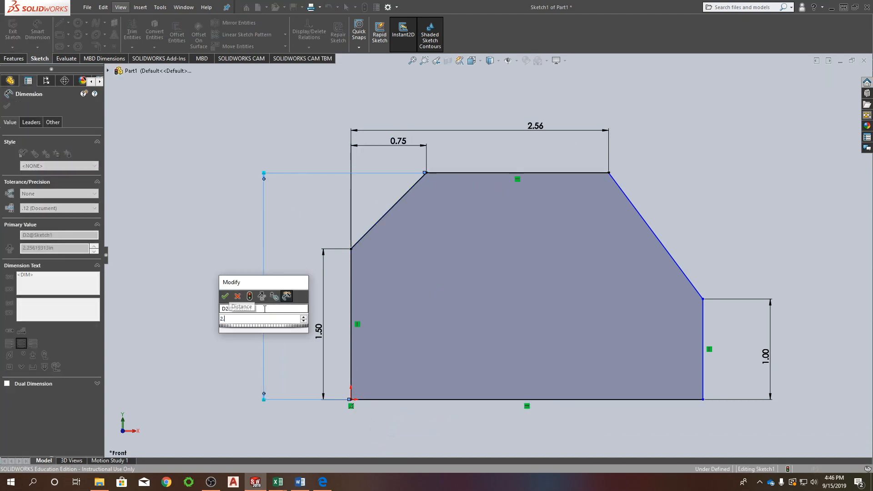
{"action": "key", "text": "Escape"}
{"action": "key", "text": "Return"}
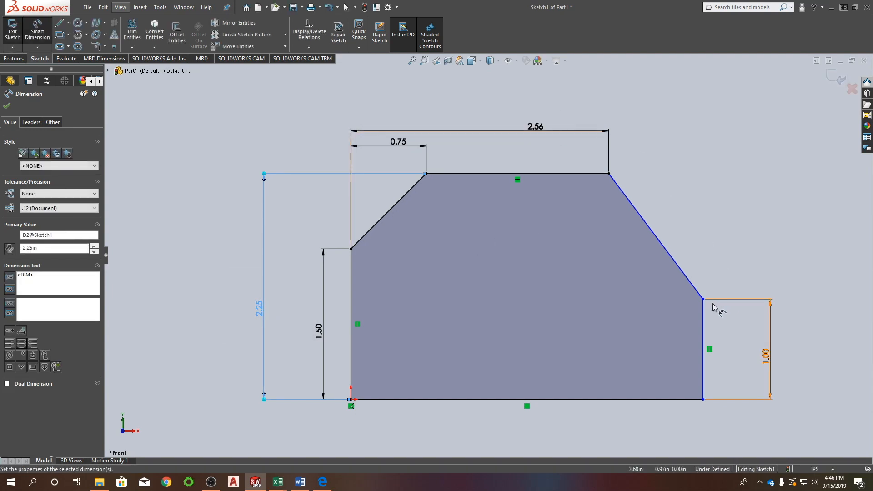
Dimension the length of the profile's bottom edge, placing the dimension below the sketch, and accept its value.
{"action": "left_click", "coordinate": [450, 403]}
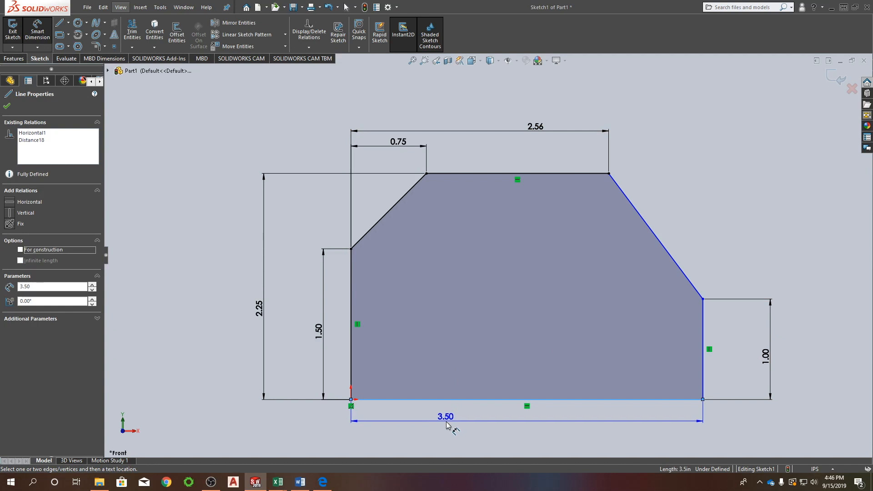
{"action": "left_click", "coordinate": [407, 423]}
{"action": "left_click", "coordinate": [409, 412]}
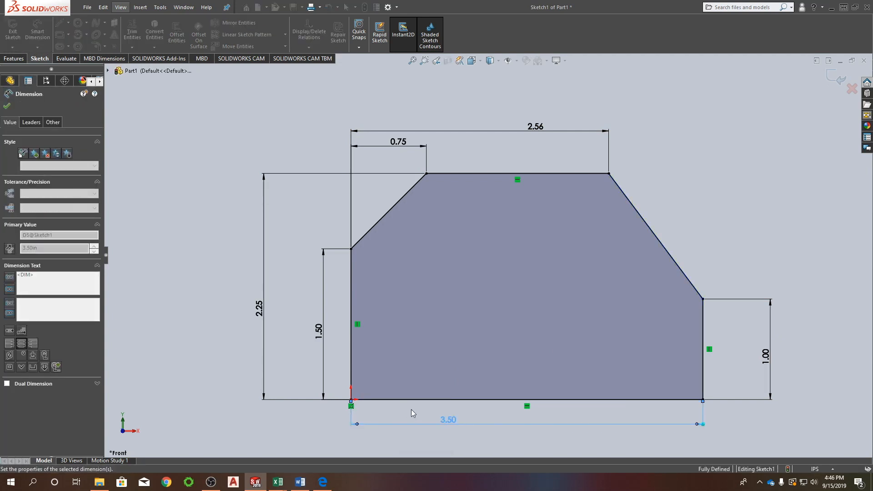
{"action": "key", "text": "Escape"}
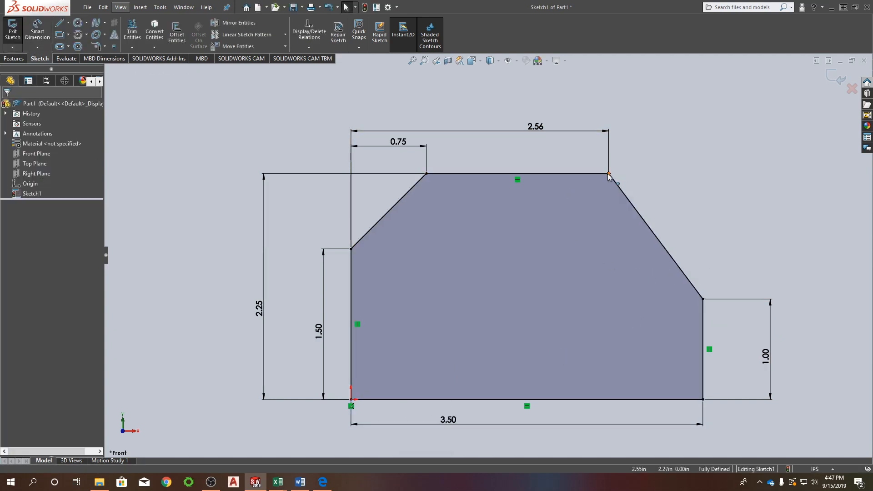
{"action": "left_click", "coordinate": [608, 174]}
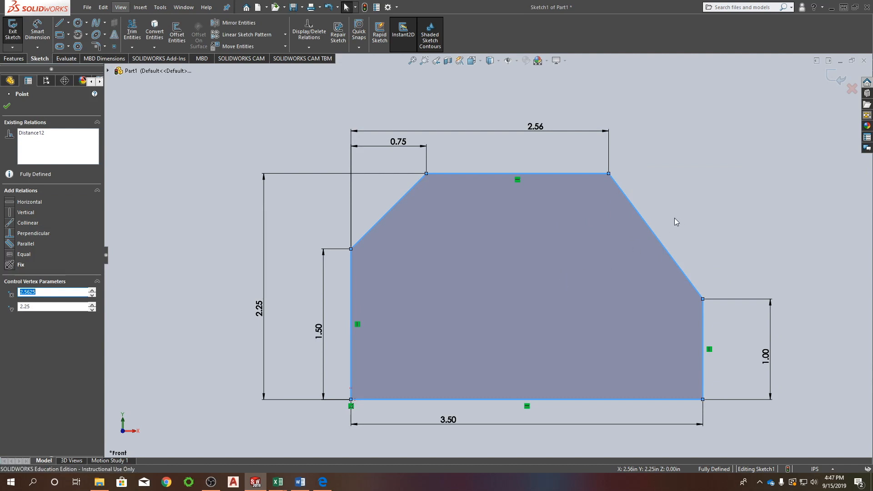
{"action": "key", "text": "Escape"}
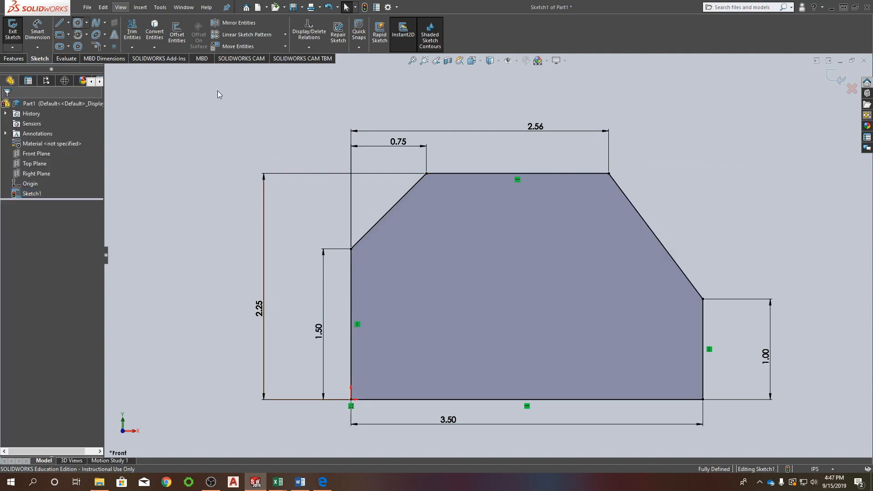
Draw a circle of about 0.35 in radius inside the profile and dimension its center 1.5 in from the left edge.
{"action": "left_click", "coordinate": [482, 282]}
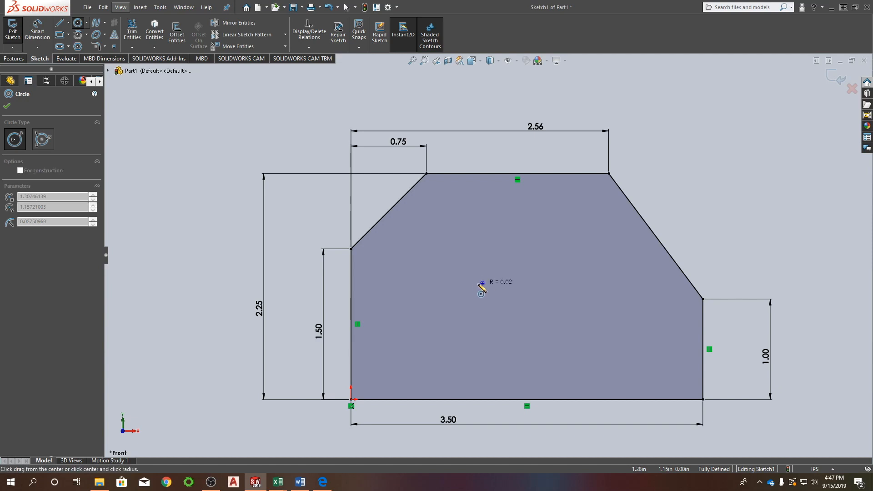
{"action": "left_click", "coordinate": [449, 287]}
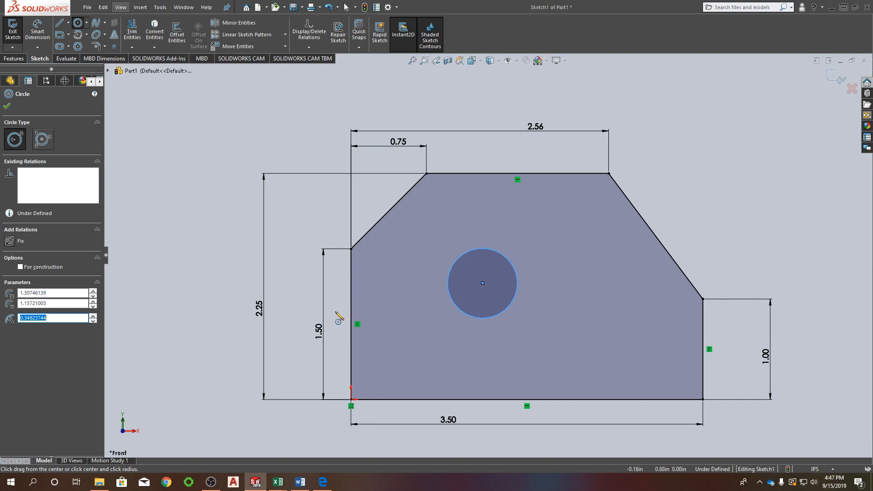
{"action": "left_click", "coordinate": [729, 145]}
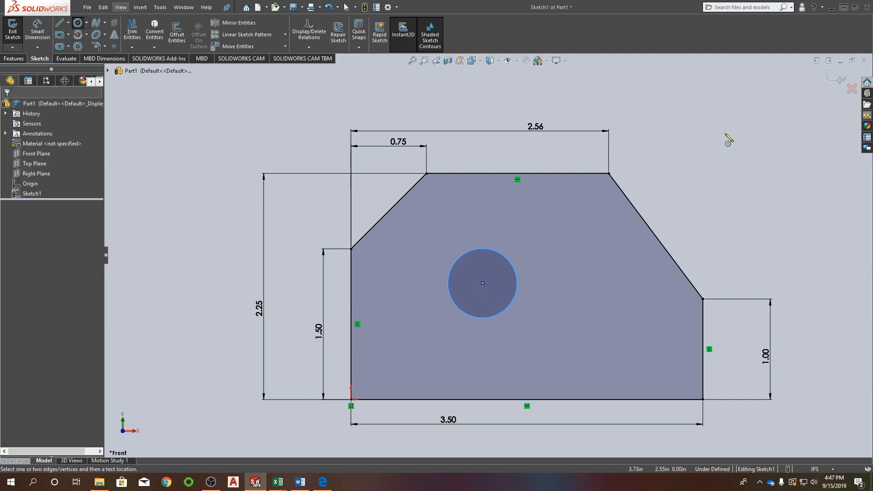
{"action": "left_click", "coordinate": [482, 283]}
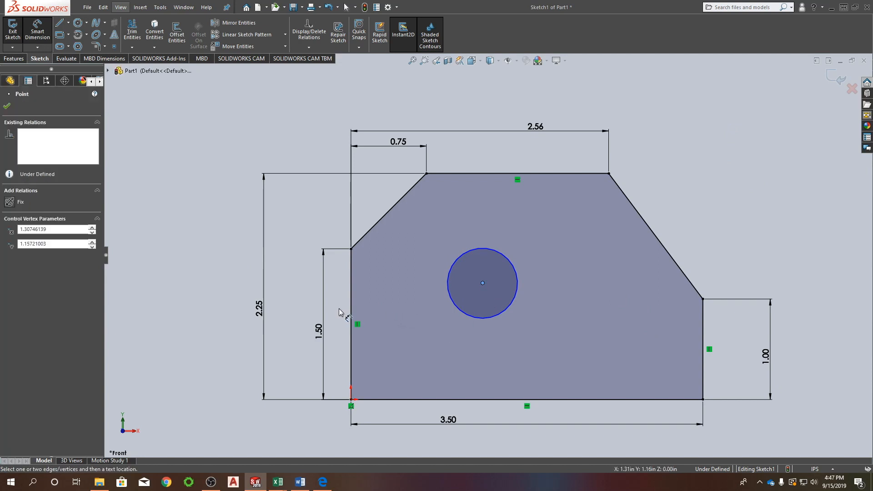
{"action": "left_click", "coordinate": [352, 302]}
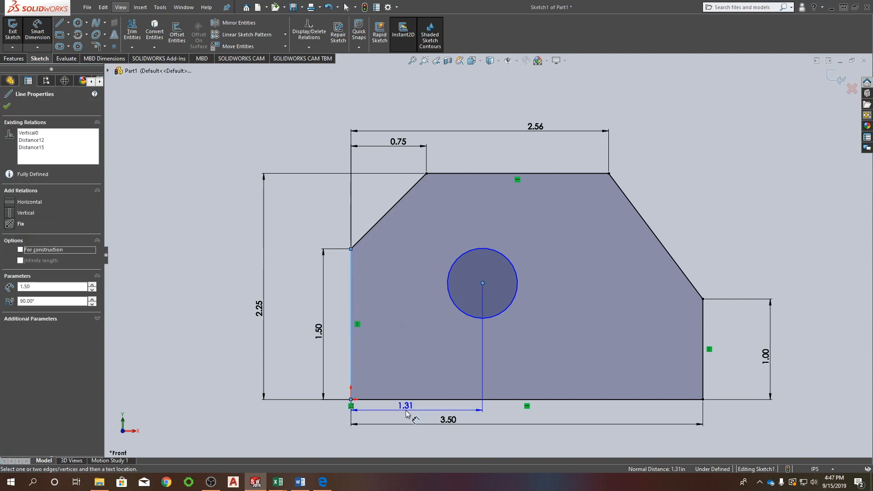
{"action": "left_click", "coordinate": [406, 413]}
{"action": "type", "text": "1.5"}
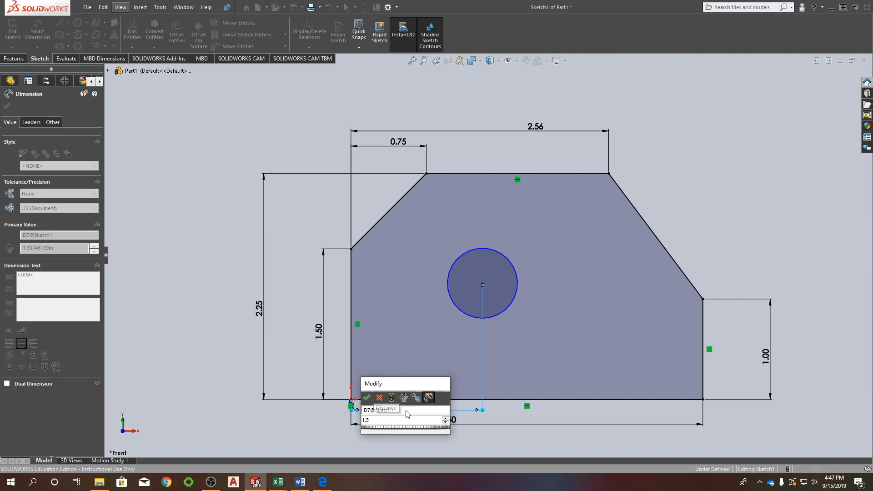
{"action": "key", "text": "Return"}
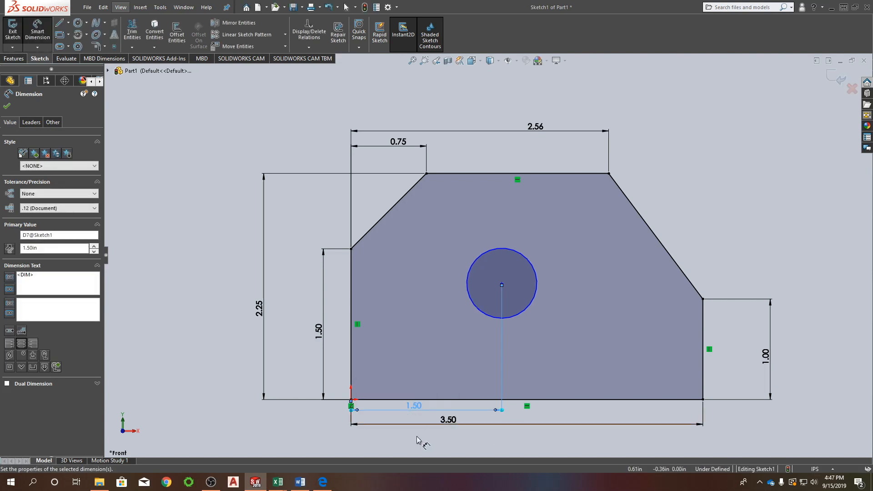
Dimension the vertical distance from the profile's bottom edge to the circle's center and set it to 1.25 in.
{"action": "left_click", "coordinate": [400, 399]}
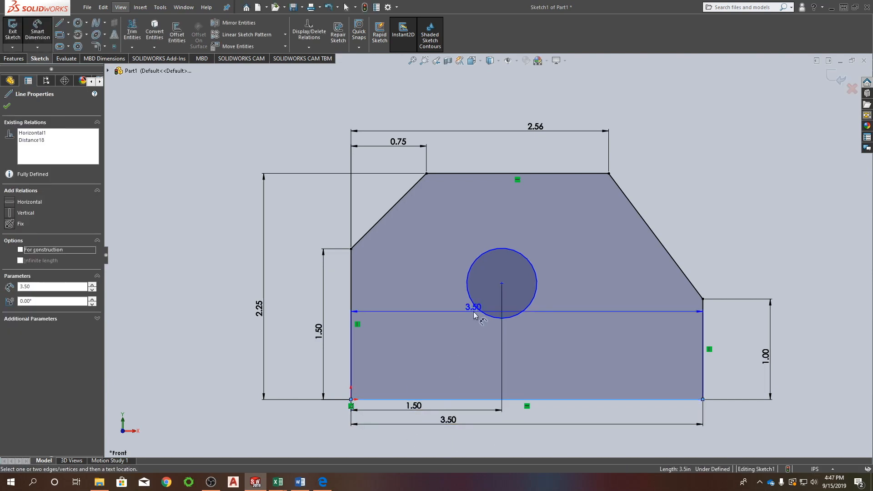
{"action": "left_click", "coordinate": [501, 283]}
{"action": "left_click", "coordinate": [338, 336]}
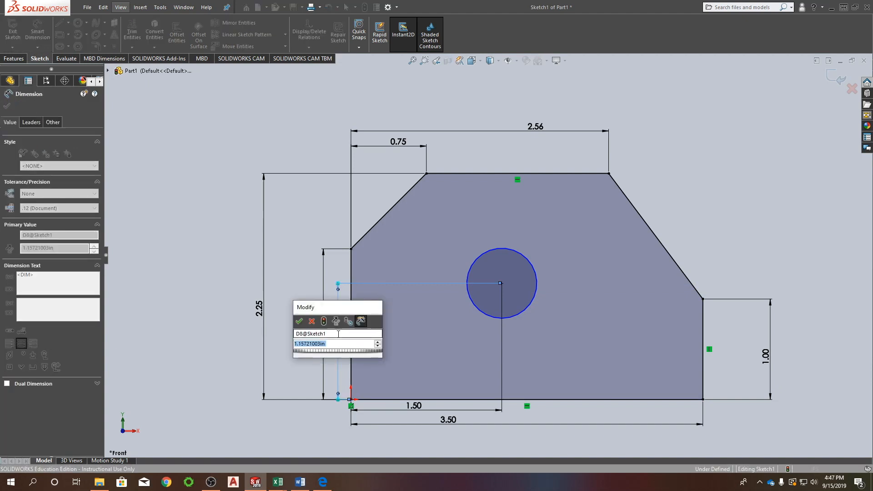
{"action": "type", "text": "1.25"}
{"action": "key", "text": "Return"}
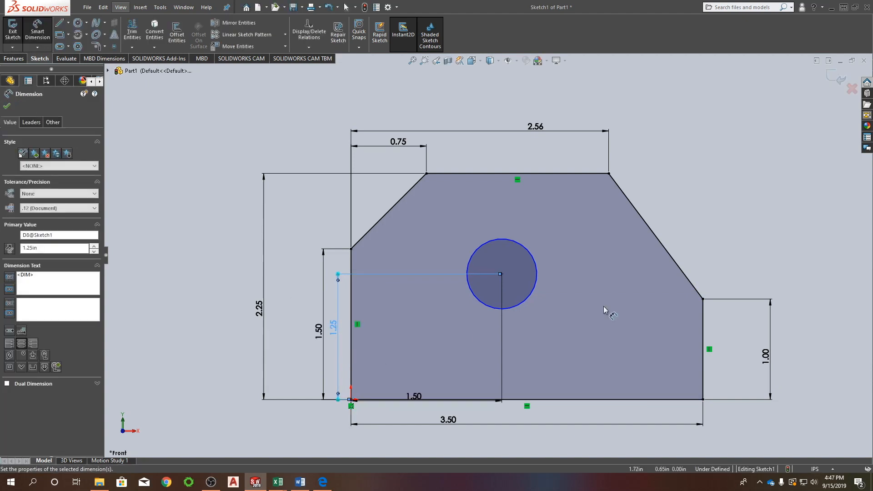
Dimension the circle's diameter and set it to 1 in.
{"action": "left_click", "coordinate": [506, 240]}
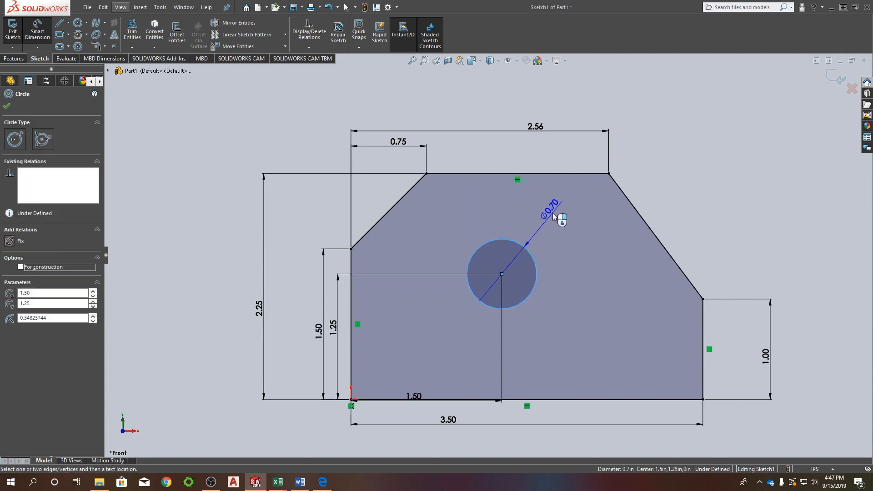
{"action": "left_click", "coordinate": [553, 216]}
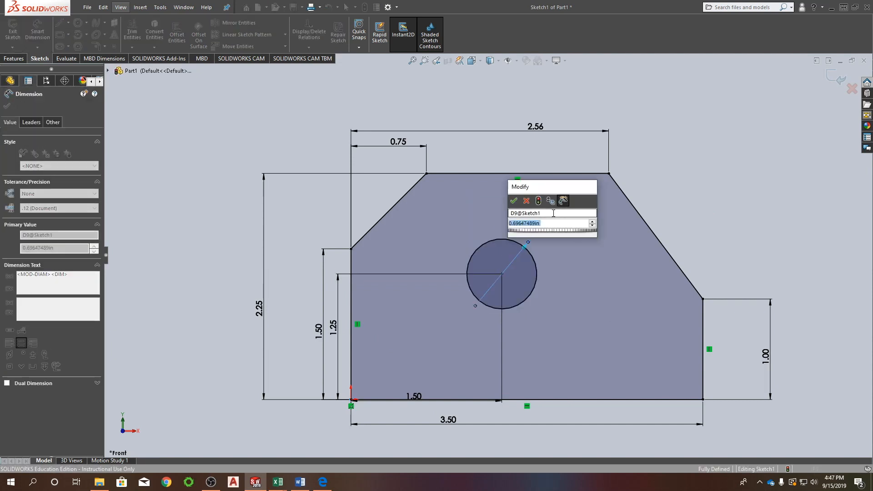
{"action": "type", "text": "1"}
{"action": "key", "text": "Return"}
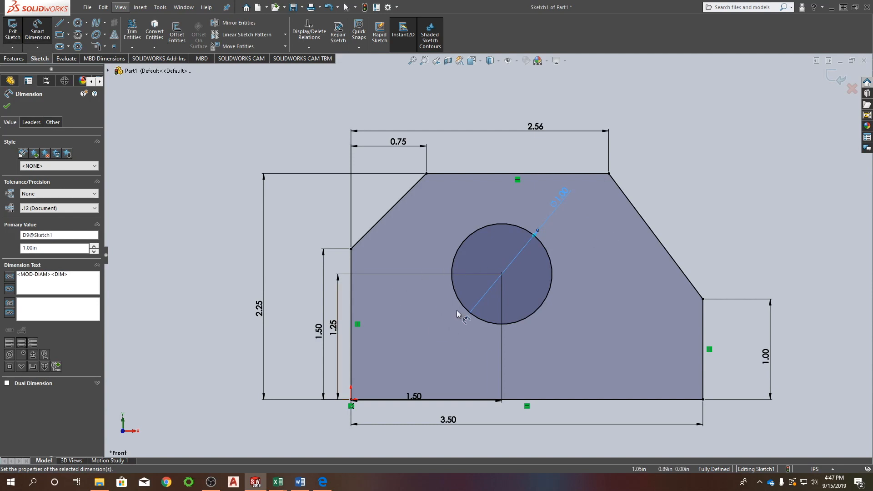
Space the 3.50 and 1.50 dimensions apart below the sketch and move the 1.25 dimension away from the 1.50 height dimension.
{"action": "scroll", "coordinate": [496, 274], "scroll_direction": "down", "scroll_amount": 2}
{"action": "scroll", "coordinate": [399, 174], "scroll_direction": "up", "scroll_amount": 5}
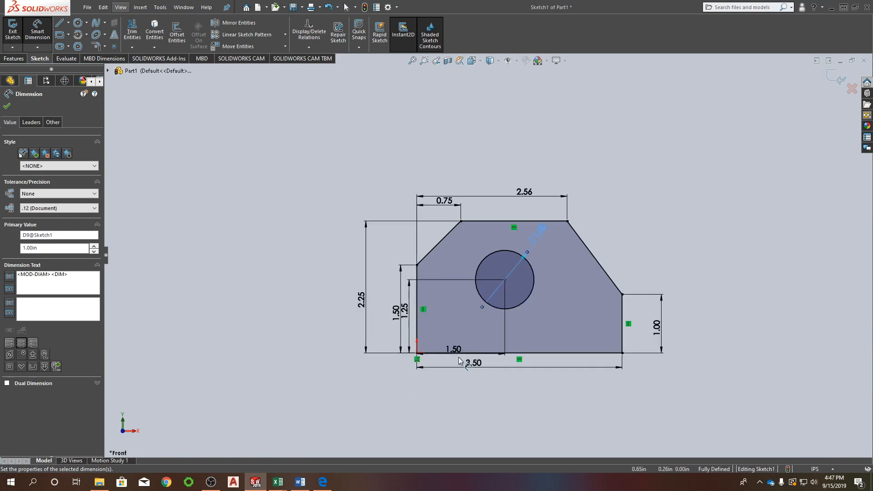
{"action": "left_click_drag", "start_coordinate": [475, 371], "coordinate": [525, 403]}
{"action": "left_click_drag", "start_coordinate": [458, 353], "coordinate": [458, 373]}
{"action": "mouse_move", "coordinate": [404, 310]}
{"action": "left_mouse_down"}
{"action": "mouse_move", "coordinate": [396, 302]}
{"action": "mouse_move", "coordinate": [375, 307]}
{"action": "mouse_move", "coordinate": [407, 312]}
{"action": "left_mouse_up"}
{"action": "left_click", "coordinate": [401, 272]}
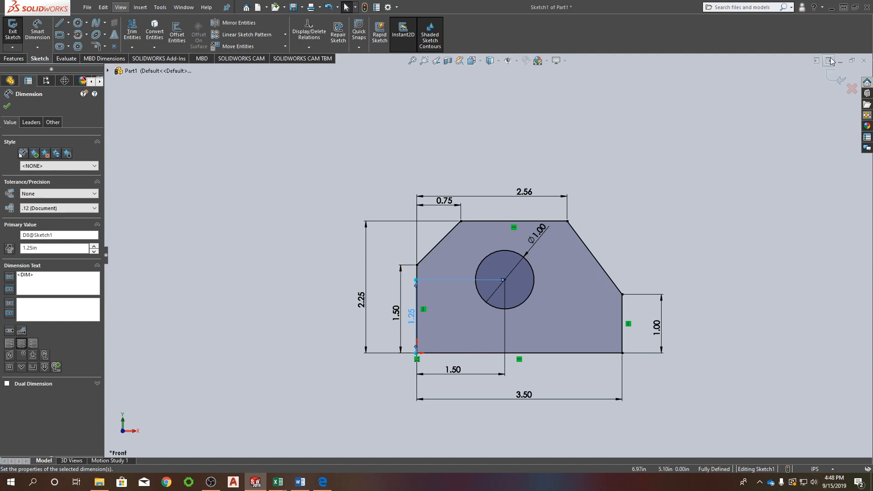
Finish the sketch and extrude the profile with its circular hole as a blind boss 2 in deep.
{"action": "left_click", "coordinate": [831, 78]}
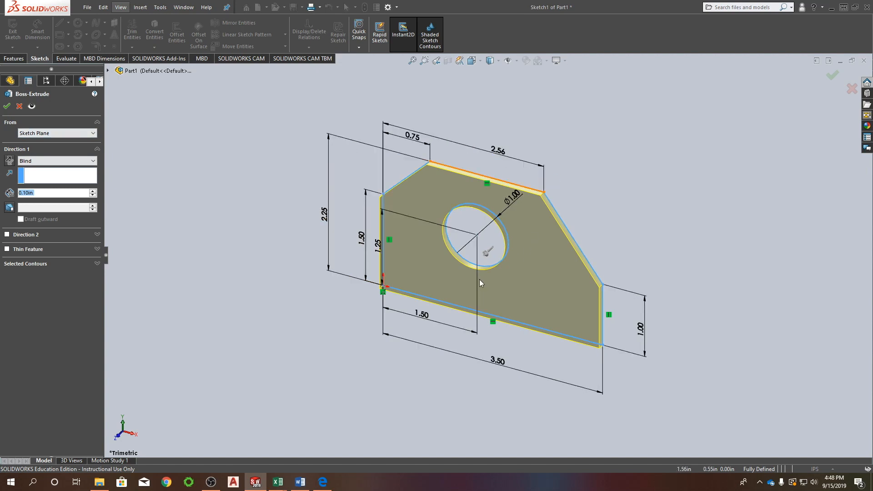
{"action": "mouse_move", "coordinate": [487, 253]}
{"action": "left_mouse_down"}
{"action": "mouse_move", "coordinate": [363, 369]}
{"action": "mouse_move", "coordinate": [376, 360]}
{"action": "mouse_move", "coordinate": [379, 324]}
{"action": "left_mouse_up"}
{"action": "left_click", "coordinate": [361, 369]}
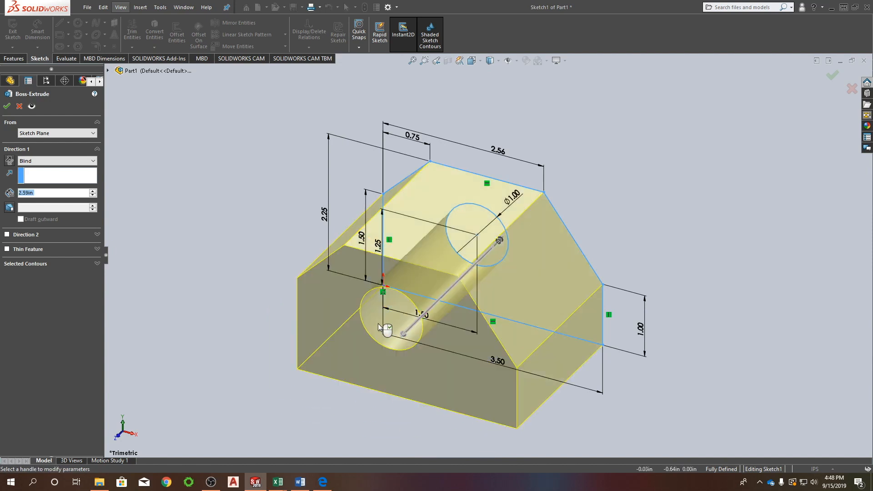
{"action": "left_click", "coordinate": [40, 195]}
{"action": "type", "text": "2"}
{"action": "key", "text": "Return"}
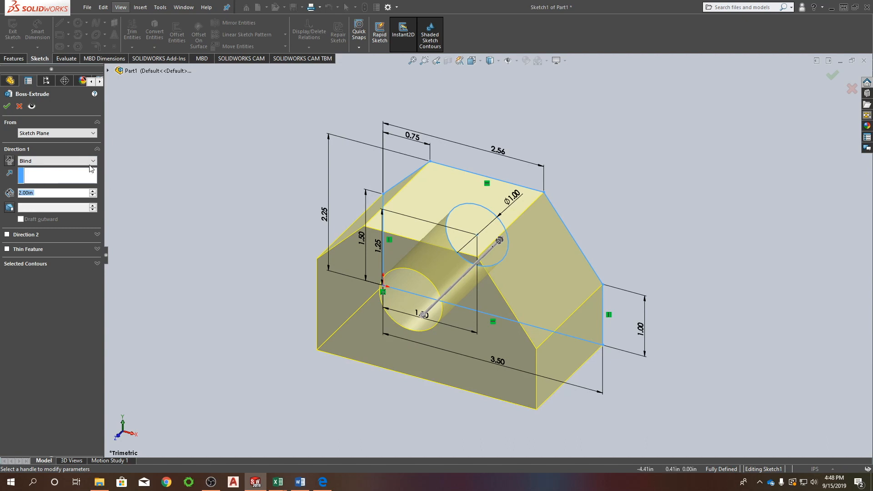
{"action": "left_click", "coordinate": [8, 109]}
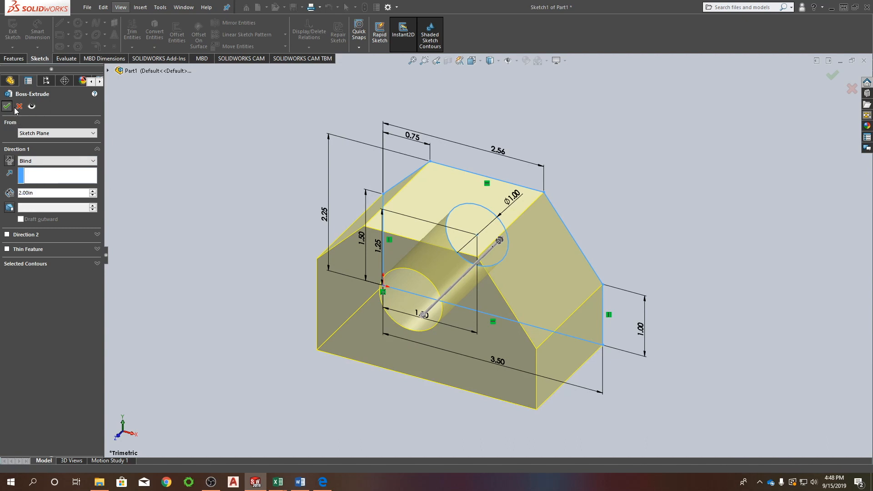
Start an extruded cut with a new sketch on the Top Plane.
{"action": "middle_click_drag", "start_coordinate": [473, 214], "coordinate": [449, 225]}
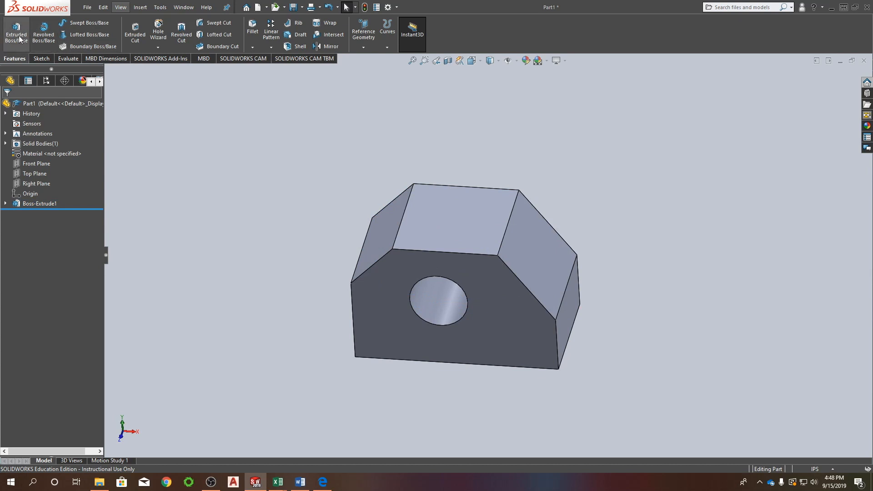
{"action": "left_click", "coordinate": [131, 35]}
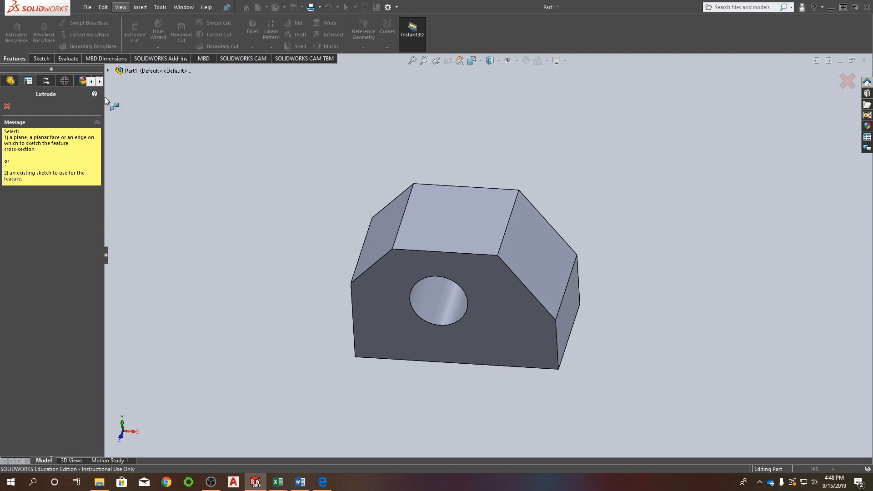
{"action": "middle_click_drag", "start_coordinate": [459, 374], "coordinate": [476, 290]}
{"action": "middle_click_drag", "start_coordinate": [275, 308], "coordinate": [477, 404]}
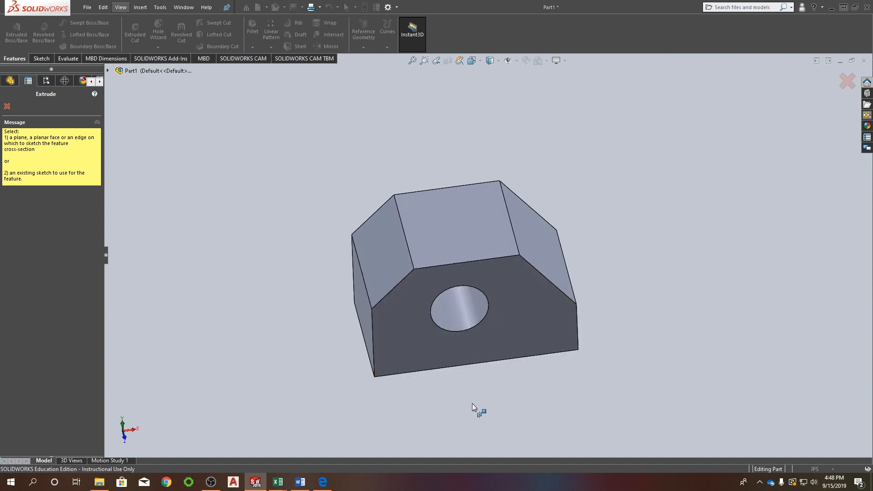
{"action": "left_click", "coordinate": [107, 70]}
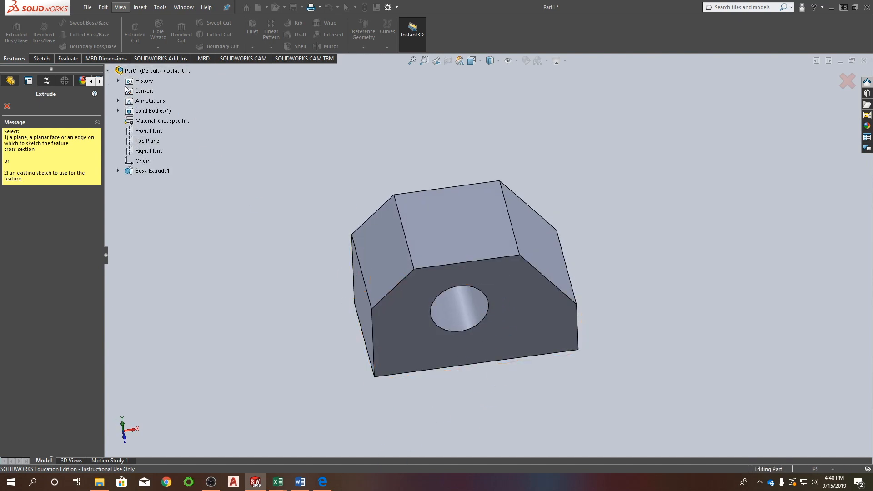
{"action": "left_click", "coordinate": [108, 71]}
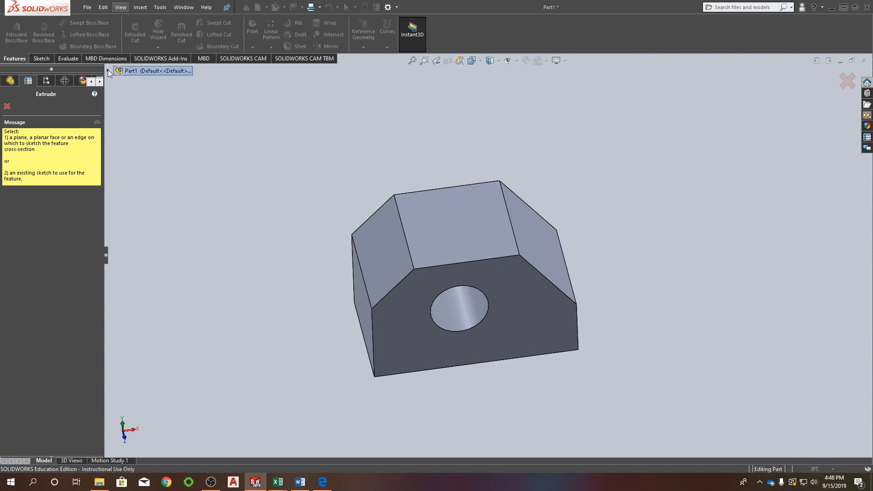
{"action": "left_click", "coordinate": [108, 71]}
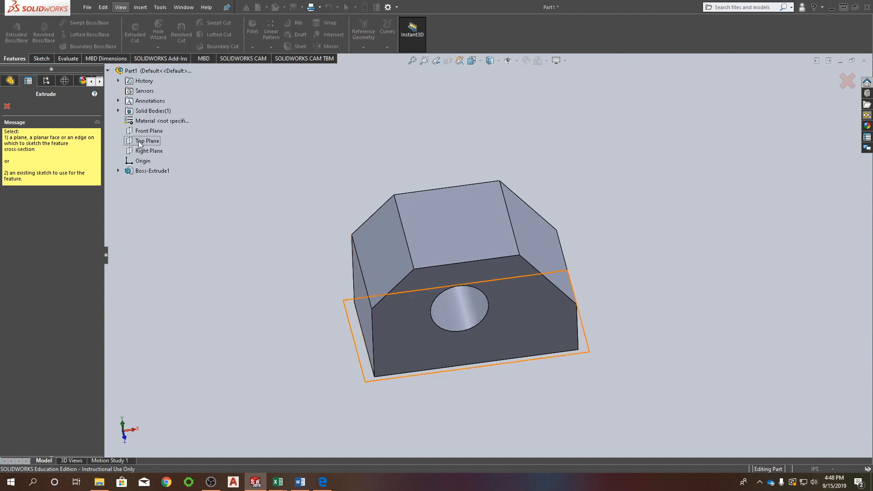
{"action": "left_click", "coordinate": [140, 141]}
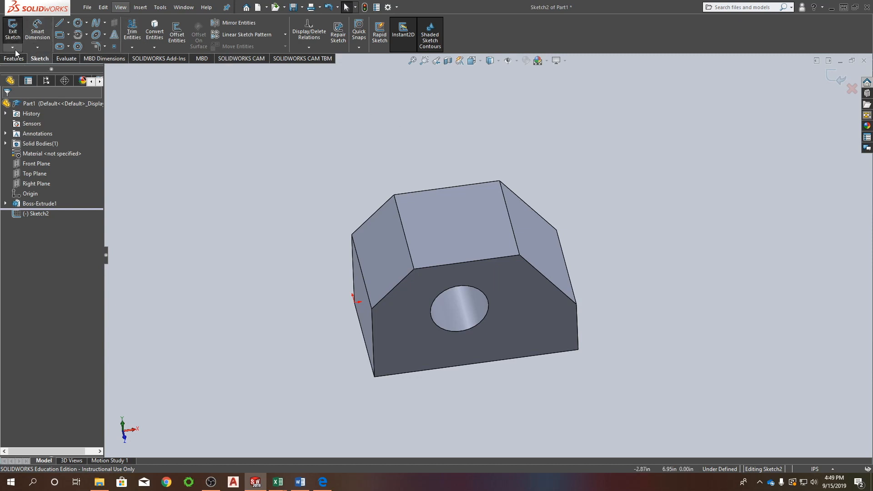
Sketch a corner rectangle about 0.63 in deep from the block's rear edge and shift its vertical sides toward the right end face.
{"action": "middle_click_drag", "start_coordinate": [379, 176], "coordinate": [345, 207]}
{"action": "key", "text": "ctrl+5"}
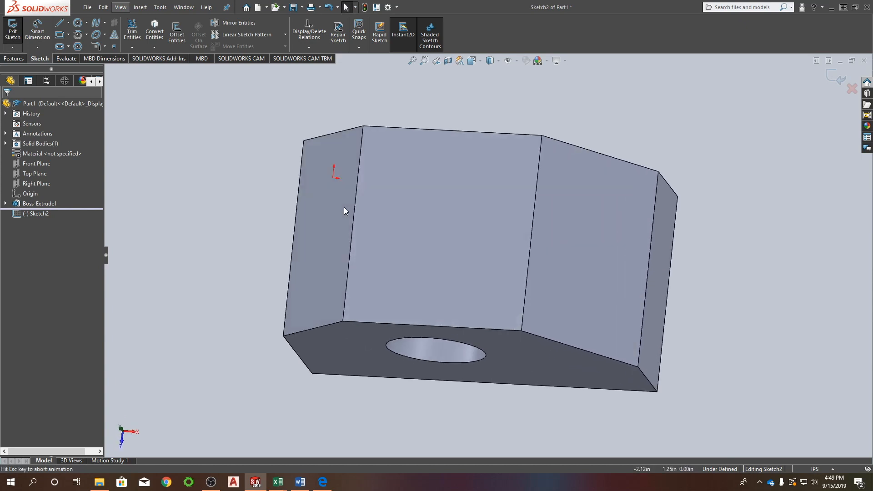
{"action": "left_click", "coordinate": [480, 61]}
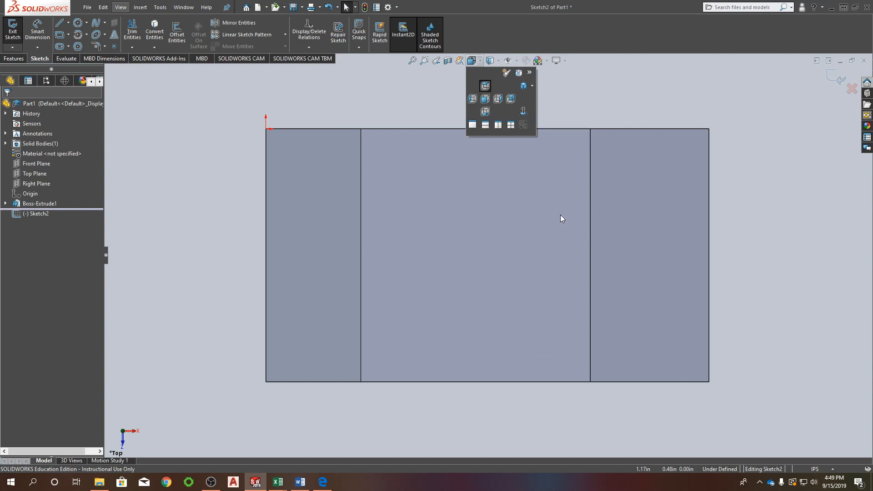
{"action": "right_click_drag", "start_coordinate": [664, 87], "coordinate": [663, 129]}
{"action": "left_click", "coordinate": [534, 129]}
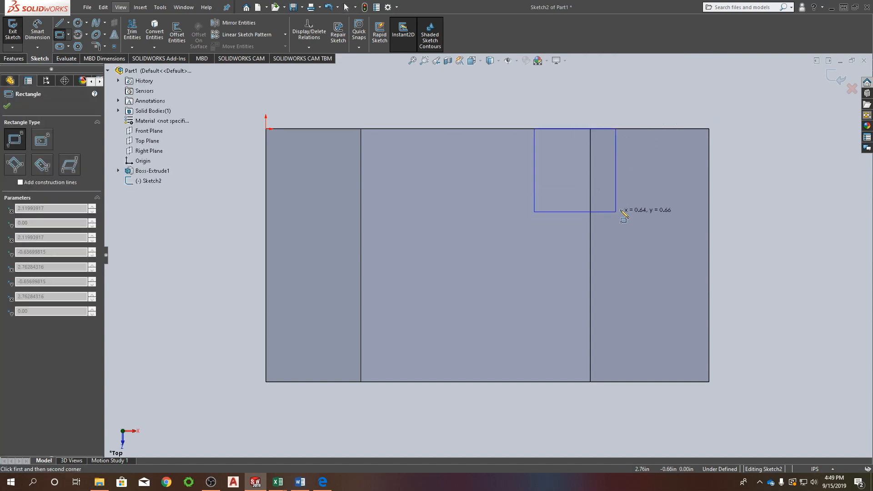
{"action": "left_click", "coordinate": [625, 208]}
{"action": "key", "text": "Escape"}
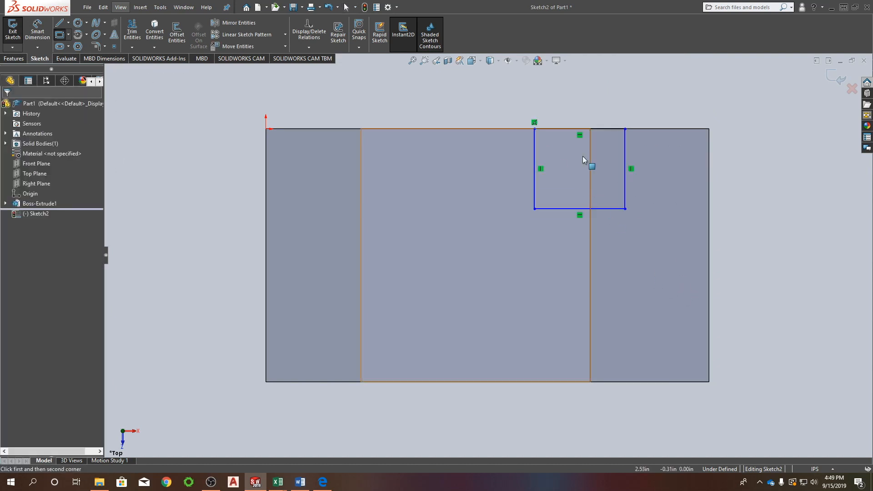
{"action": "left_click", "coordinate": [623, 148]}
{"action": "left_click_drag", "start_coordinate": [621, 143], "coordinate": [663, 153]}
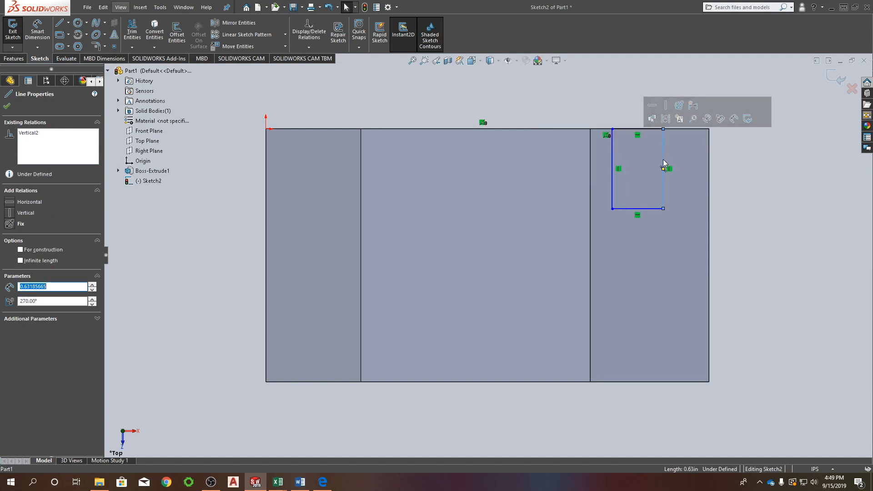
Sketch a second corner rectangle, about 0.71 by 0.29 in, from the block's front right corner.
{"action": "right_click_drag", "start_coordinate": [751, 254], "coordinate": [751, 300]}
{"action": "left_click", "coordinate": [709, 382]}
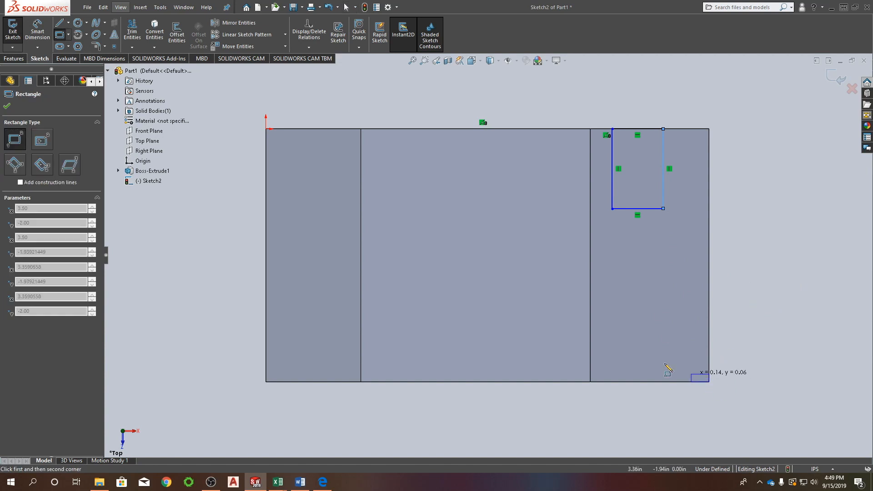
{"action": "left_click", "coordinate": [619, 344]}
{"action": "key", "text": "Escape"}
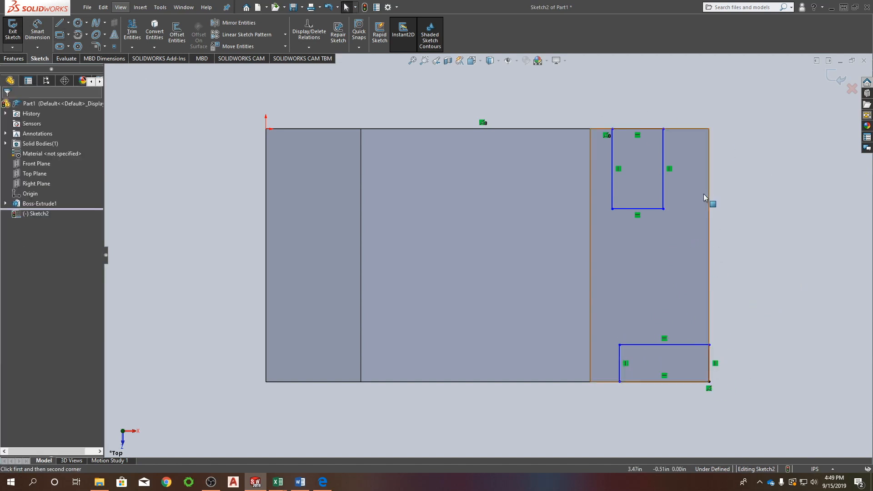
Dimension the rear rectangle's side perpendicular to the rear edge and set it to 0.5 in.
{"action": "right_click_drag", "start_coordinate": [764, 161], "coordinate": [766, 119]}
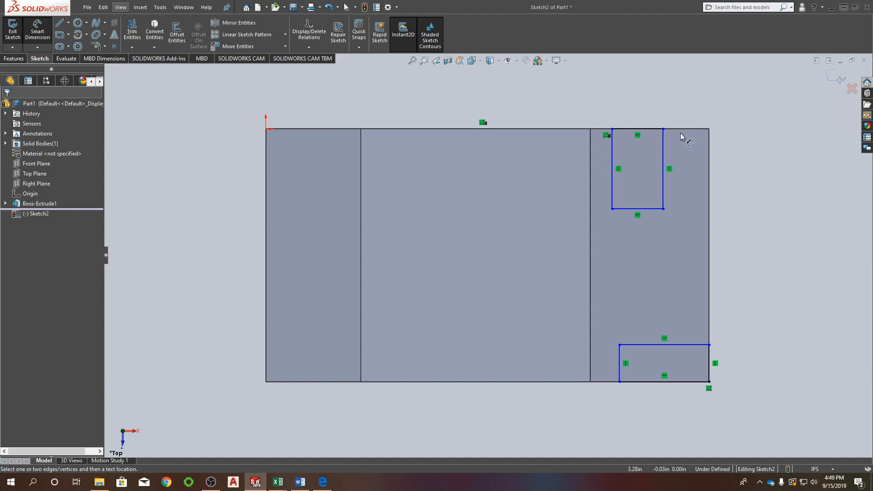
{"action": "left_click", "coordinate": [663, 190]}
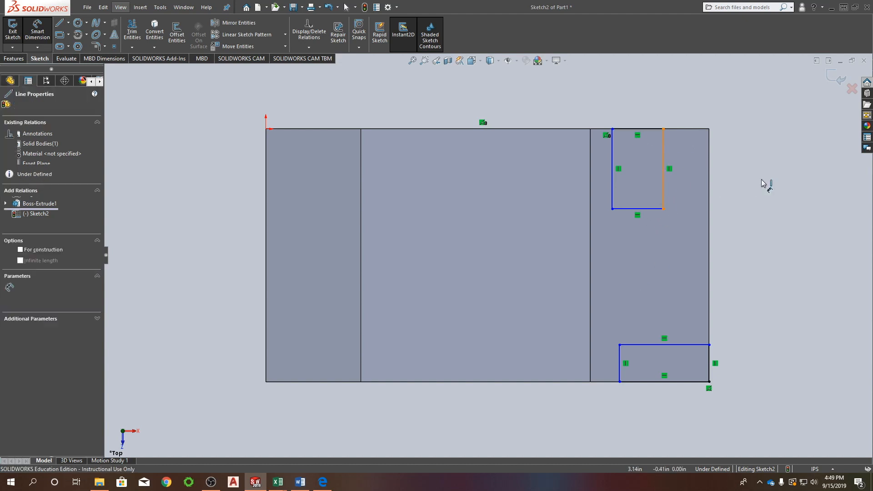
{"action": "left_click", "coordinate": [759, 181]}
{"action": "type", "text": ".5"}
{"action": "key", "text": "Return"}
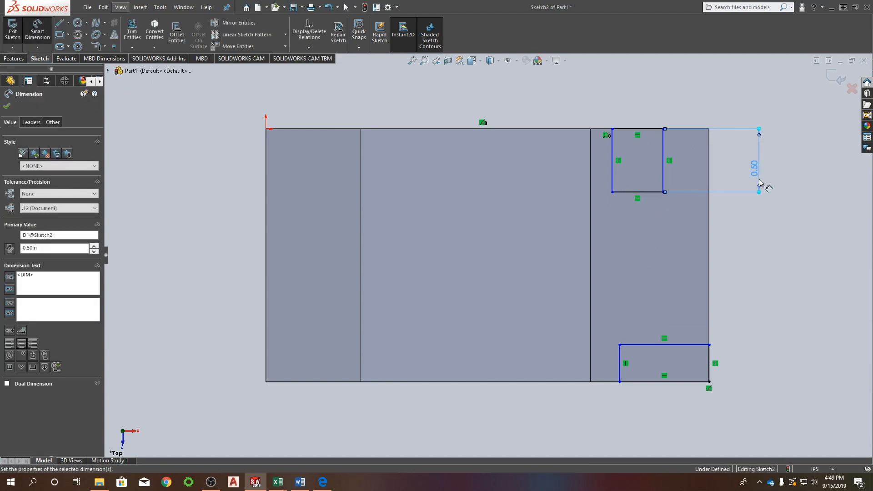
{"action": "key", "text": "Escape"}
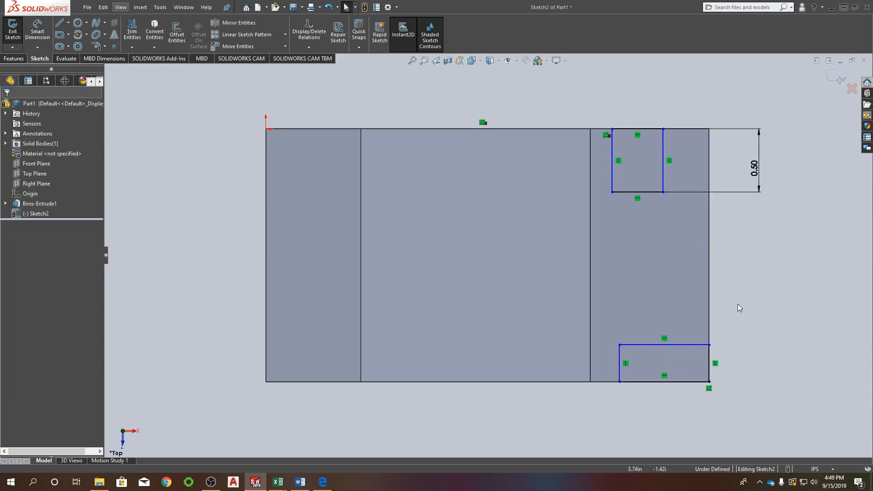
Make the front rectangle's inner side equal to the rear rectangle's side and attach its free outer corner to the block's end edge.
{"action": "left_click", "coordinate": [619, 357]}
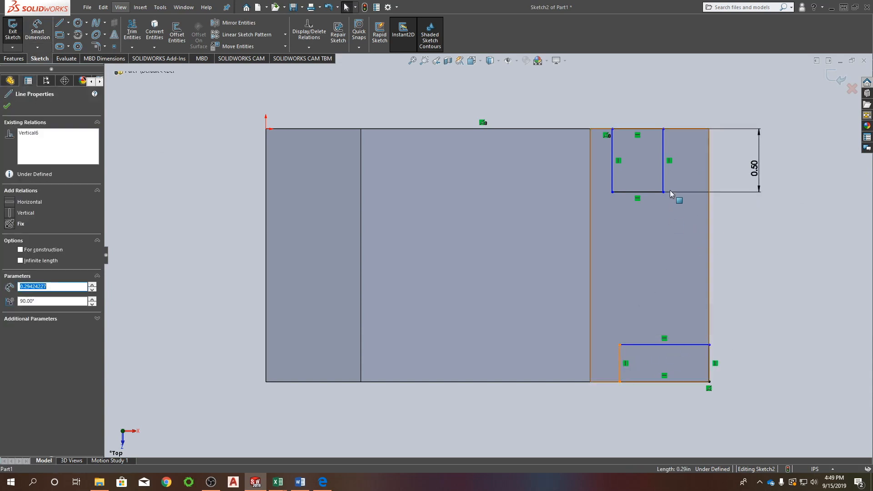
{"action": "left_click", "coordinate": [662, 143], "text": "ctrl"}
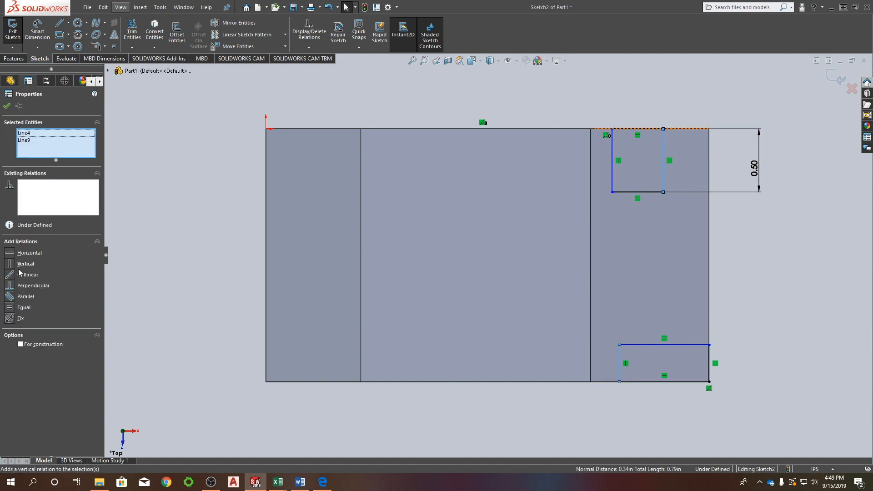
{"action": "left_click", "coordinate": [10, 309]}
{"action": "left_click", "coordinate": [569, 295]}
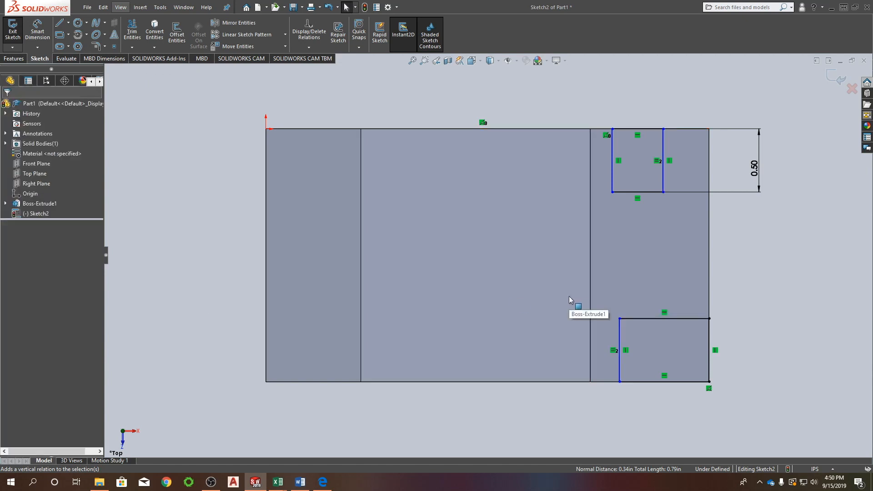
{"action": "mouse_move", "coordinate": [709, 318]}
{"action": "left_mouse_down"}
{"action": "mouse_move", "coordinate": [676, 319]}
{"action": "mouse_move", "coordinate": [709, 319]}
{"action": "left_mouse_up"}
{"action": "left_click", "coordinate": [727, 307]}
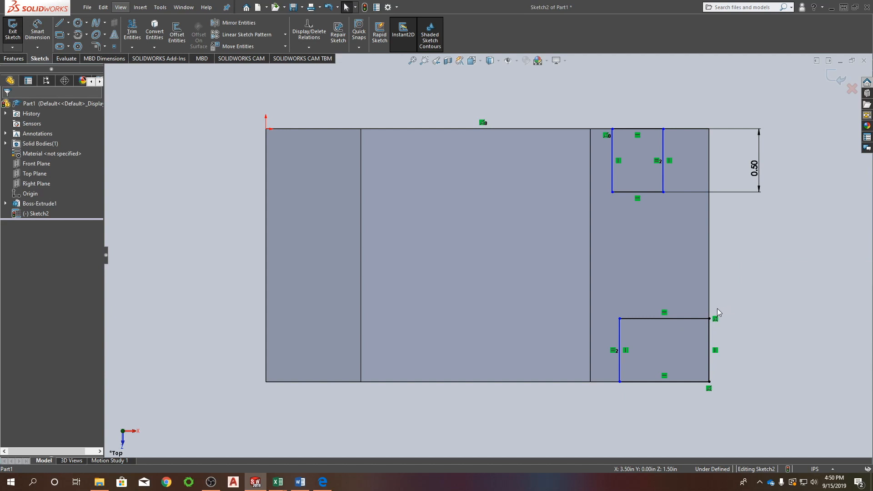
Dimension the distance from the block's front left corner to the front rectangle's inner corner and set it to 3 in.
{"action": "right_click_drag", "start_coordinate": [806, 296], "coordinate": [805, 245]}
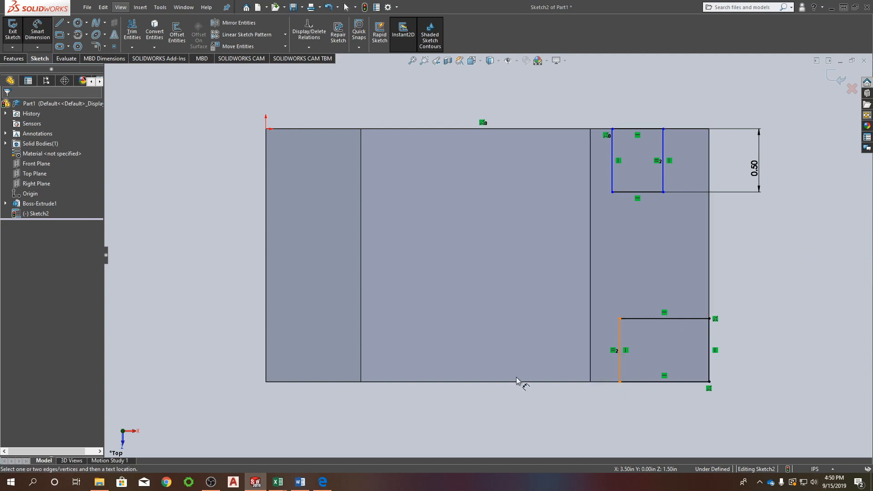
{"action": "left_click", "coordinate": [619, 382]}
{"action": "left_click", "coordinate": [266, 382]}
{"action": "left_click", "coordinate": [400, 415]}
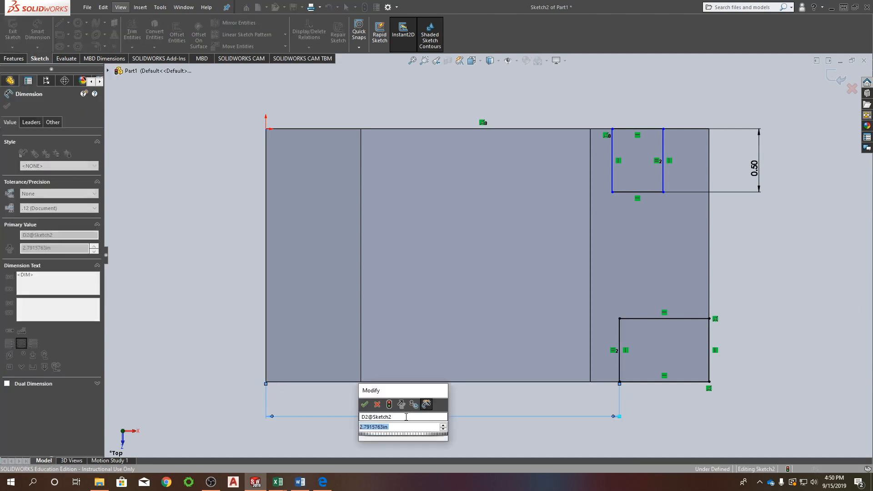
{"action": "type", "text": "3"}
{"action": "key", "text": "Return"}
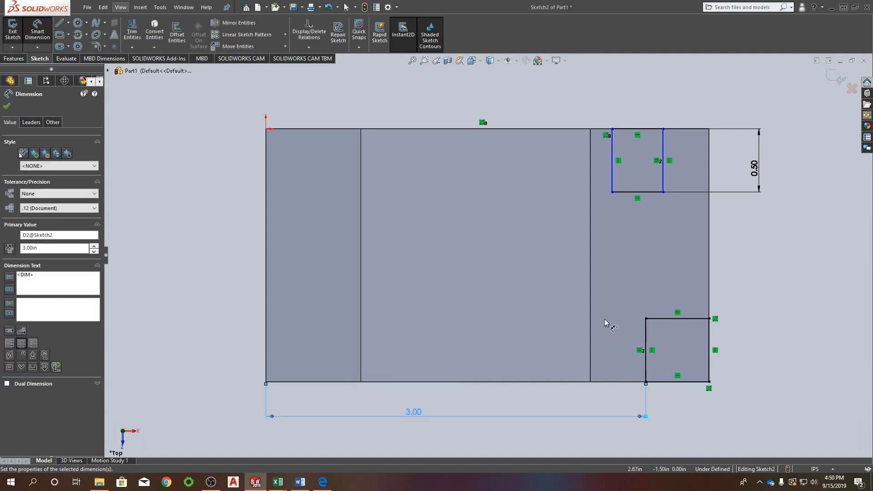
{"action": "key", "text": "Escape"}
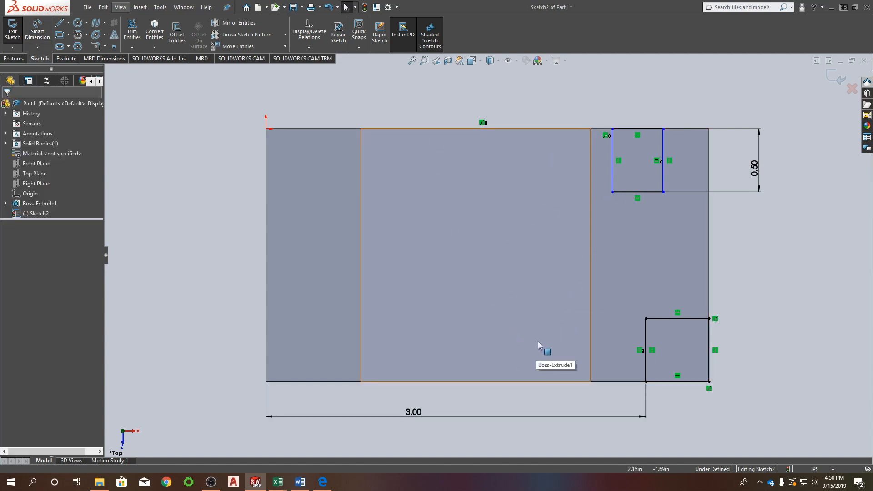
Dimension the distance from the origin to the rear rectangle's inner corner and set it to 2.75 in.
{"action": "mouse_move", "coordinate": [475, 339]}
{"action": "middle_mouse_down"}
{"action": "mouse_move", "coordinate": [479, 282]}
{"action": "mouse_move", "coordinate": [464, 250]}
{"action": "mouse_move", "coordinate": [450, 302]}
{"action": "mouse_move", "coordinate": [477, 255]}
{"action": "mouse_move", "coordinate": [453, 282]}
{"action": "mouse_move", "coordinate": [462, 263]}
{"action": "mouse_move", "coordinate": [441, 302]}
{"action": "mouse_move", "coordinate": [462, 267]}
{"action": "middle_mouse_up"}
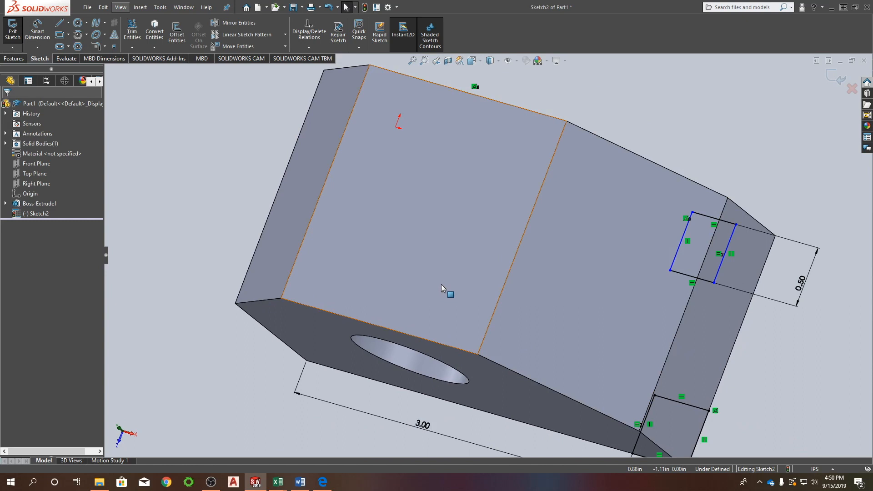
{"action": "mouse_move", "coordinate": [659, 214]}
{"action": "middle_mouse_down"}
{"action": "mouse_move", "coordinate": [650, 234]}
{"action": "mouse_move", "coordinate": [737, 140]}
{"action": "middle_mouse_up"}
{"action": "right_click_drag", "start_coordinate": [737, 140], "coordinate": [735, 93]}
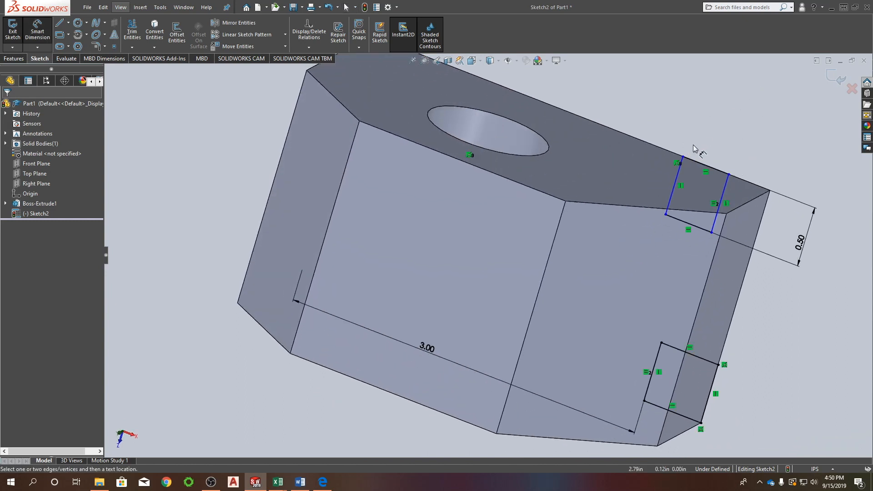
{"action": "left_click", "coordinate": [682, 157]}
{"action": "scroll", "coordinate": [679, 198], "scroll_direction": "down", "scroll_amount": 5}
{"action": "left_click", "coordinate": [397, 135]}
{"action": "left_click", "coordinate": [518, 130]}
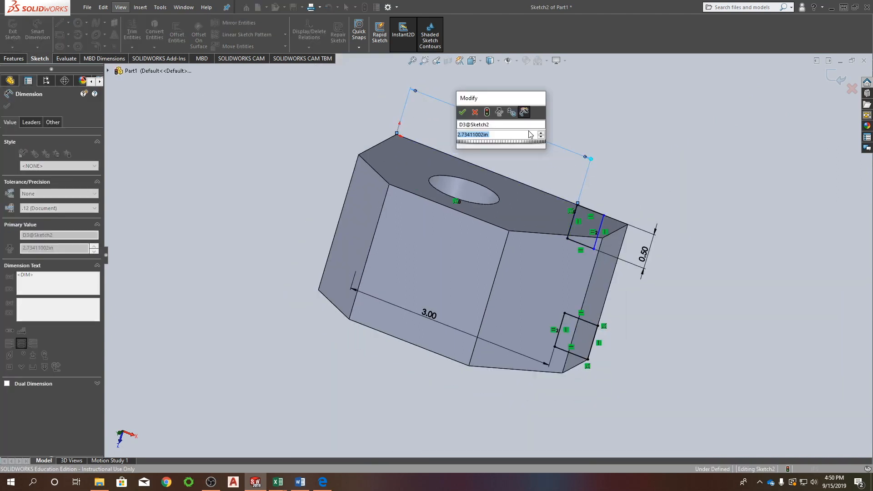
{"action": "type", "text": "2.75"}
{"action": "key", "text": "Return"}
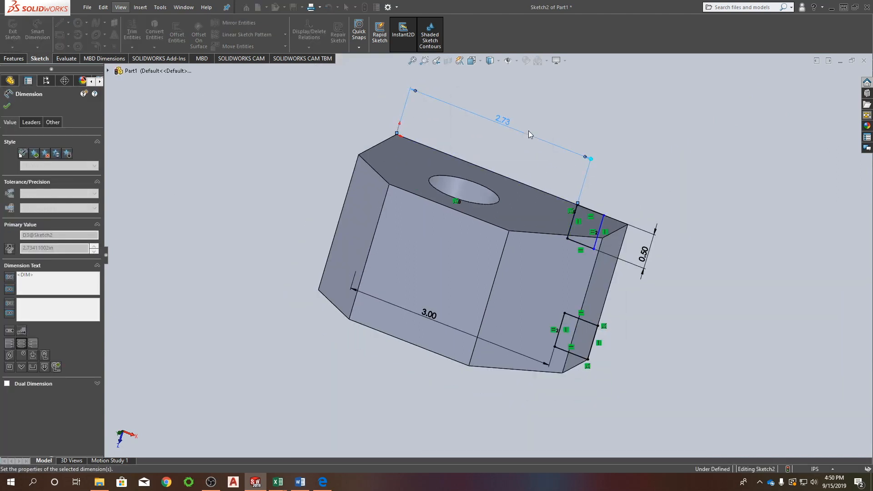
Dimension the distance from the origin to the rear rectangle's outer corner and set it to 3.5 in.
{"action": "left_click", "coordinate": [603, 215]}
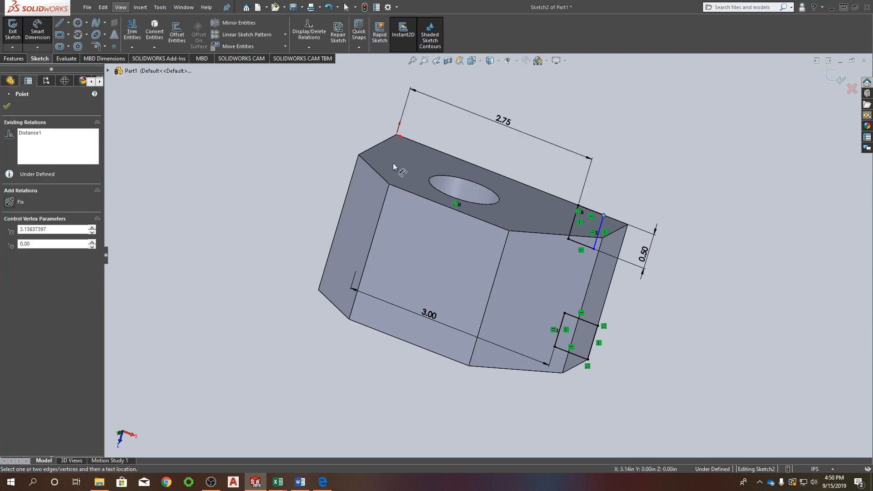
{"action": "left_click", "coordinate": [396, 136]}
{"action": "left_click", "coordinate": [523, 105]}
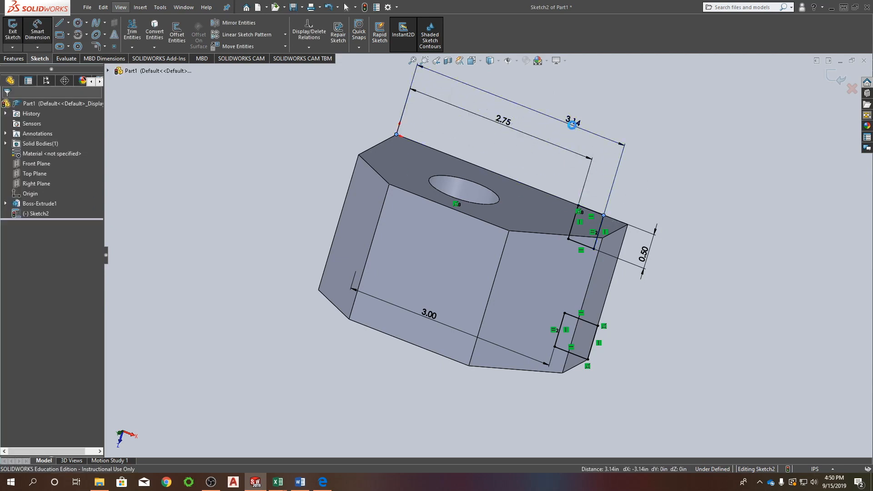
{"action": "type", "text": "3.5"}
{"action": "key", "text": "Return"}
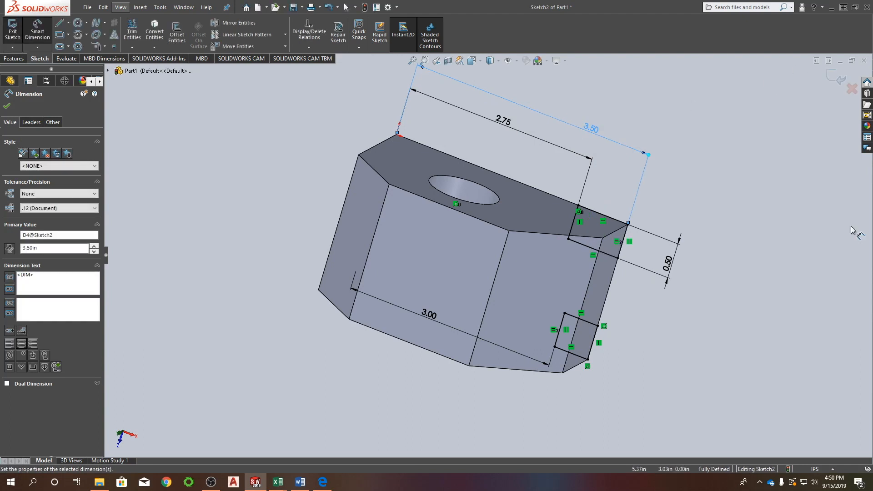
Finish the sketch and direct the Extruded Cut of both rectangles upward into the block with a 5 in blind depth.
{"action": "mouse_move", "coordinate": [511, 197]}
{"action": "middle_mouse_down"}
{"action": "mouse_move", "coordinate": [614, 195]}
{"action": "mouse_move", "coordinate": [418, 158]}
{"action": "mouse_move", "coordinate": [526, 84]}
{"action": "mouse_move", "coordinate": [530, 117]}
{"action": "mouse_move", "coordinate": [497, 140]}
{"action": "mouse_move", "coordinate": [533, 210]}
{"action": "mouse_move", "coordinate": [535, 176]}
{"action": "middle_mouse_up"}
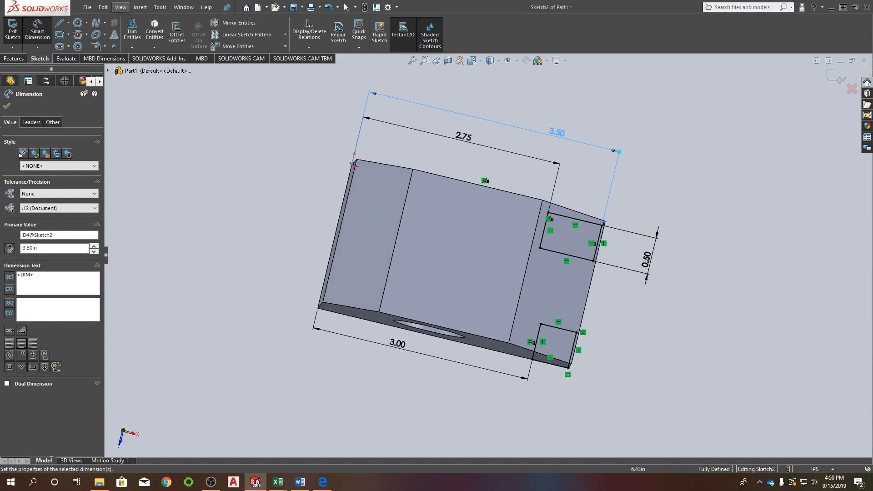
{"action": "left_click", "coordinate": [840, 82]}
{"action": "middle_click_drag", "start_coordinate": [451, 269], "coordinate": [428, 167]}
{"action": "scroll", "coordinate": [414, 274], "scroll_direction": "down", "scroll_amount": 2}
{"action": "scroll", "coordinate": [414, 275], "scroll_direction": "up", "scroll_amount": 5}
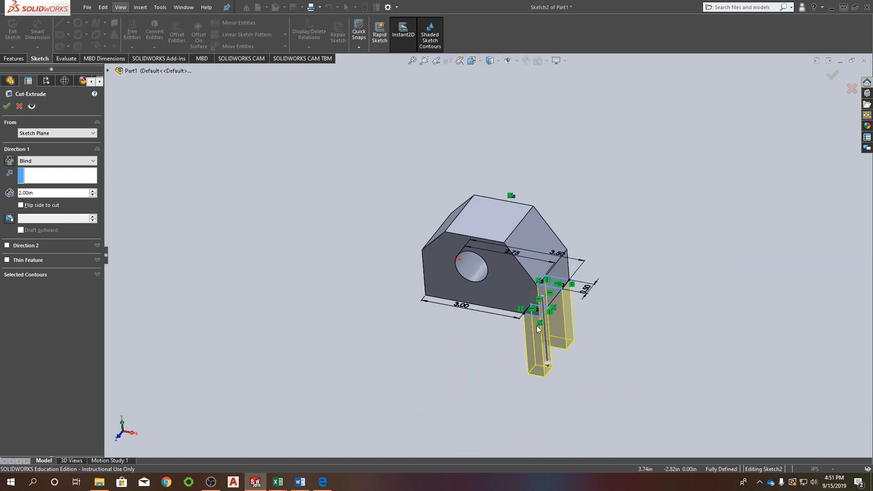
{"action": "left_click_drag", "start_coordinate": [547, 363], "coordinate": [540, 128]}
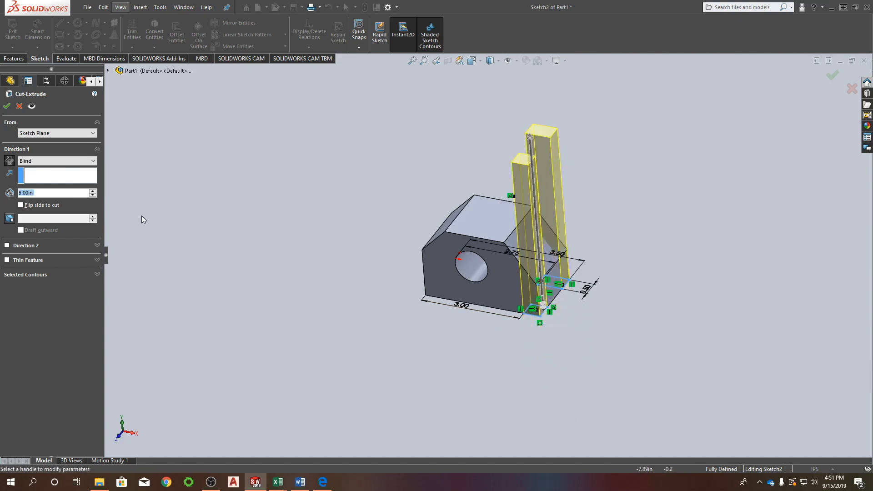
{"action": "left_click", "coordinate": [10, 161]}
{"action": "left_click", "coordinate": [10, 162]}
Set the two-rectangle cut's end condition to Through All and complete the cut.
{"action": "left_click", "coordinate": [43, 161]}
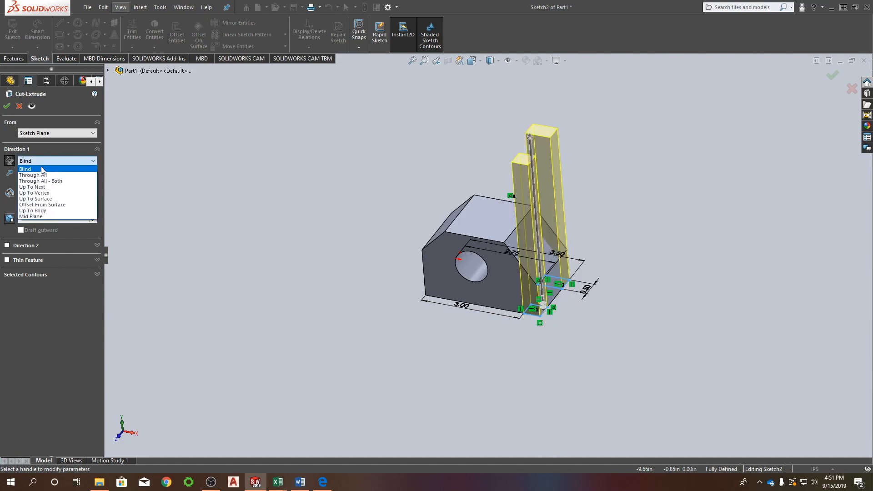
{"action": "left_click", "coordinate": [43, 172]}
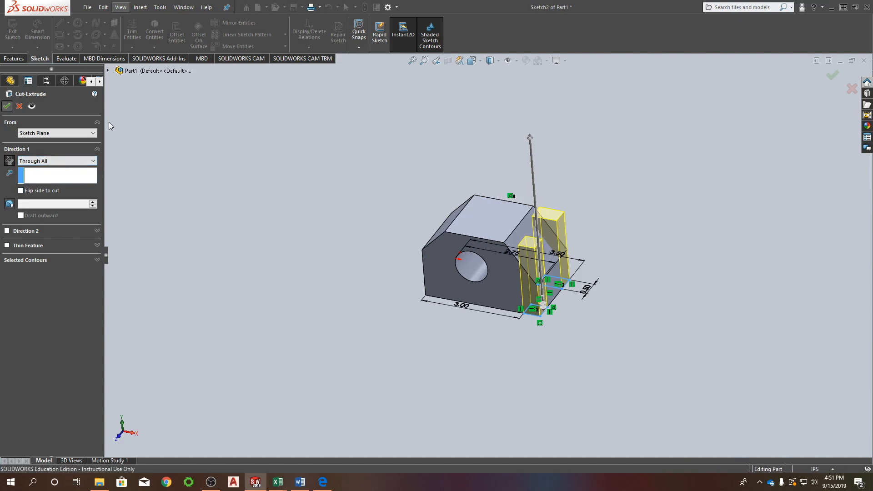
{"action": "left_click", "coordinate": [7, 106]}
{"action": "left_click", "coordinate": [558, 280]}
{"action": "mouse_move", "coordinate": [558, 279]}
{"action": "middle_mouse_down"}
{"action": "mouse_move", "coordinate": [561, 321]}
{"action": "mouse_move", "coordinate": [538, 313]}
{"action": "mouse_move", "coordinate": [565, 325]}
{"action": "mouse_move", "coordinate": [383, 285]}
{"action": "middle_mouse_up"}
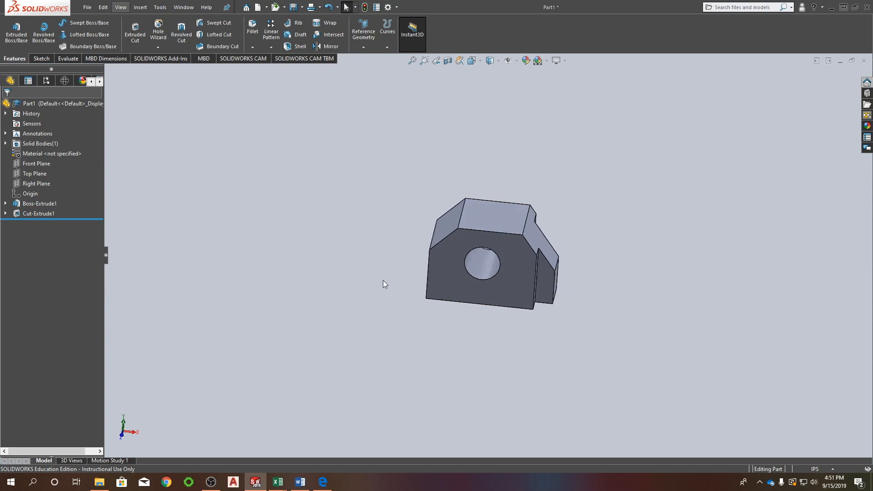
Set the block's overall bottom length in the base extrusion's sketch to 4 in.
{"action": "left_click", "coordinate": [5, 203]}
{"action": "left_click", "coordinate": [33, 213]}
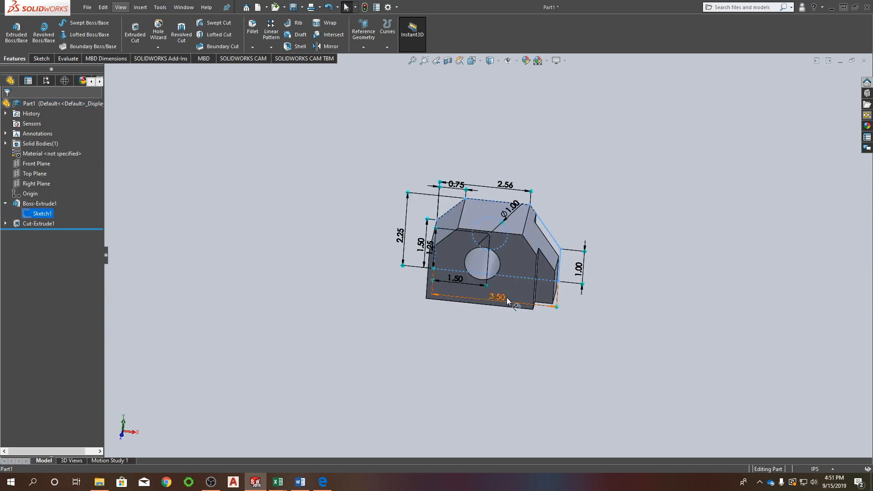
{"action": "left_click", "coordinate": [499, 298]}
{"action": "double_click", "coordinate": [499, 297]}
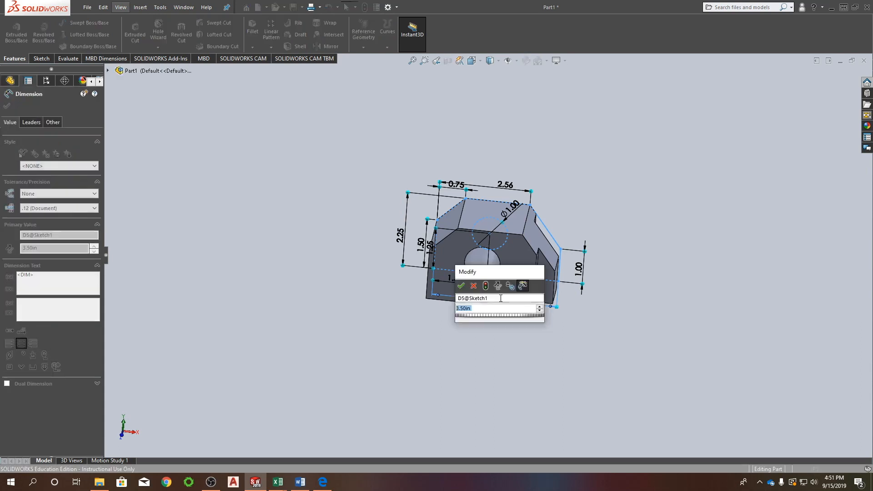
{"action": "type", "text": "4"}
{"action": "key", "text": "Return"}
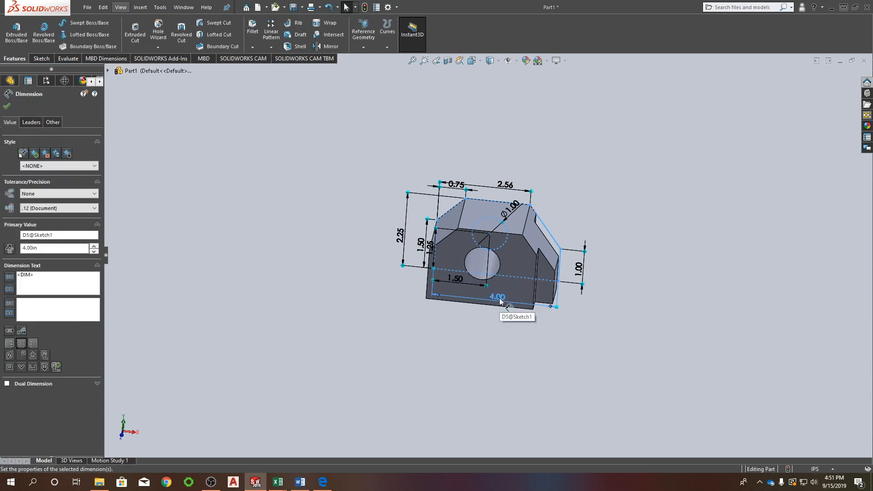
{"action": "key", "text": "Escape"}
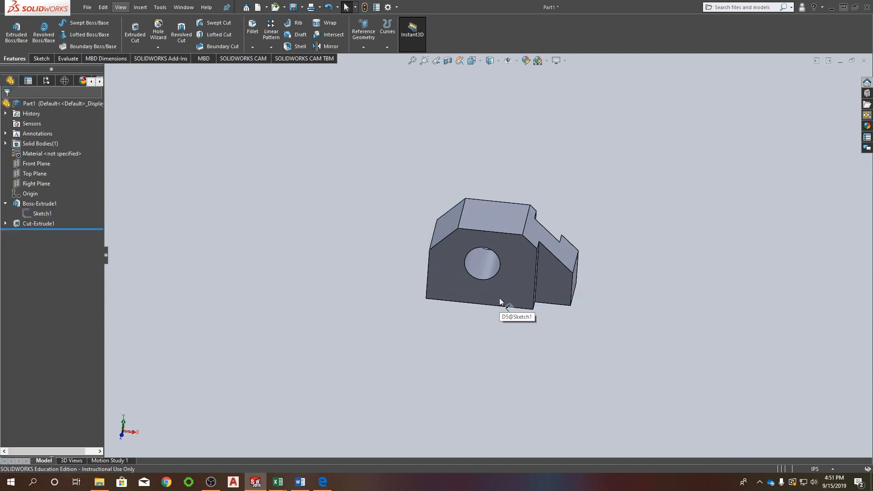
{"action": "middle_click_drag", "start_coordinate": [577, 269], "coordinate": [509, 323]}
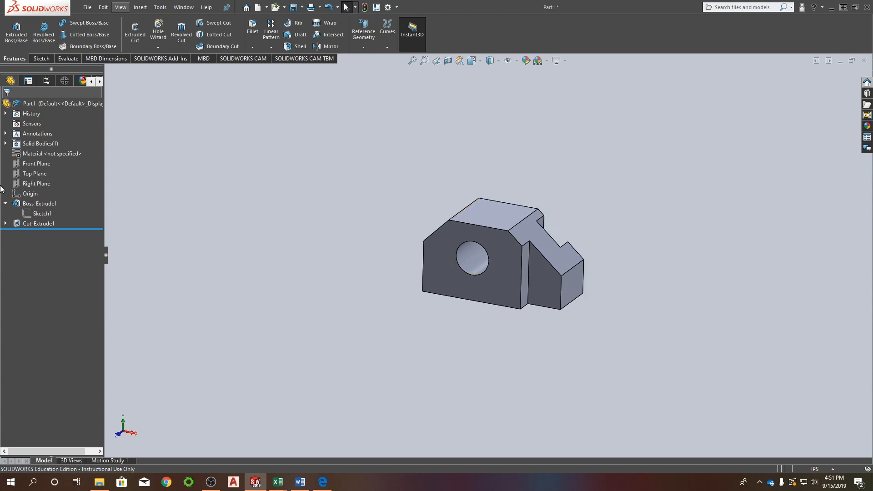
{"action": "left_click", "coordinate": [37, 184]}
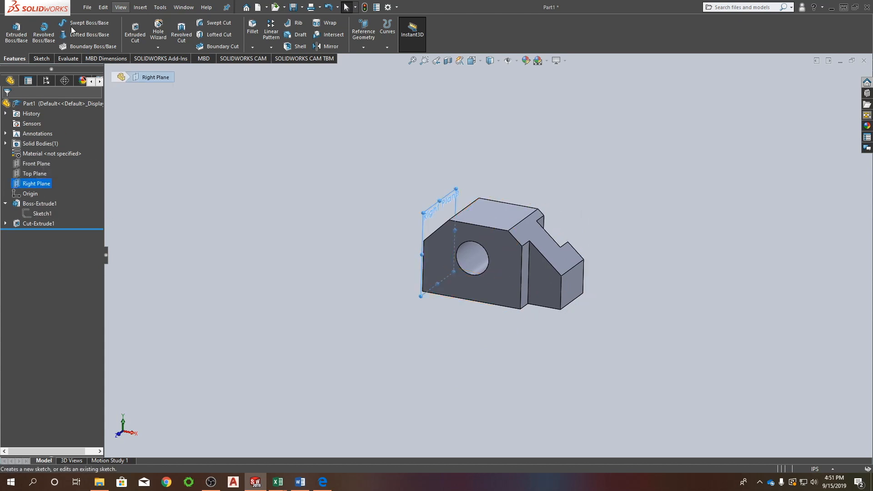
{"action": "left_click", "coordinate": [133, 32]}
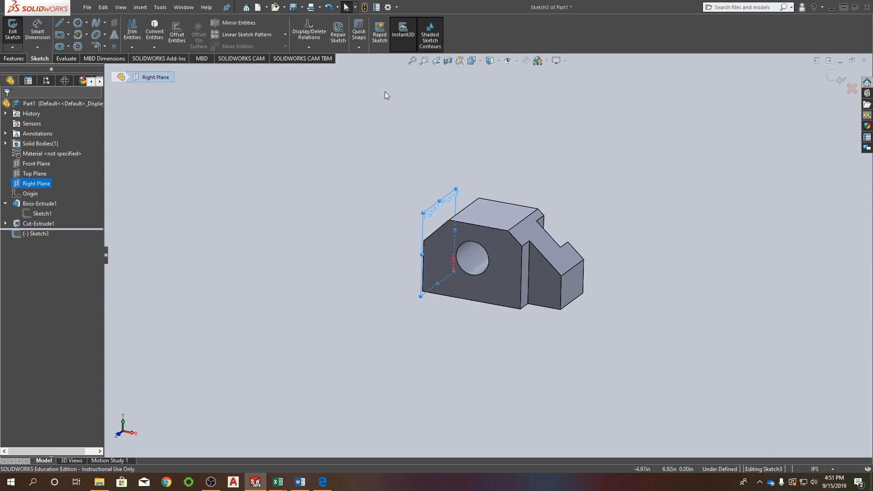
{"action": "key", "text": "ctrl+8"}
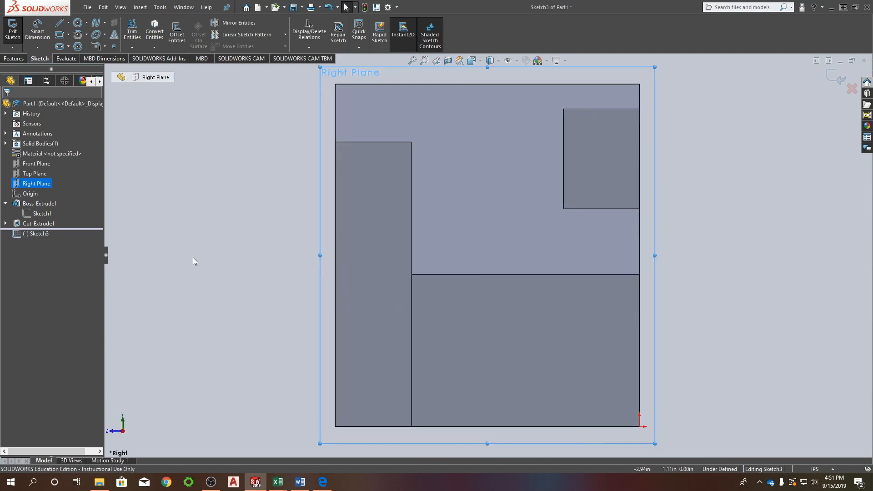
{"action": "right_click_drag", "start_coordinate": [194, 256], "coordinate": [213, 232]}
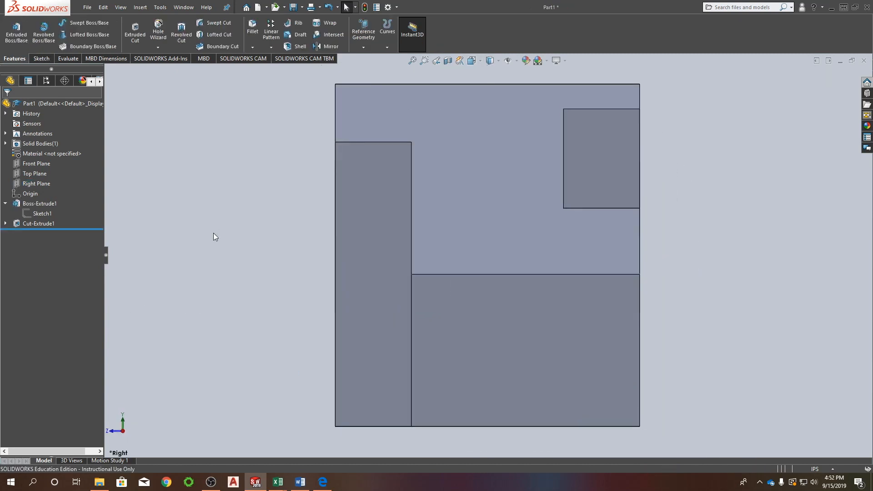
{"action": "right_click_drag", "start_coordinate": [269, 205], "coordinate": [278, 183]}
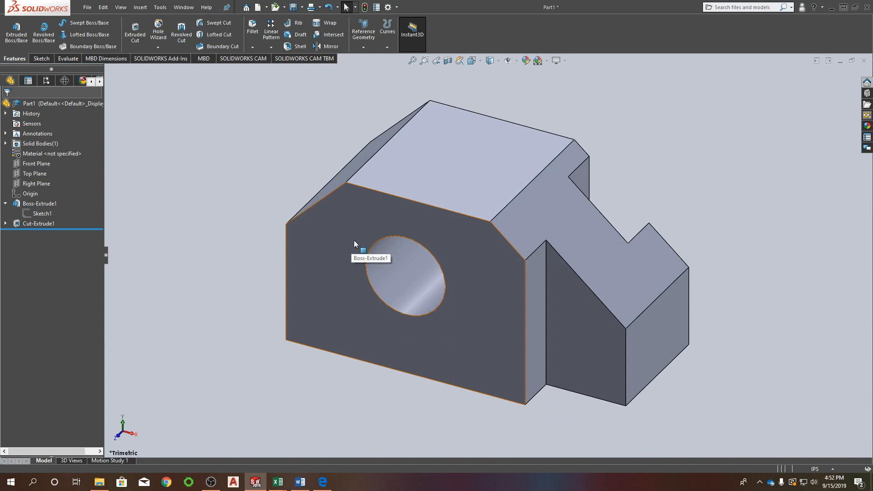
Start an Extruded Cut on the Right Plane and sketch a rectangle about 0.42 by 0.73 in from the block's lower front corner.
{"action": "left_click", "coordinate": [135, 31]}
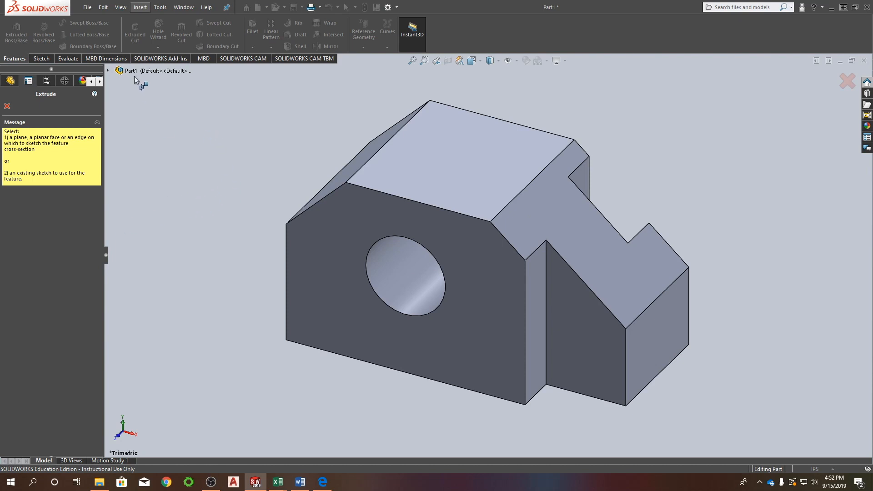
{"action": "left_click", "coordinate": [108, 71]}
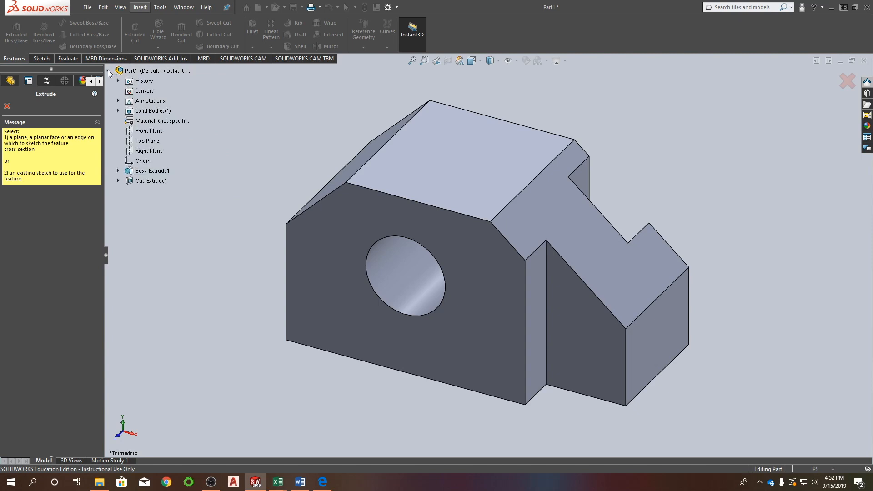
{"action": "left_click", "coordinate": [142, 152]}
{"action": "mouse_move", "coordinate": [211, 212]}
{"action": "right_mouse_down"}
{"action": "mouse_move", "coordinate": [204, 222]}
{"action": "mouse_move", "coordinate": [210, 251]}
{"action": "right_mouse_up"}
{"action": "left_click", "coordinate": [286, 340]}
{"action": "middle_click_drag", "start_coordinate": [294, 344], "coordinate": [263, 339]}
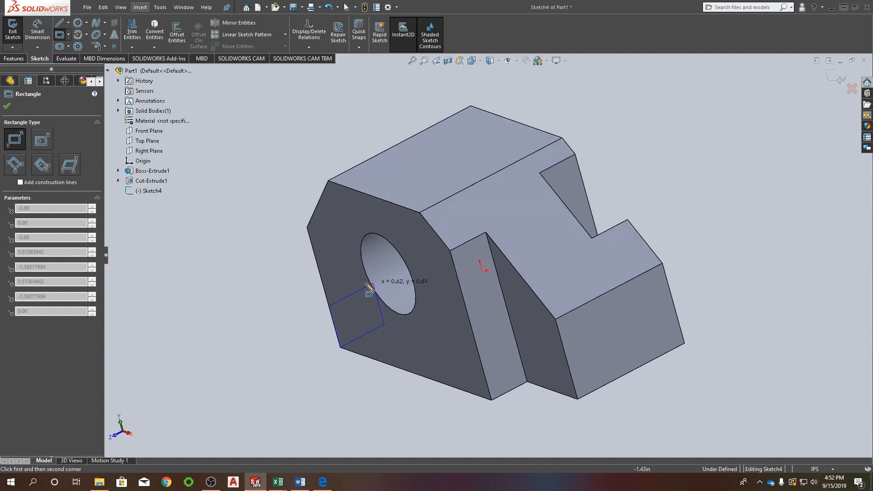
{"action": "left_click", "coordinate": [354, 273]}
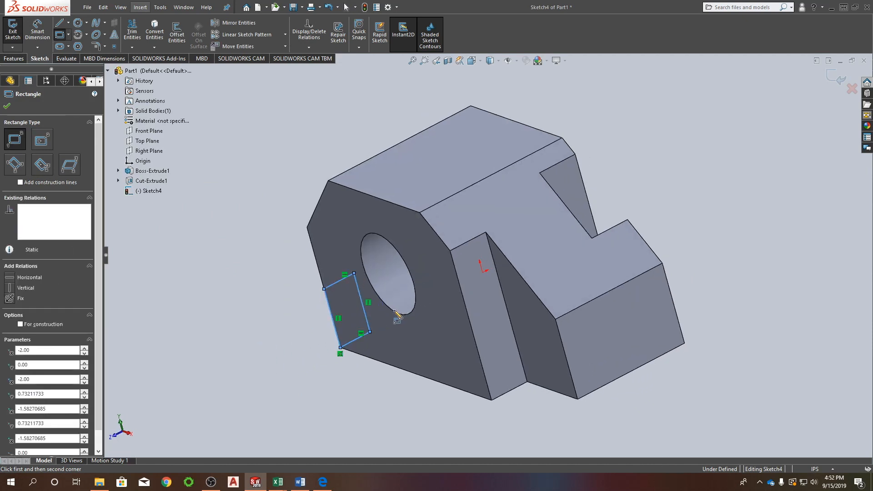
{"action": "key", "text": "Escape"}
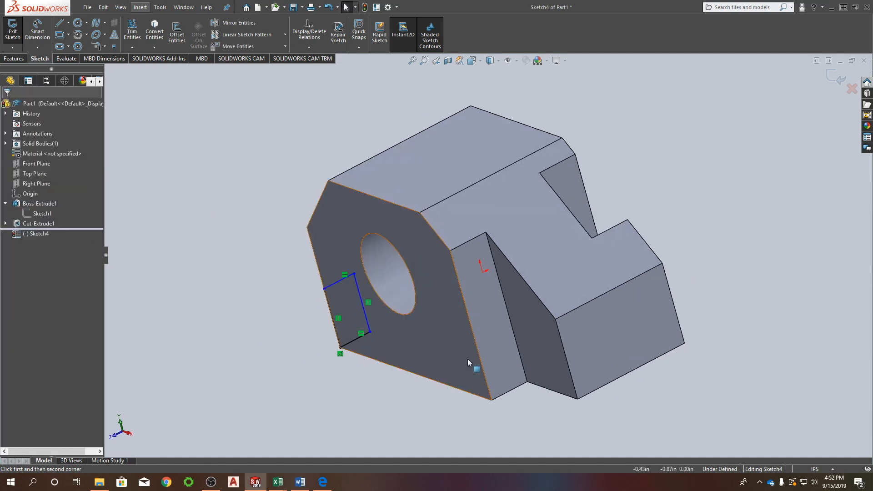
Make the rectangle's inner vertical side collinear with the inner vertical edge of the front notch.
{"action": "left_click", "coordinate": [365, 314]}
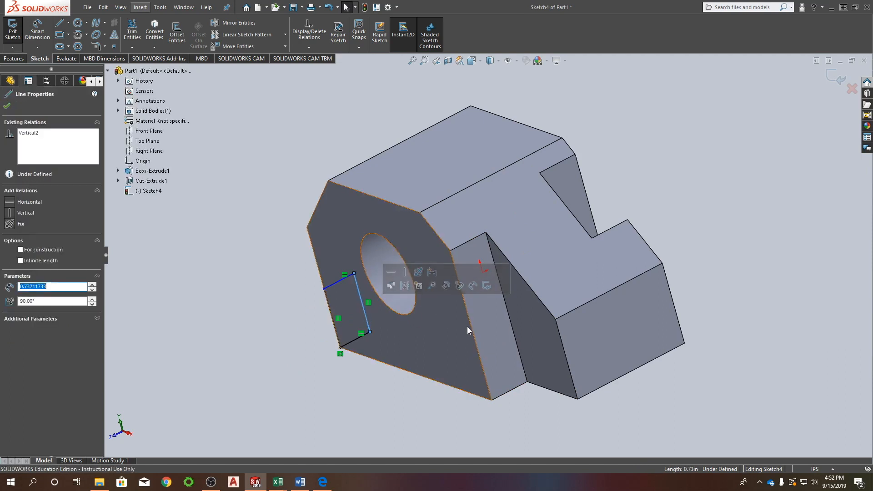
{"action": "left_click", "coordinate": [520, 362], "text": "ctrl"}
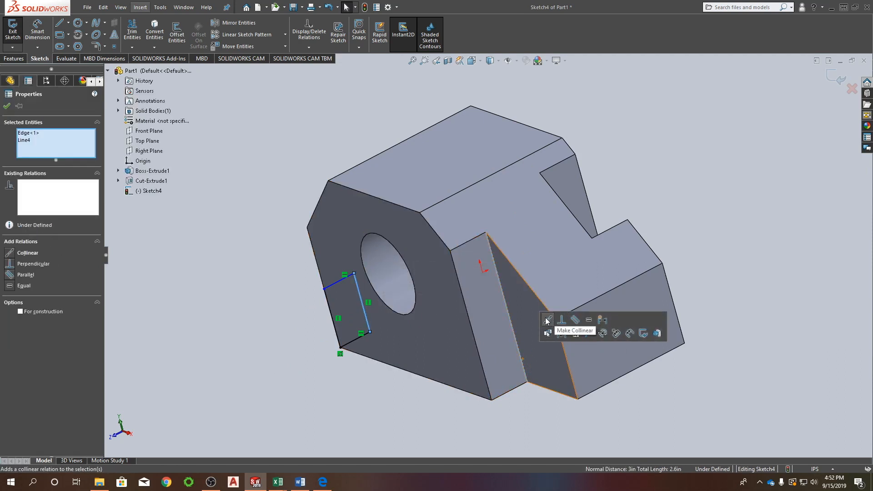
{"action": "left_click", "coordinate": [547, 321]}
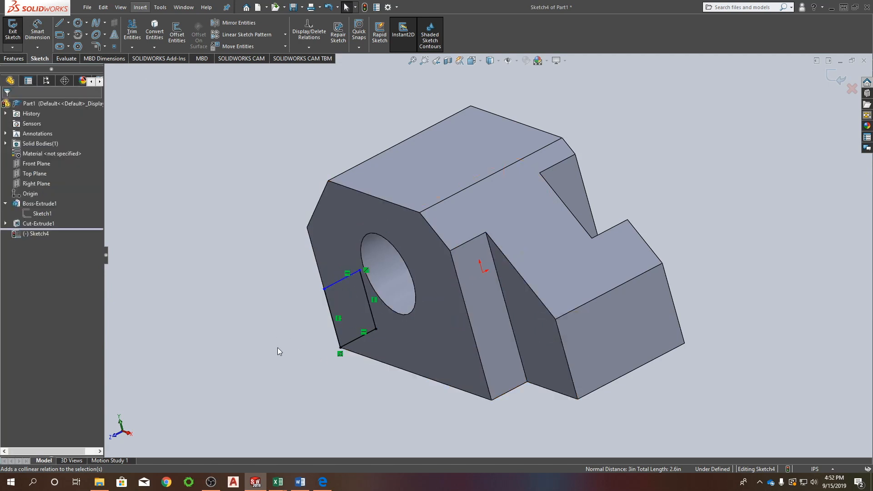
Dimension the rectangle's outer vertical side and set its height to 0.5 in.
{"action": "right_click_drag", "start_coordinate": [266, 360], "coordinate": [258, 285]}
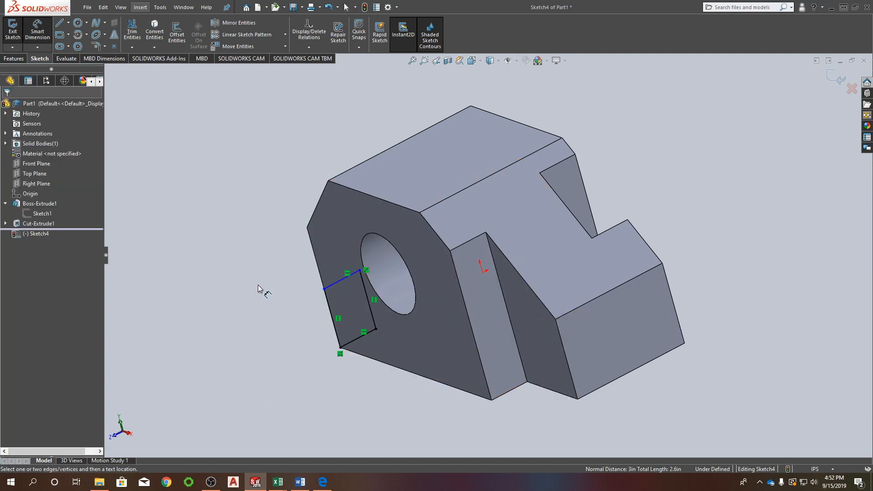
{"action": "left_click", "coordinate": [331, 307]}
{"action": "left_click", "coordinate": [298, 337]}
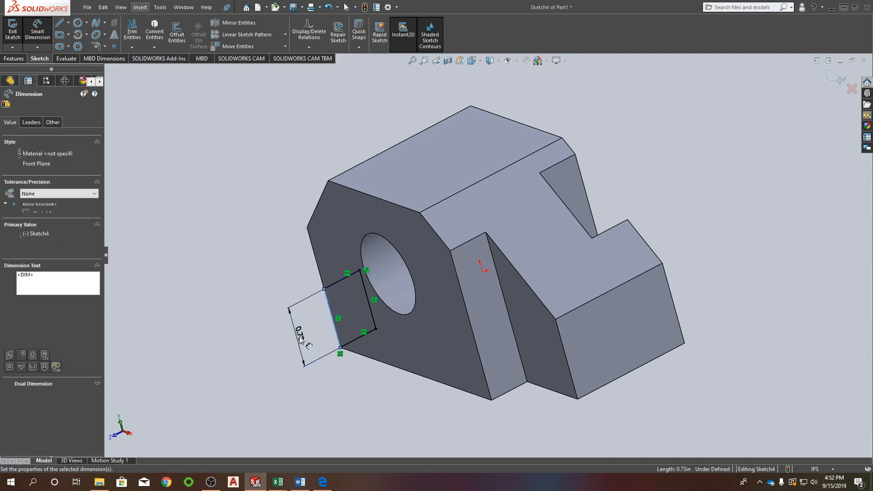
{"action": "type", "text": "0.5"}
{"action": "key", "text": "Return"}
{"action": "left_click", "coordinate": [6, 106]}
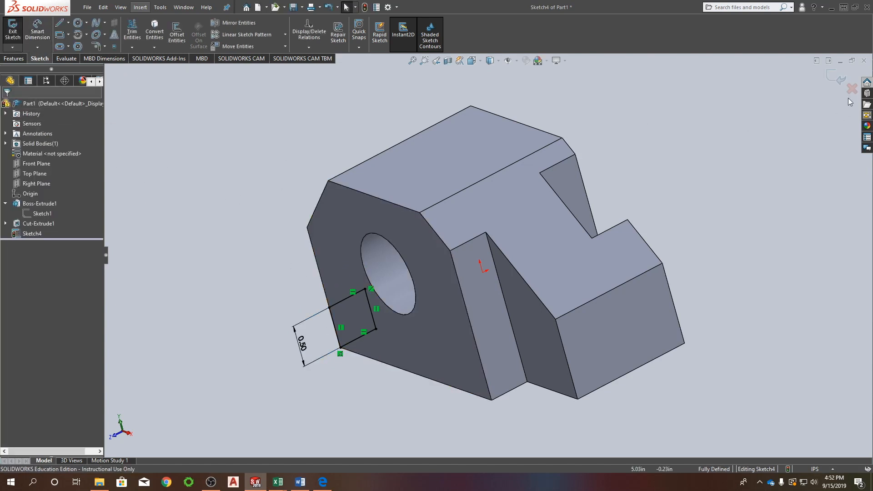
Finish the sketch and cut the rectangle Through All in the reversed direction along the block's lower front edge.
{"action": "left_click", "coordinate": [839, 76]}
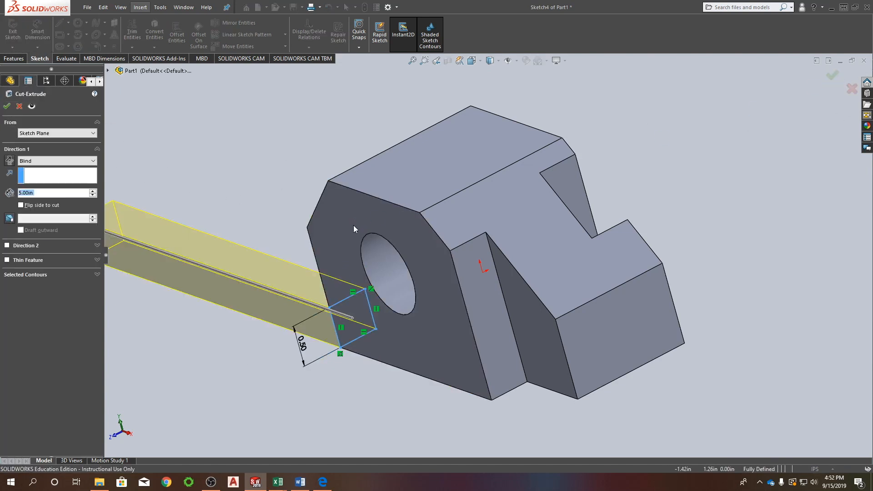
{"action": "left_click", "coordinate": [9, 161]}
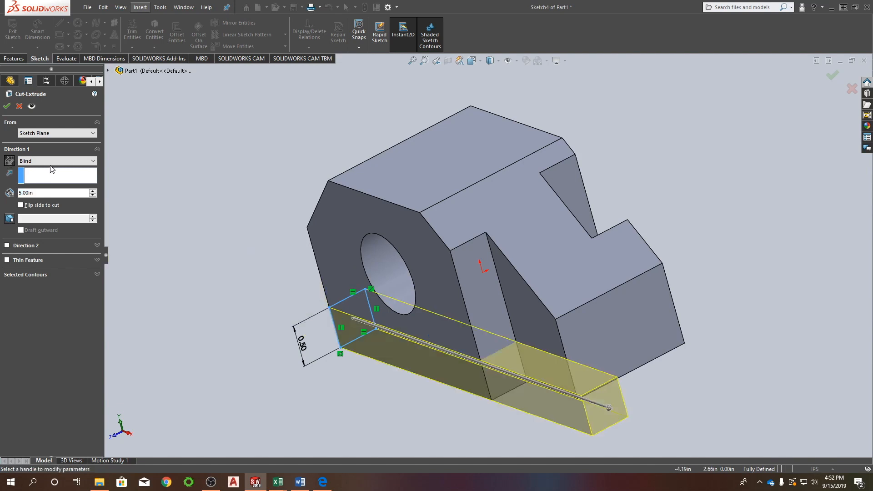
{"action": "left_click", "coordinate": [42, 160]}
{"action": "left_click", "coordinate": [41, 174]}
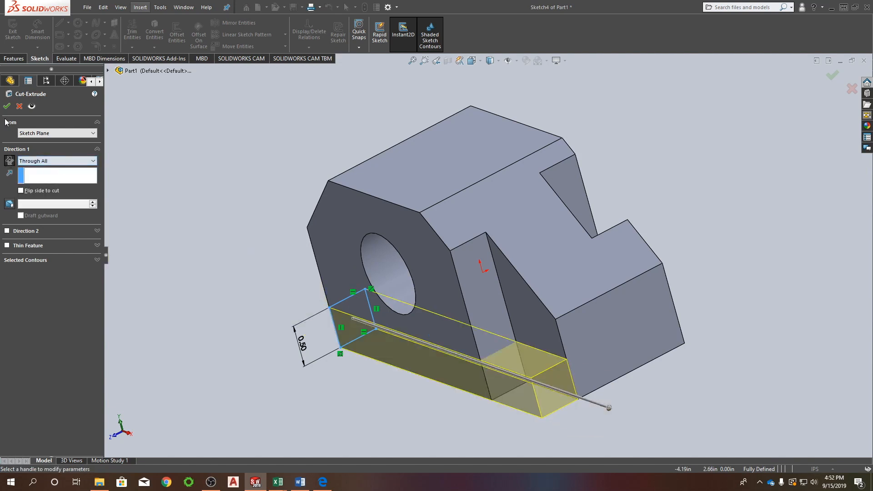
{"action": "left_click", "coordinate": [7, 106]}
Show the part from the top with the Hidden Lines Visible display style.
{"action": "middle_click_drag", "start_coordinate": [508, 388], "coordinate": [468, 81]}
{"action": "left_click", "coordinate": [478, 59]}
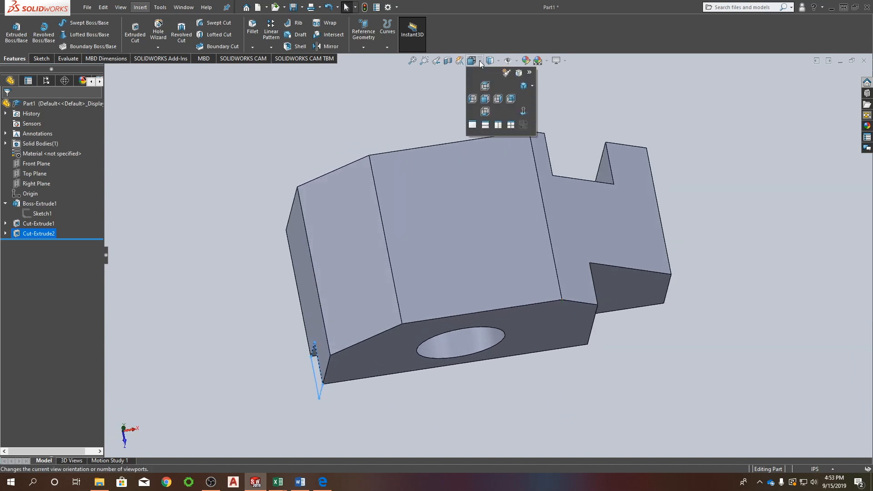
{"action": "left_click", "coordinate": [485, 85]}
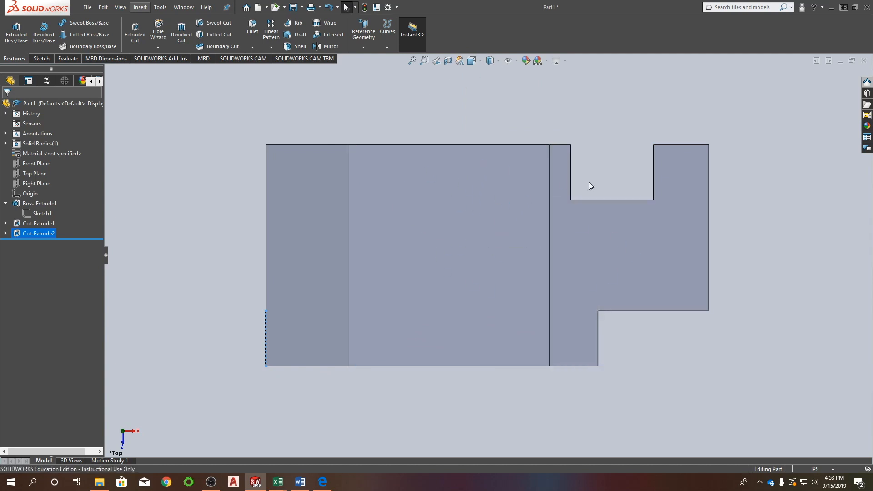
{"action": "left_click", "coordinate": [499, 61]}
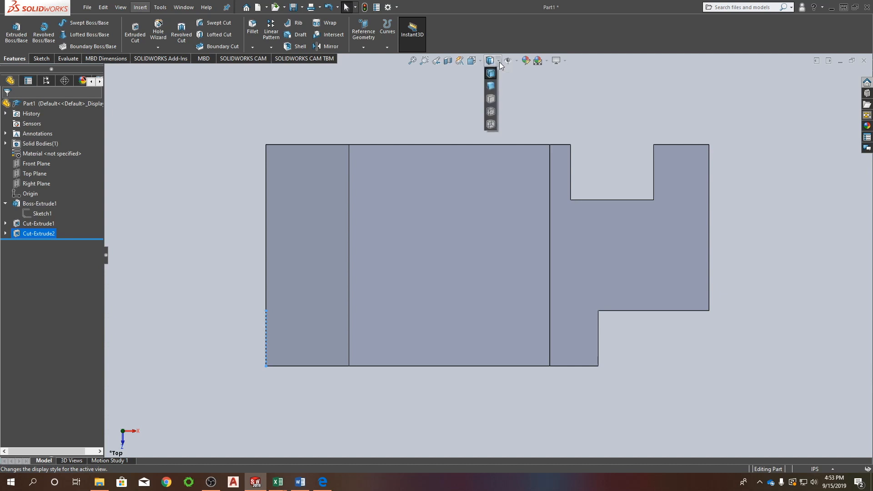
{"action": "left_click", "coordinate": [490, 112]}
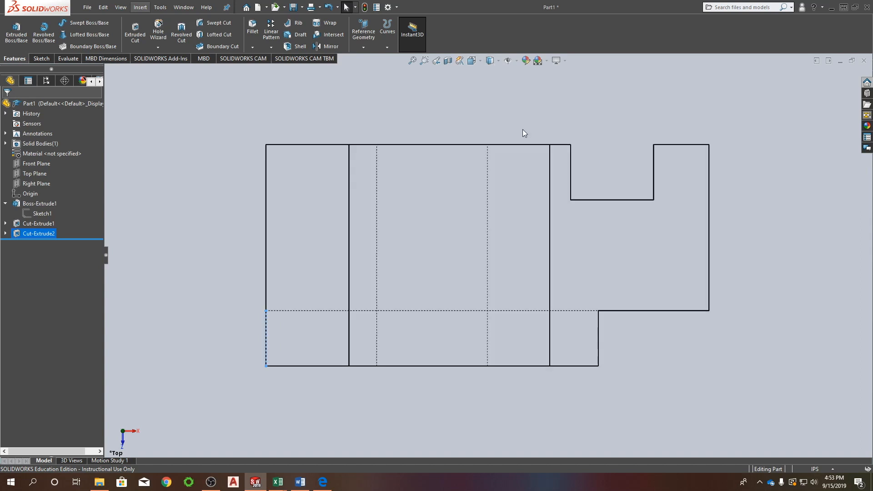
Show the finished part from the front and from the right side to check its hidden edges.
{"action": "left_click", "coordinate": [241, 218]}
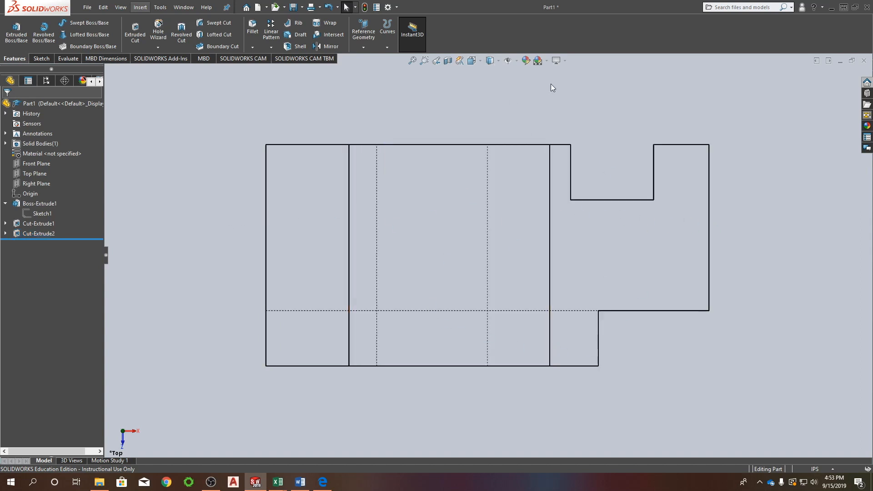
{"action": "left_click", "coordinate": [479, 62]}
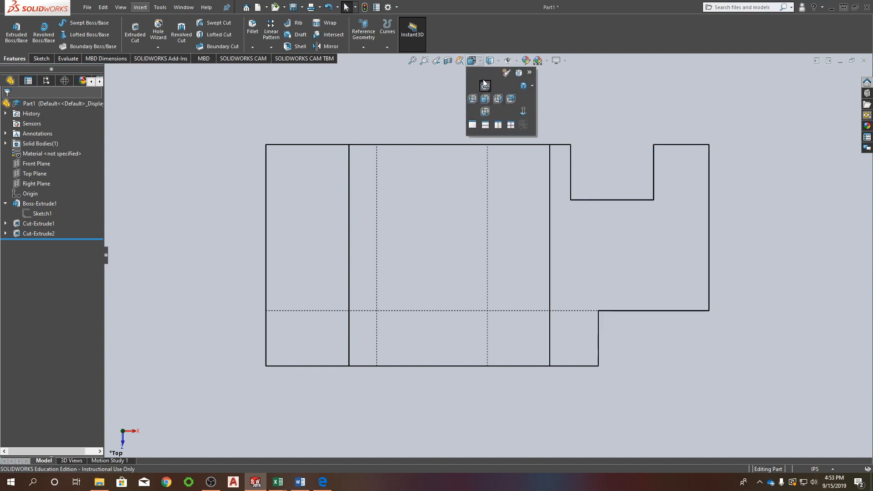
{"action": "left_click", "coordinate": [485, 99]}
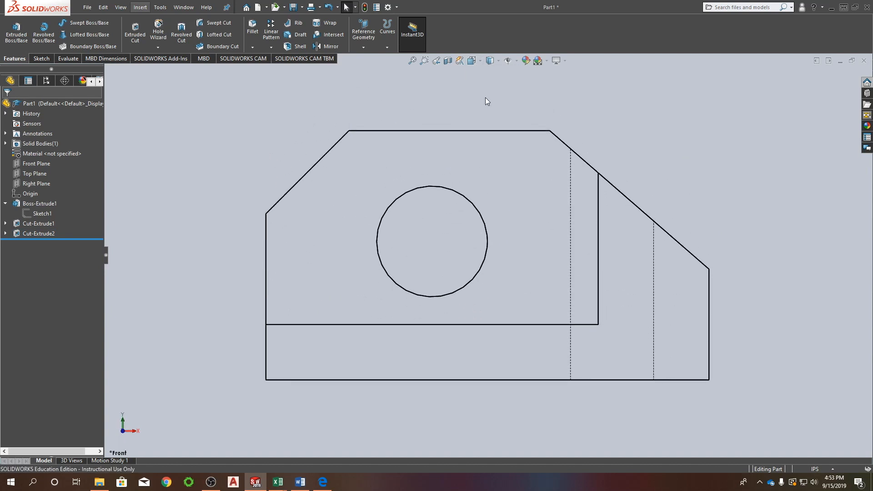
{"action": "left_click", "coordinate": [479, 60]}
{"action": "left_click", "coordinate": [489, 61]}
{"action": "left_click", "coordinate": [479, 60]}
{"action": "left_click", "coordinate": [497, 99]}
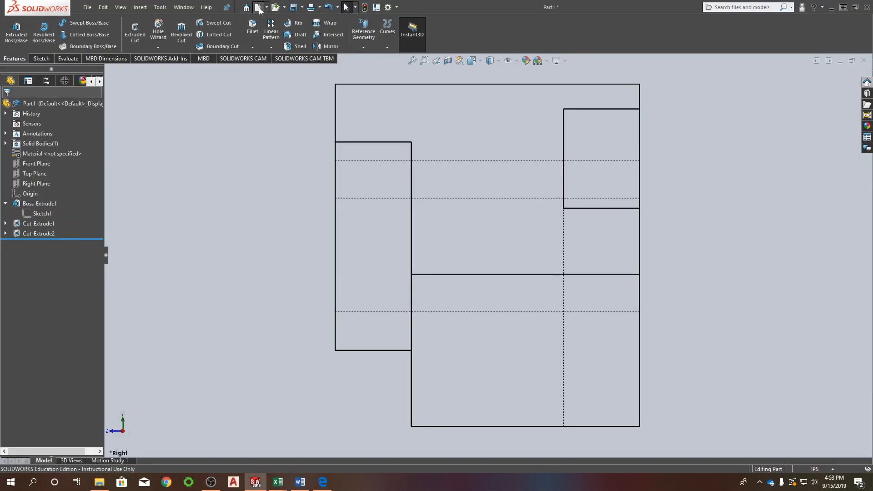
Create a new part document and start an Extruded Boss/Base sketch on the Front Plane.
{"action": "left_click", "coordinate": [258, 8]}
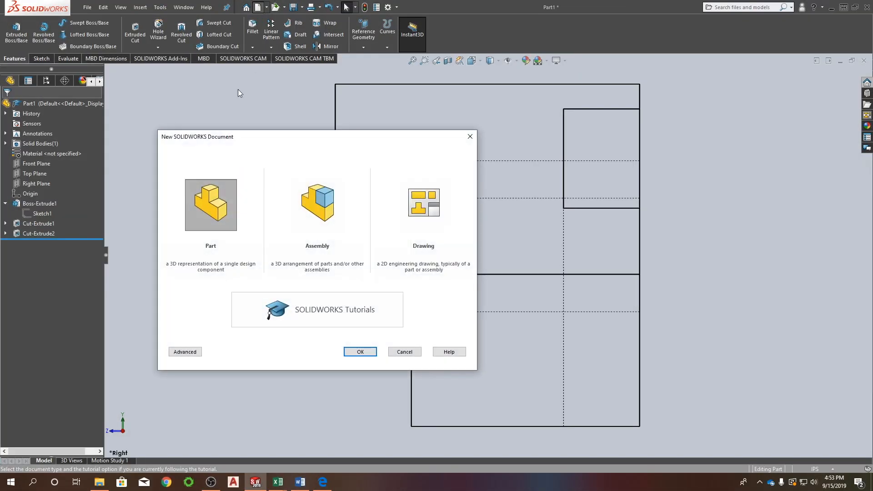
{"action": "left_click", "coordinate": [362, 357]}
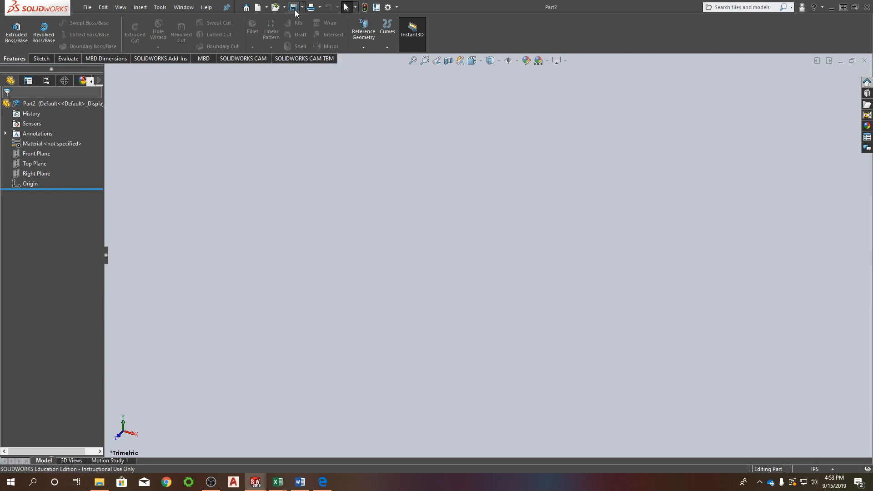
{"action": "left_click", "coordinate": [87, 7]}
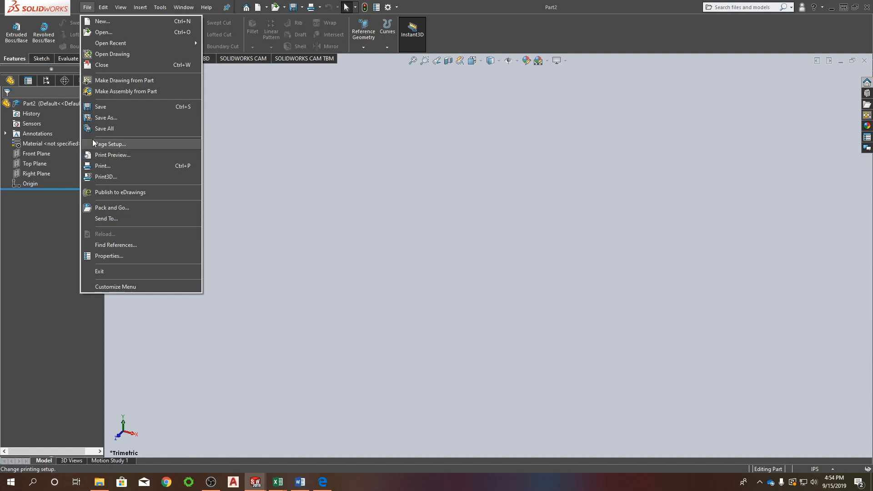
{"action": "left_click", "coordinate": [244, 148]}
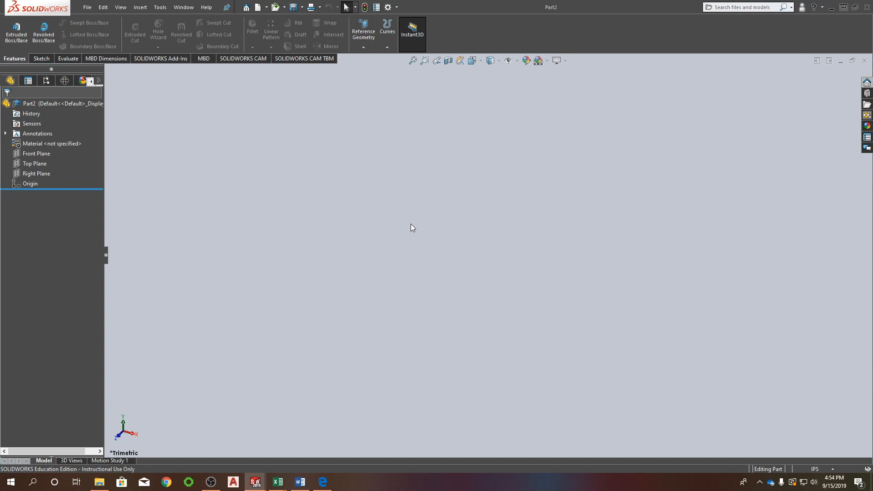
{"action": "left_click", "coordinate": [44, 156]}
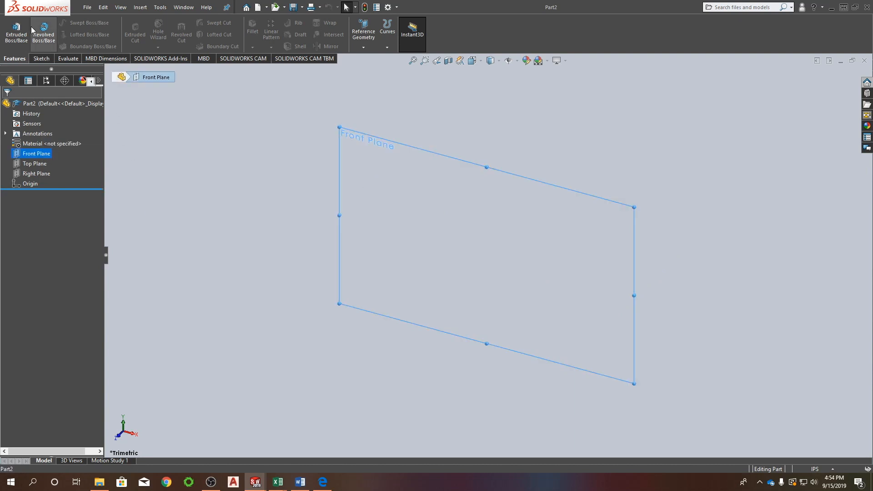
{"action": "left_click", "coordinate": [18, 30]}
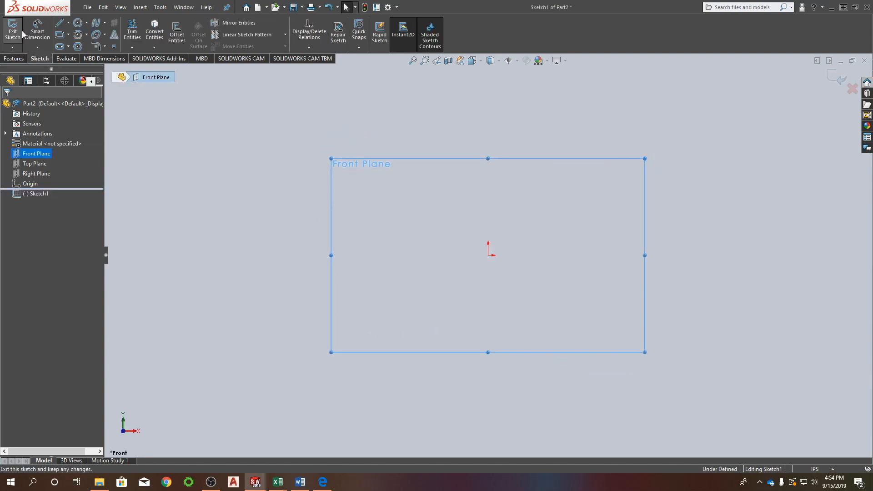
Sketch a rectangle about 2.83 in wide and 0.88 in high level with the origin, plus a narrower rectangle standing on its top edge.
{"action": "right_click_drag", "start_coordinate": [281, 219], "coordinate": [284, 253]}
{"action": "left_click", "coordinate": [429, 256]}
{"action": "left_click", "coordinate": [556, 215]}
{"action": "left_click", "coordinate": [461, 216]}
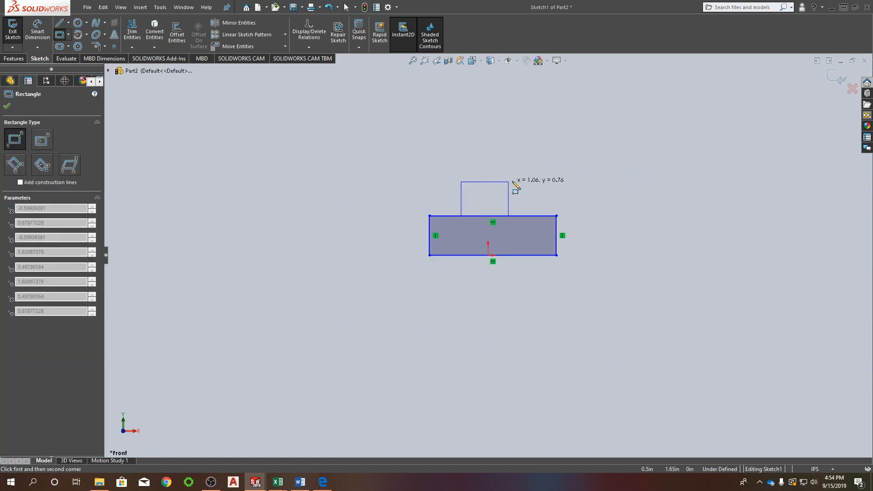
{"action": "left_click", "coordinate": [527, 178]}
{"action": "key", "text": "Escape"}
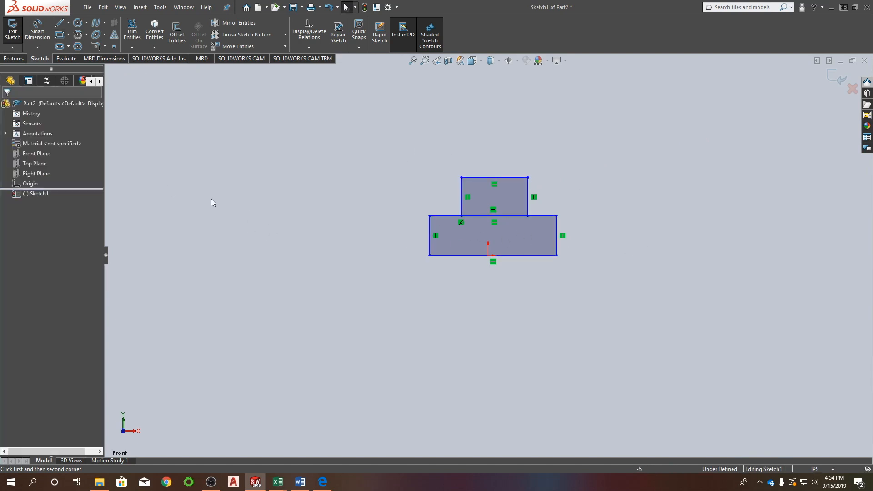
Draw a vertical and a horizontal construction line of infinite length through the origin.
{"action": "right_click_drag", "start_coordinate": [295, 158], "coordinate": [260, 154]}
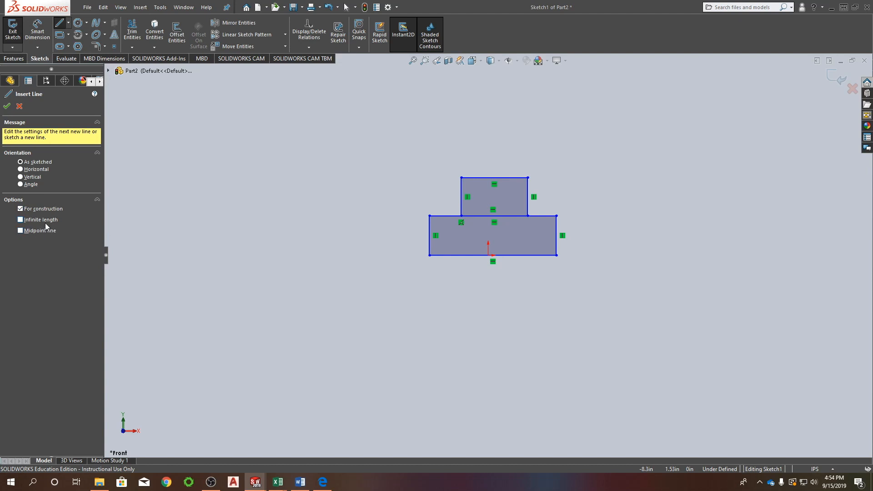
{"action": "left_click", "coordinate": [36, 219]}
{"action": "left_click", "coordinate": [487, 255]}
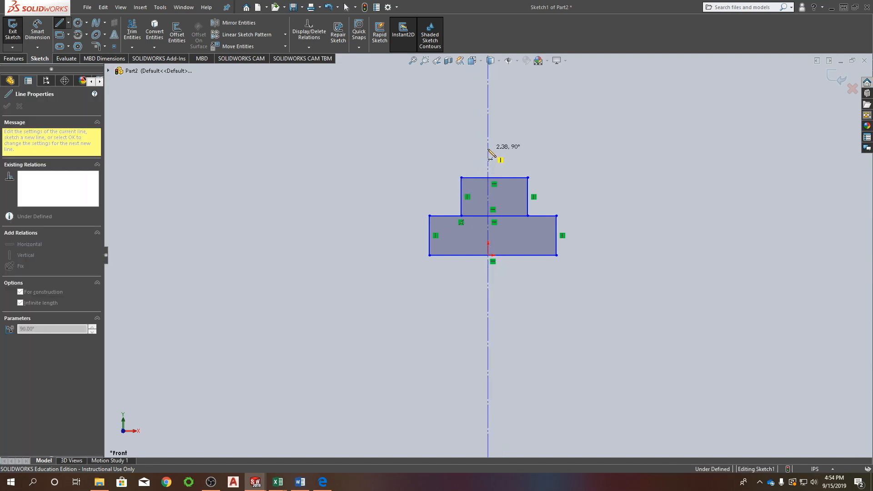
{"action": "left_click", "coordinate": [489, 152]}
{"action": "left_click", "coordinate": [611, 260]}
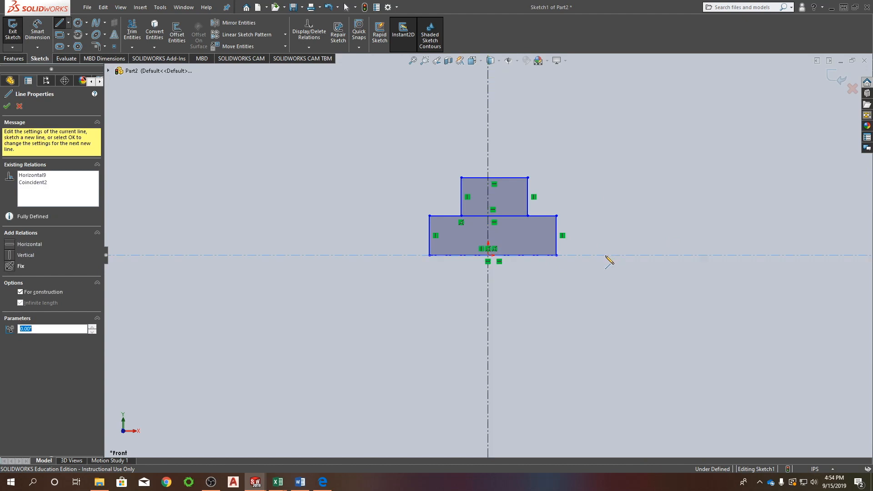
{"action": "key", "text": "Escape"}
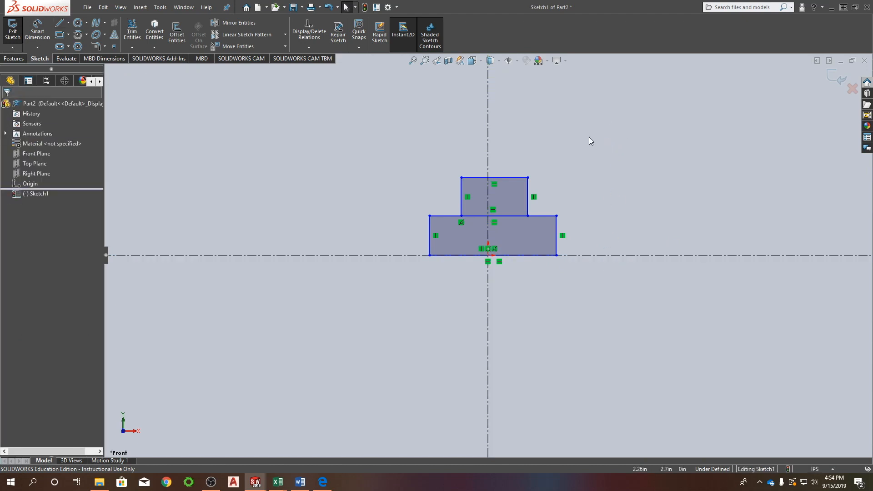
Make the upper rectangle's two top corners symmetric about the vertical centerline and resize the rectangle by its corner to test the relation.
{"action": "mouse_move", "coordinate": [460, 178]}
{"action": "left_mouse_down"}
{"action": "mouse_move", "coordinate": [479, 176]}
{"action": "mouse_move", "coordinate": [464, 179]}
{"action": "left_mouse_up"}
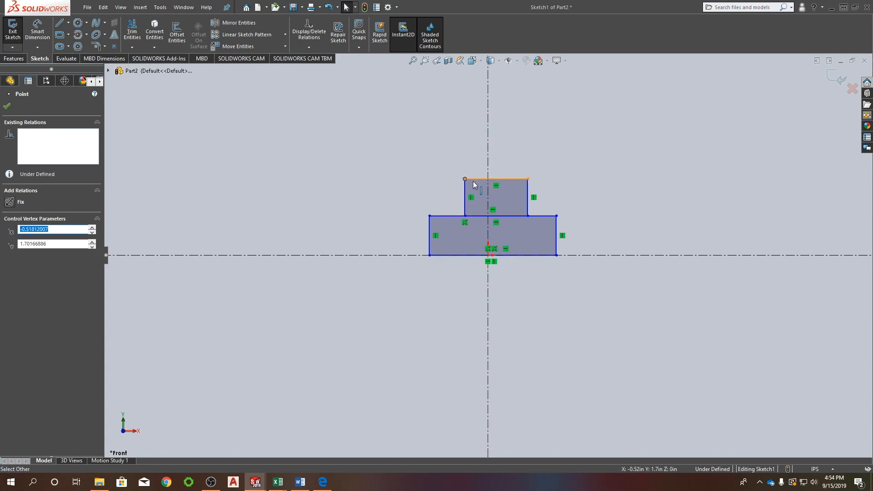
{"action": "left_click", "coordinate": [527, 178], "text": "ctrl"}
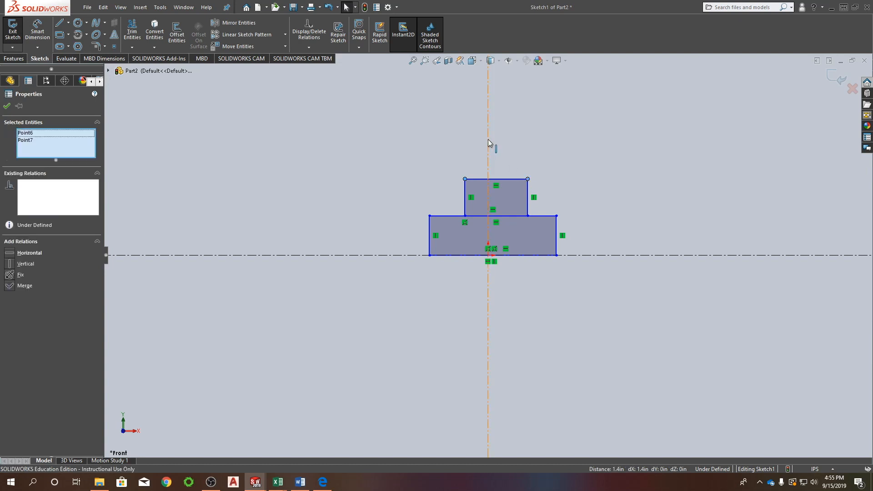
{"action": "left_click", "coordinate": [488, 140], "text": "ctrl"}
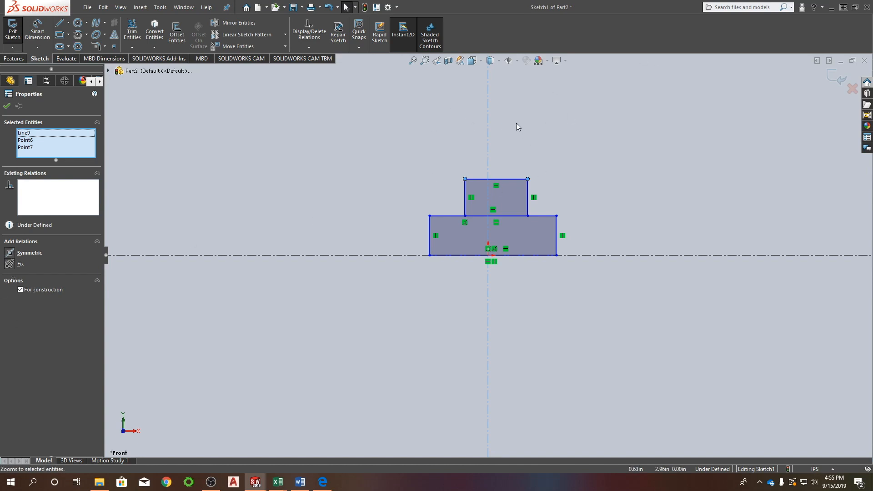
{"action": "left_click", "coordinate": [9, 254]}
{"action": "left_click", "coordinate": [245, 242]}
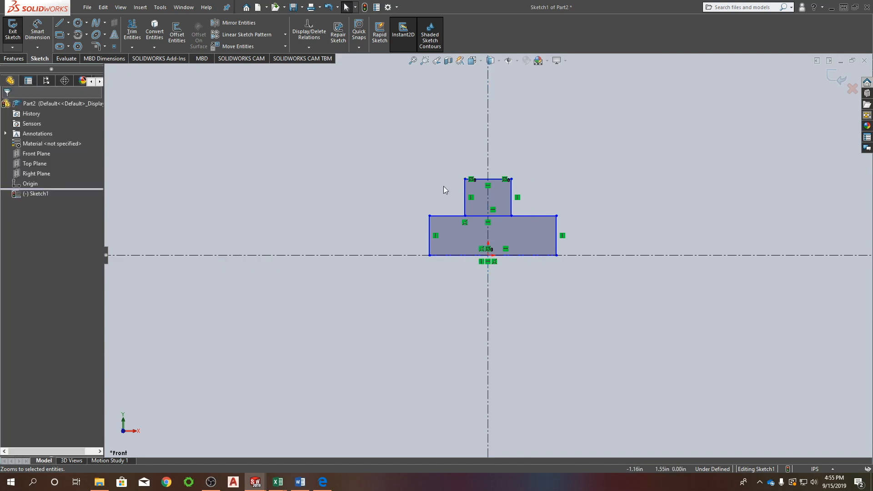
{"action": "mouse_move", "coordinate": [464, 179]}
{"action": "left_mouse_down"}
{"action": "mouse_move", "coordinate": [446, 181]}
{"action": "mouse_move", "coordinate": [461, 185]}
{"action": "left_mouse_up"}
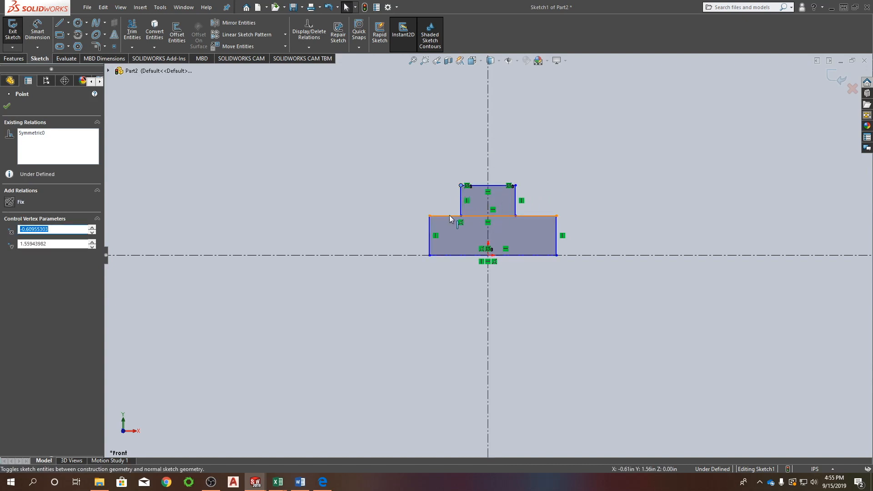
{"action": "key", "text": "Escape"}
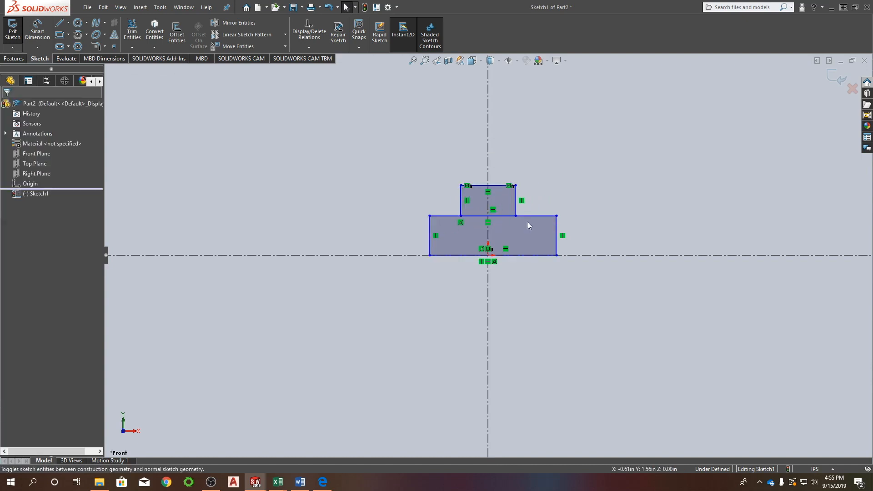
{"action": "left_click", "coordinate": [428, 223]}
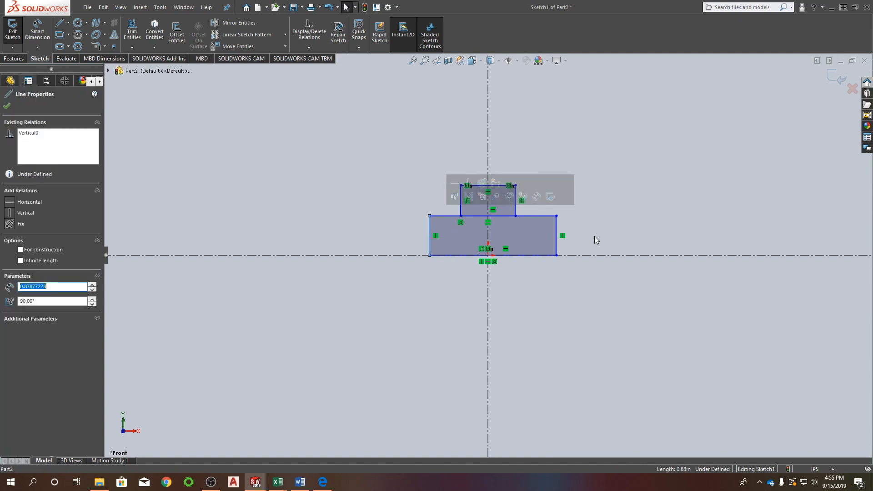
{"action": "left_click", "coordinate": [557, 228], "text": "ctrl"}
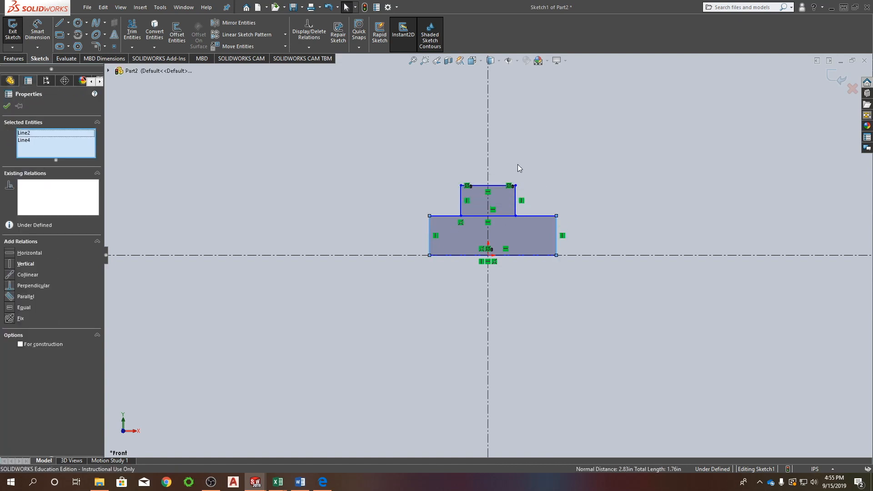
{"action": "left_click", "coordinate": [517, 167]}
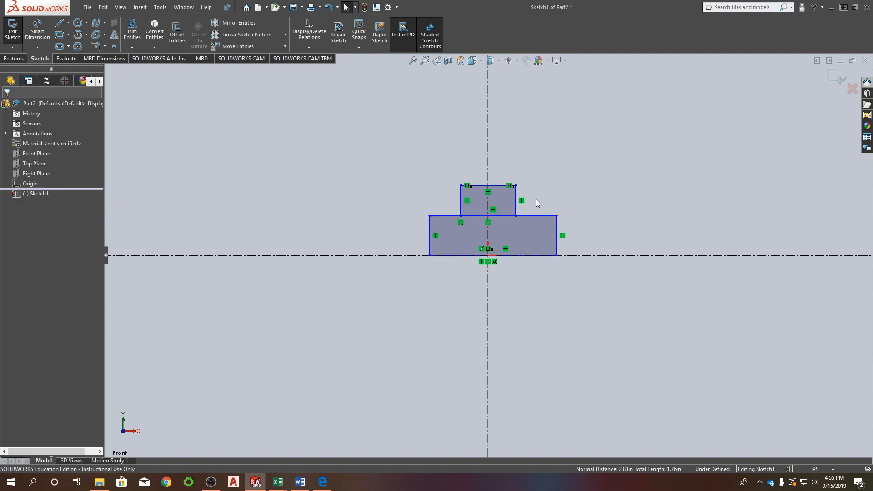
{"action": "left_click", "coordinate": [558, 221]}
{"action": "left_click", "coordinate": [536, 216]}
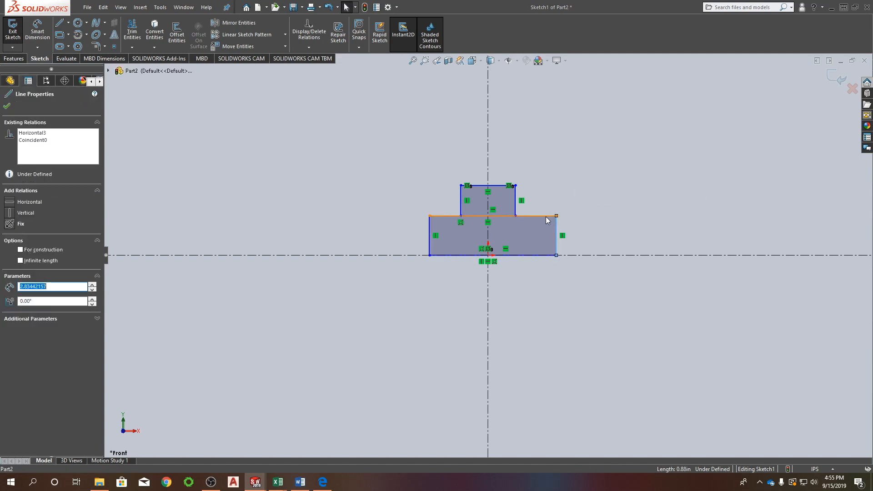
Make the lower rectangle's two vertical sides symmetric about the vertical centerline.
{"action": "left_click", "coordinate": [429, 227]}
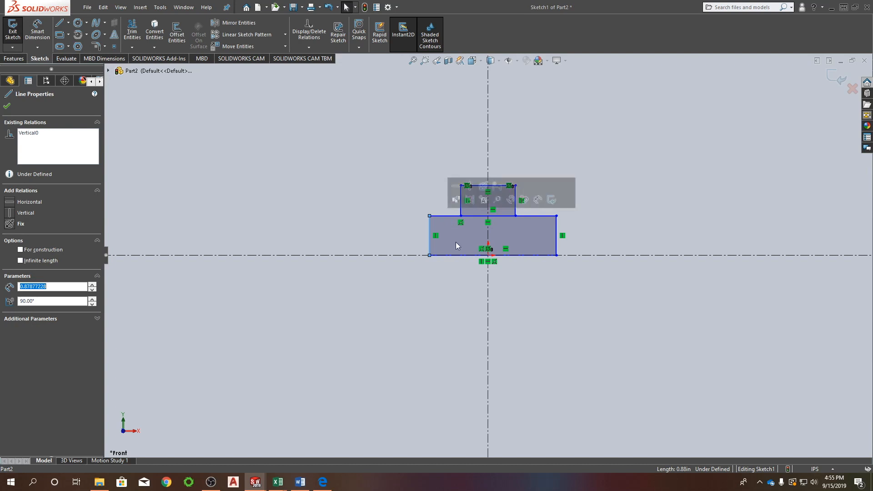
{"action": "left_click", "coordinate": [556, 223], "text": "ctrl"}
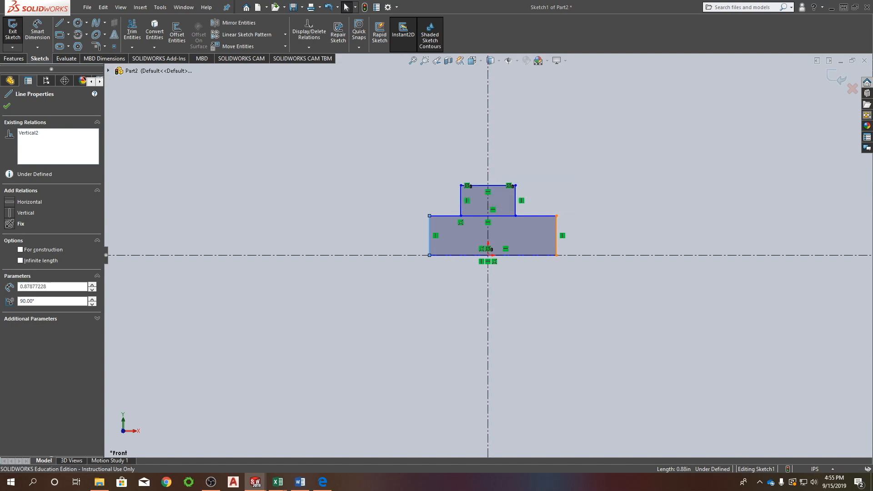
{"action": "left_click", "coordinate": [488, 117], "text": "ctrl"}
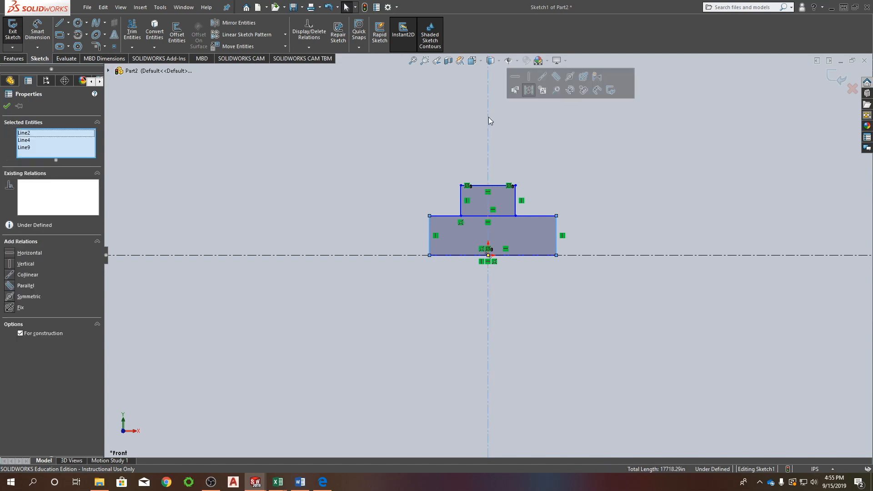
{"action": "left_click", "coordinate": [569, 77]}
{"action": "key", "text": "Escape"}
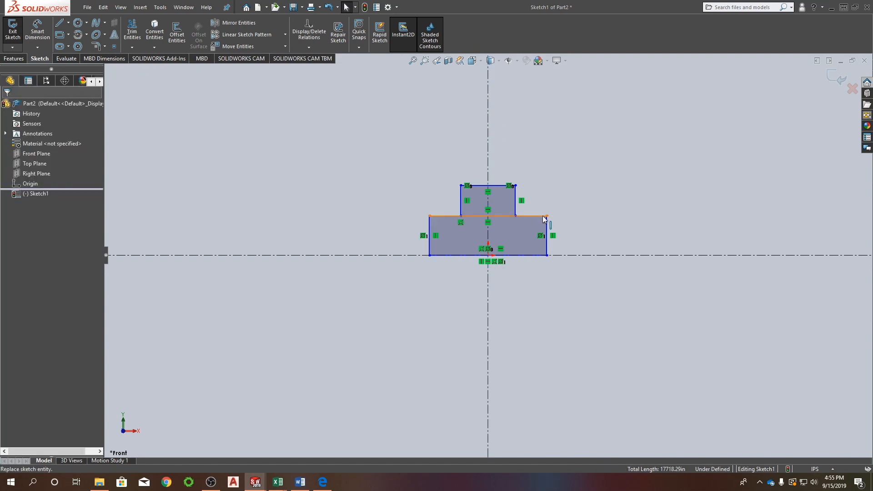
Widen the lower rectangle and lower it to about 0.72 in high, and trim away the shared edges between the two rectangles.
{"action": "left_click_drag", "start_coordinate": [547, 216], "coordinate": [586, 223]}
{"action": "right_click_drag", "start_coordinate": [580, 141], "coordinate": [560, 175]}
{"action": "mouse_move", "coordinate": [506, 206]}
{"action": "left_mouse_down"}
{"action": "mouse_move", "coordinate": [509, 228]}
{"action": "mouse_move", "coordinate": [478, 227]}
{"action": "left_mouse_up"}
{"action": "key", "text": "Escape"}
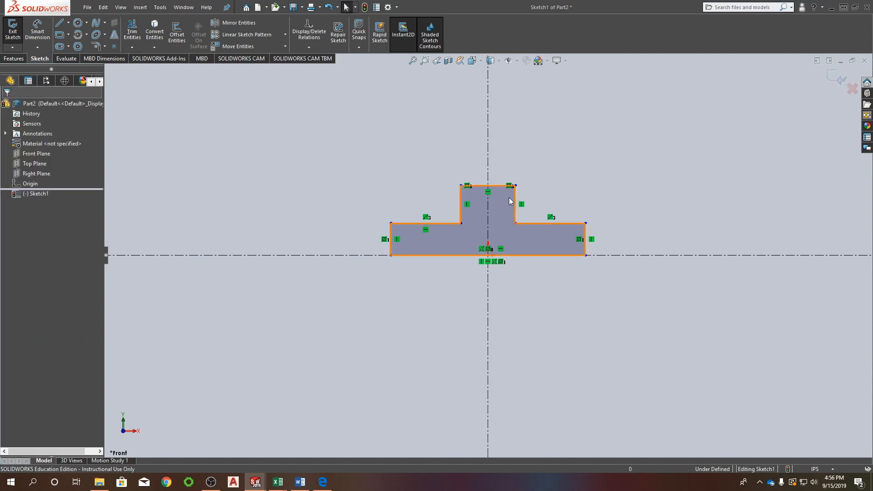
Dimension the height of the T-profile's base along its right vertical side, accepting the drawn size.
{"action": "right_click_drag", "start_coordinate": [634, 163], "coordinate": [634, 132]}
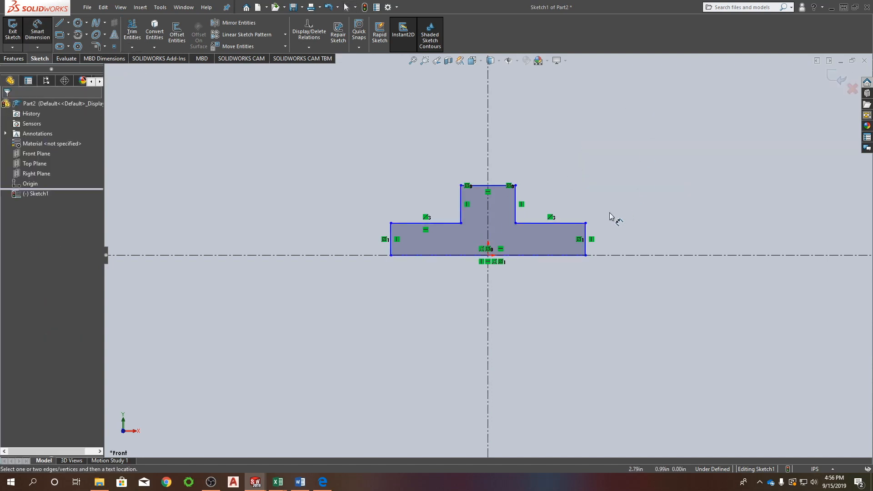
{"action": "left_click", "coordinate": [586, 233]}
{"action": "left_click", "coordinate": [621, 241]}
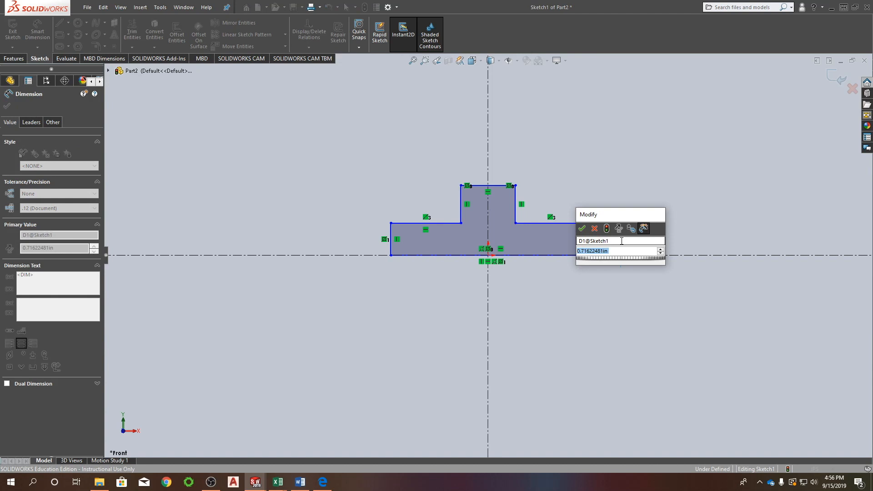
{"action": "left_click", "coordinate": [581, 228]}
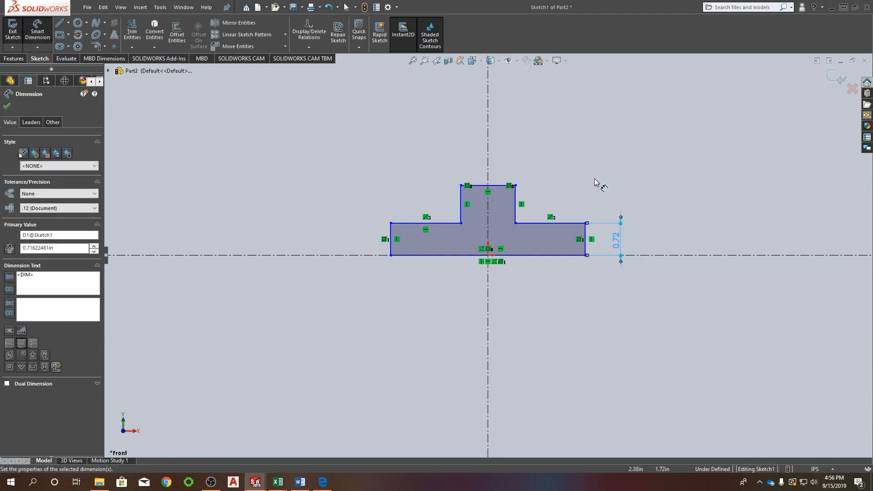
{"action": "key", "text": "Escape"}
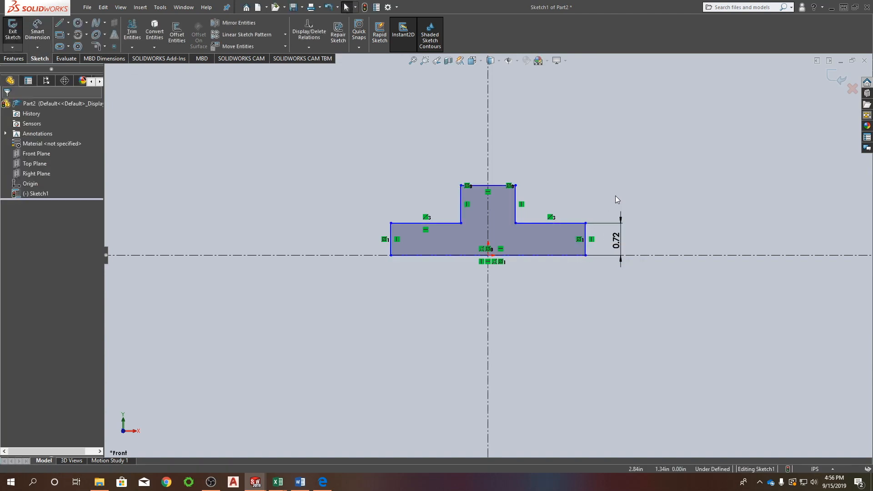
Set the document's unit system to MMGS (millimeter, gram, second).
{"action": "left_click", "coordinate": [389, 8]}
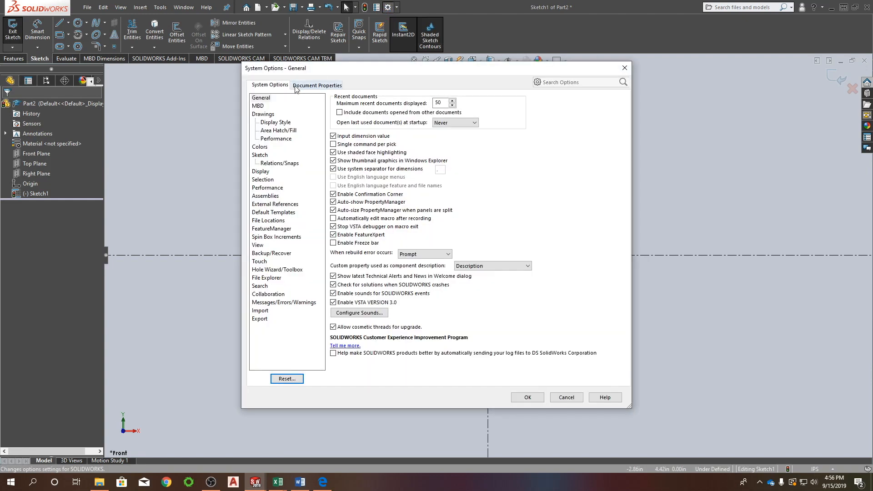
{"action": "left_click", "coordinate": [317, 86]}
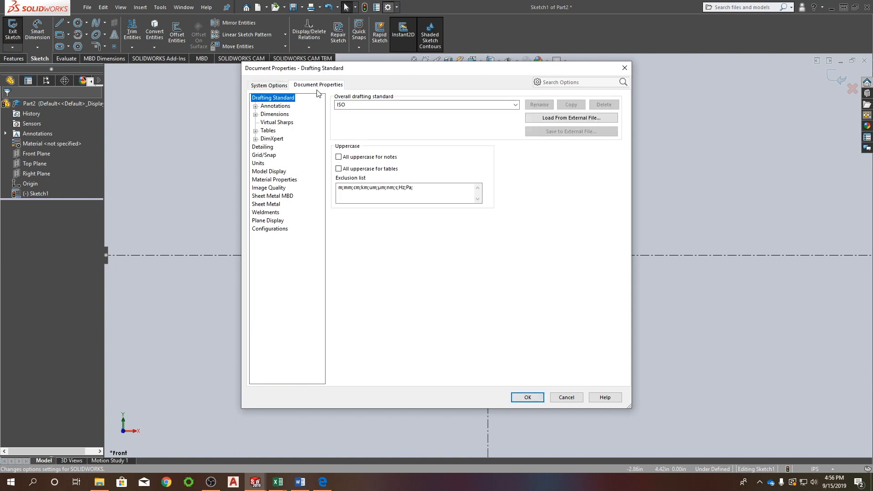
{"action": "left_click", "coordinate": [258, 163]}
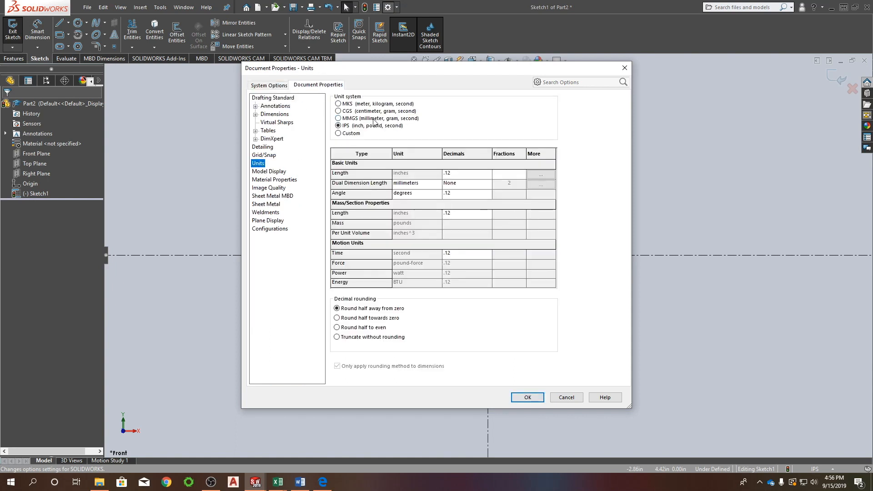
{"action": "left_click", "coordinate": [354, 120]}
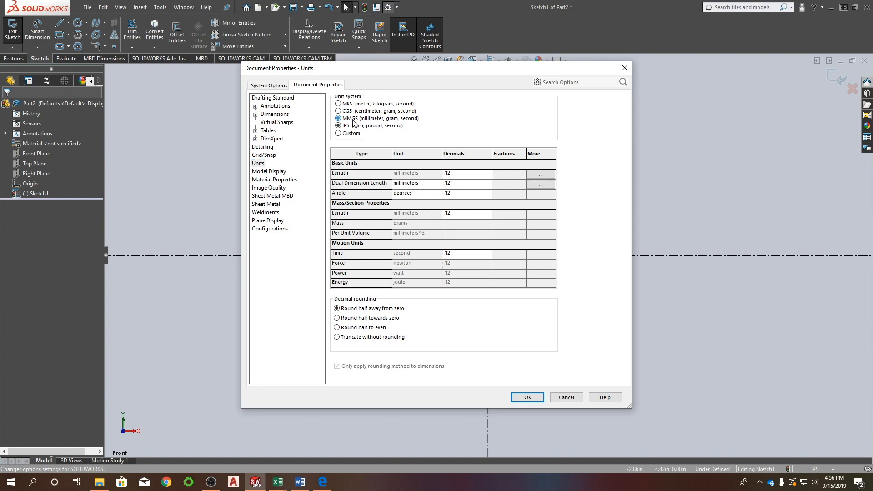
{"action": "left_click", "coordinate": [527, 398]}
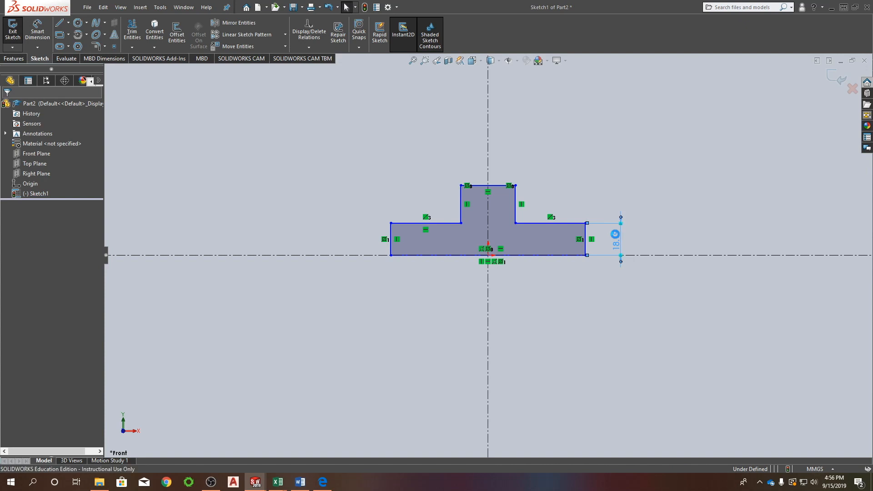
Set the height dimension of the T-profile's base to 14 mm.
{"action": "double_click", "coordinate": [616, 238]}
{"action": "type", "text": "14"}
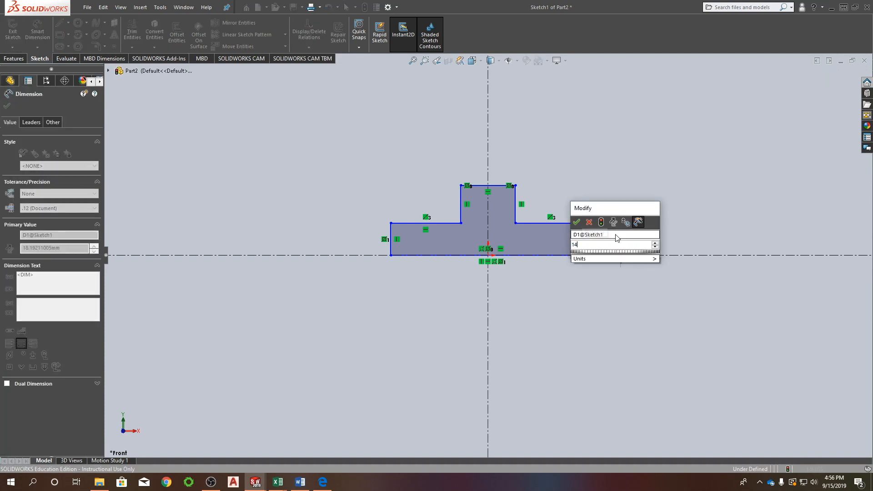
{"action": "key", "text": "Return"}
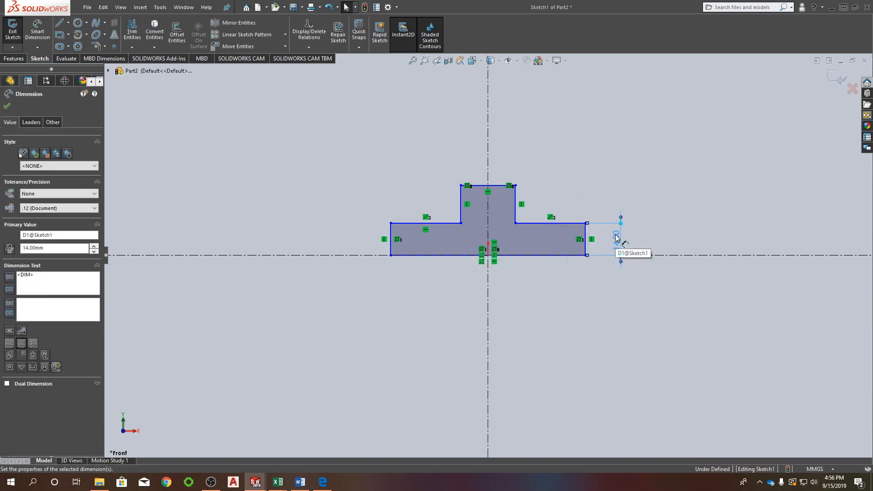
Dimension the bottom edge of the T-profile's base to a width of 106 mm.
{"action": "left_click", "coordinate": [563, 256]}
{"action": "right_click_drag", "start_coordinate": [544, 327], "coordinate": [545, 284]}
{"action": "left_click", "coordinate": [552, 256]}
{"action": "left_click", "coordinate": [542, 297]}
{"action": "type", "text": "106"}
{"action": "key", "text": "Return"}
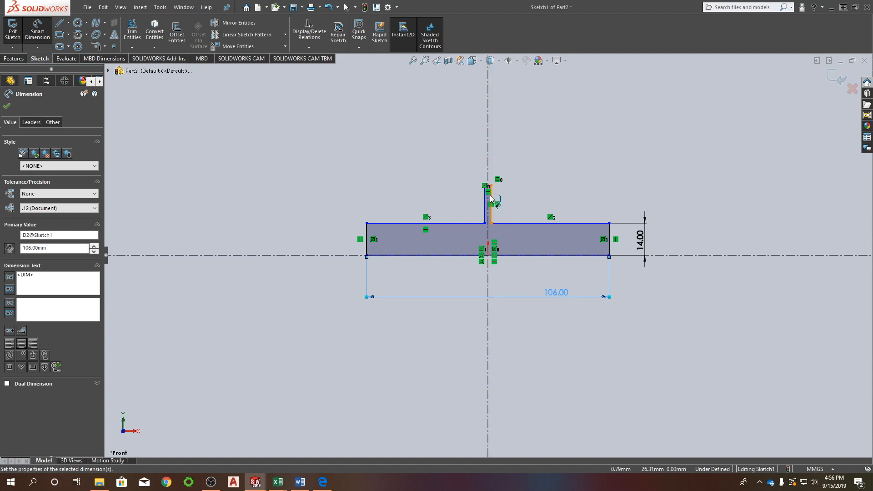
Dimension the top edge of the T-profile's upper section to a width of 54 mm.
{"action": "scroll", "coordinate": [500, 187], "scroll_direction": "down", "scroll_amount": 5}
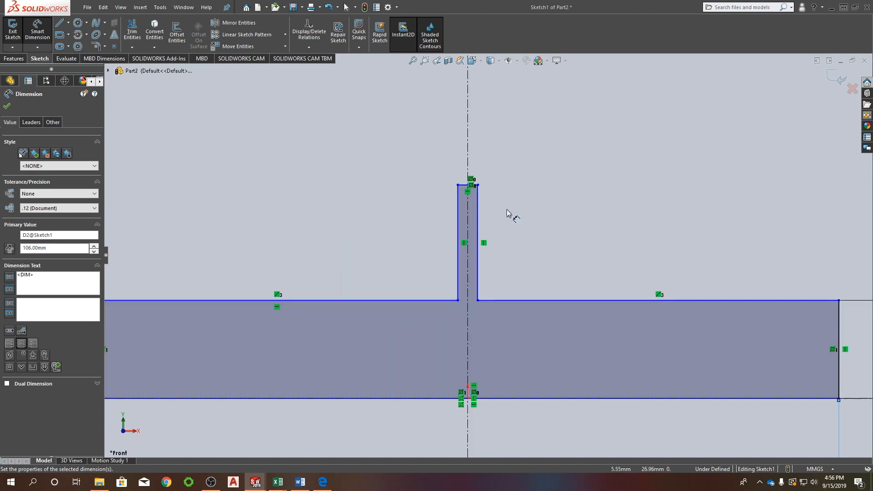
{"action": "left_click", "coordinate": [463, 186]}
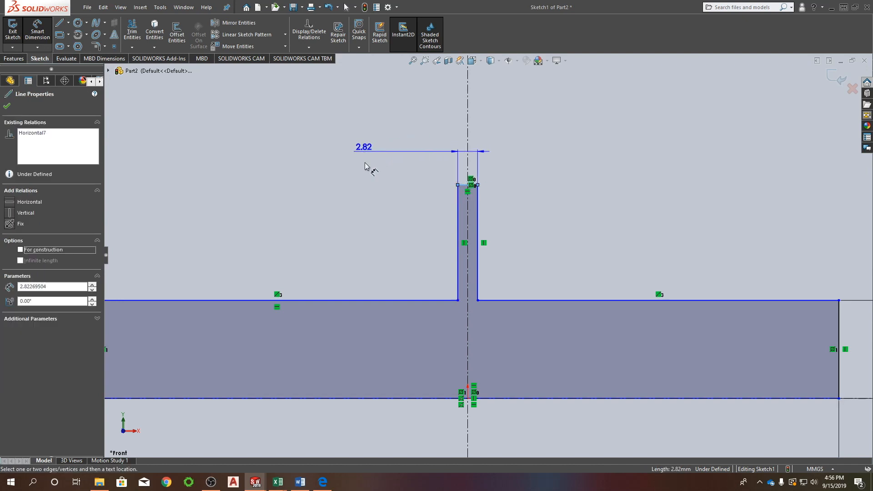
{"action": "left_click", "coordinate": [377, 140]}
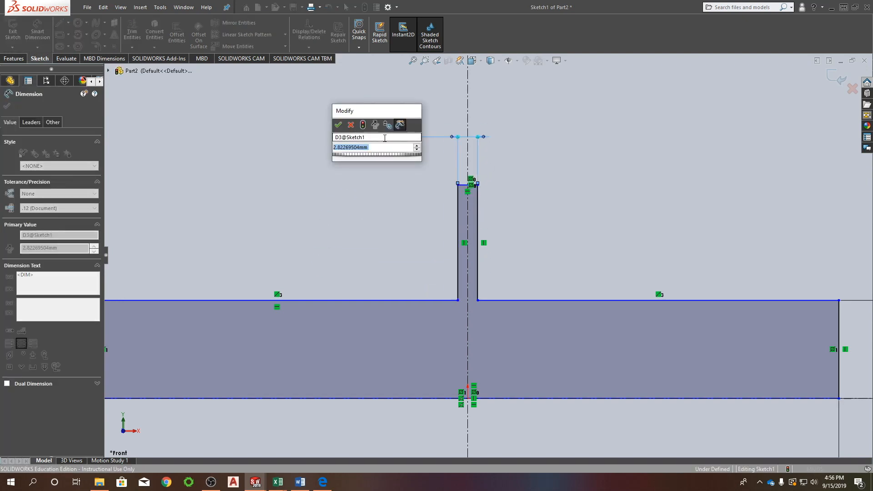
{"action": "type", "text": "54"}
{"action": "key", "text": "Return"}
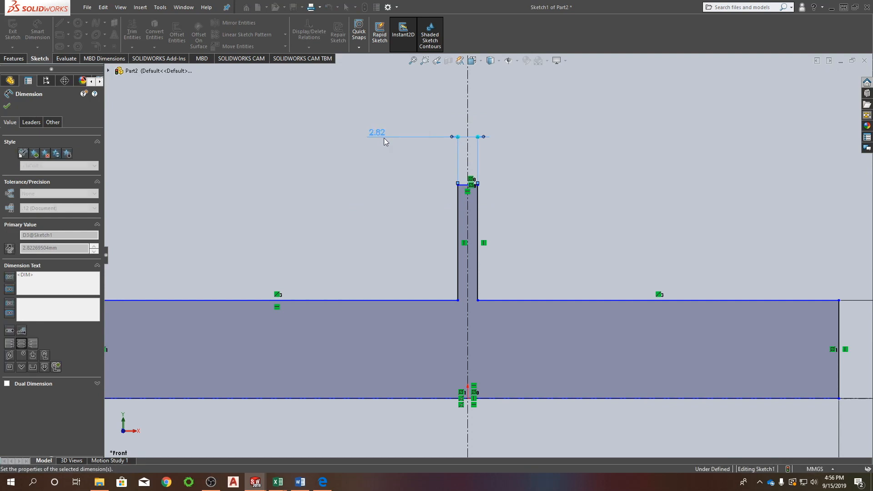
Dimension the left vertical side of the T-profile's upper section to 21 mm and finish dimensioning.
{"action": "scroll", "coordinate": [444, 208], "scroll_direction": "down", "scroll_amount": 2}
{"action": "scroll", "coordinate": [420, 220], "scroll_direction": "up", "scroll_amount": 6}
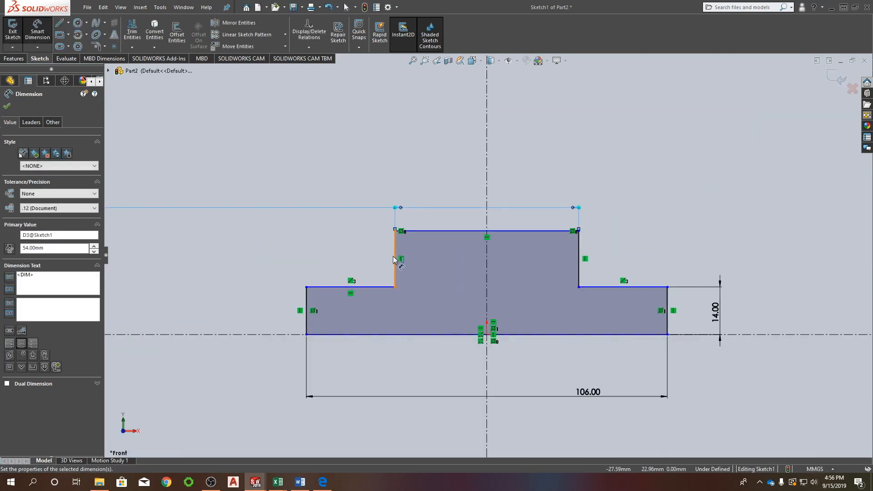
{"action": "left_click", "coordinate": [393, 255]}
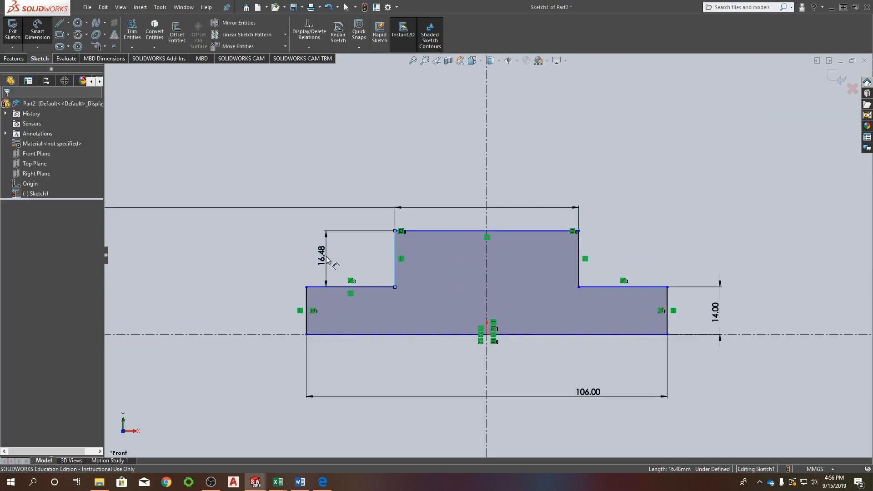
{"action": "left_click", "coordinate": [324, 256]}
{"action": "type", "text": "21"}
{"action": "key", "text": "Return"}
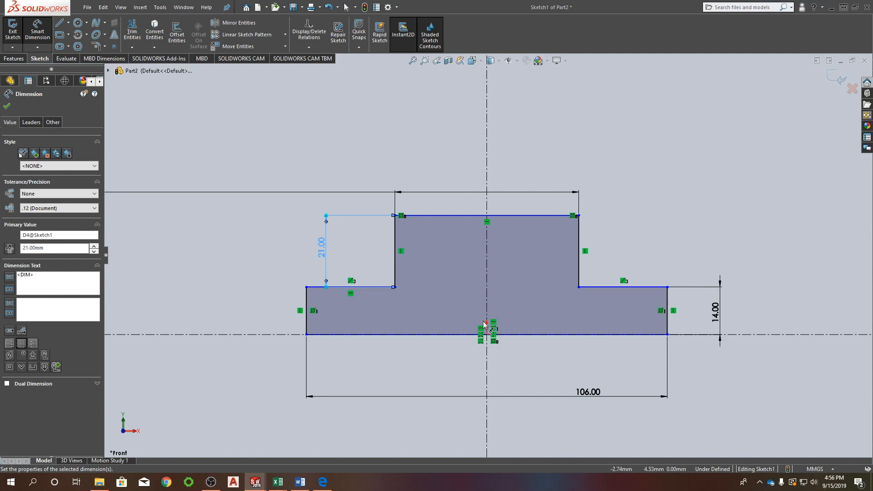
{"action": "key", "text": "Escape"}
Move the profile up off the horizontal centerline by its upper-left corner, to about 82.7 mm above the origin, to test its vertical freedom.
{"action": "scroll", "coordinate": [444, 284], "scroll_direction": "up", "scroll_amount": 2}
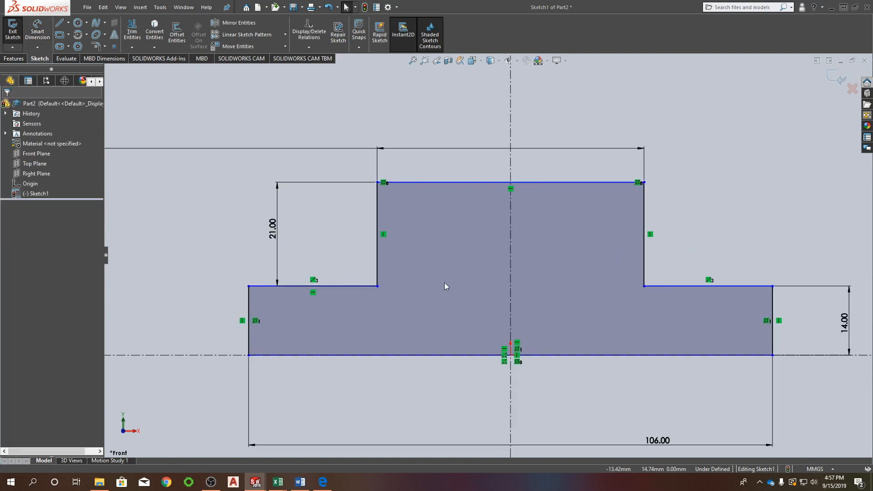
{"action": "scroll", "coordinate": [443, 281], "scroll_direction": "down", "scroll_amount": 6}
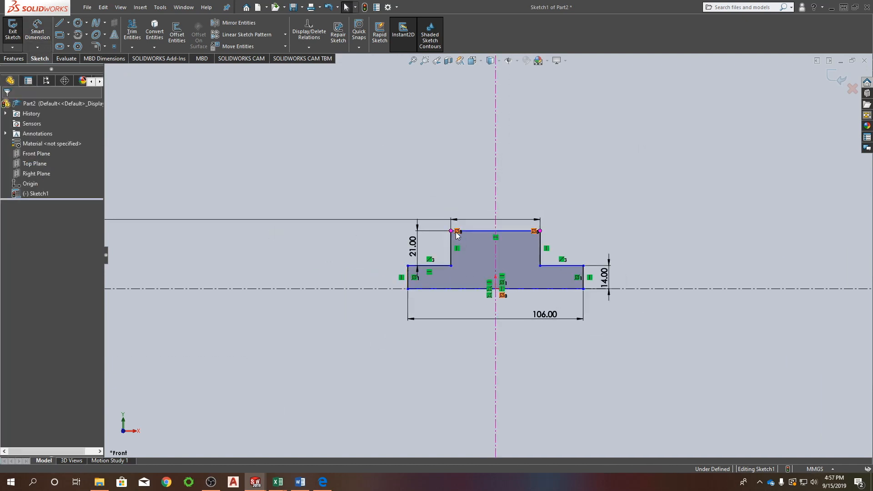
{"action": "mouse_move", "coordinate": [451, 232]}
{"action": "left_mouse_down"}
{"action": "mouse_move", "coordinate": [454, 202]}
{"action": "mouse_move", "coordinate": [478, 153]}
{"action": "left_mouse_up"}
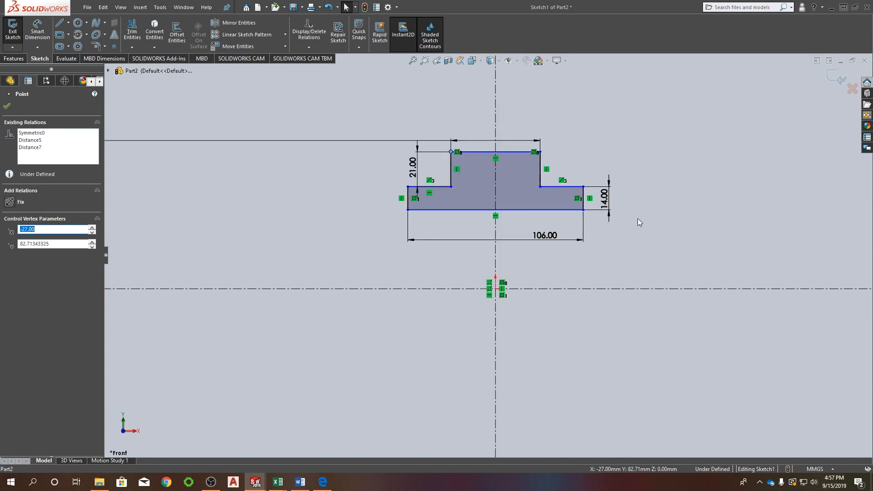
{"action": "left_click", "coordinate": [553, 218]}
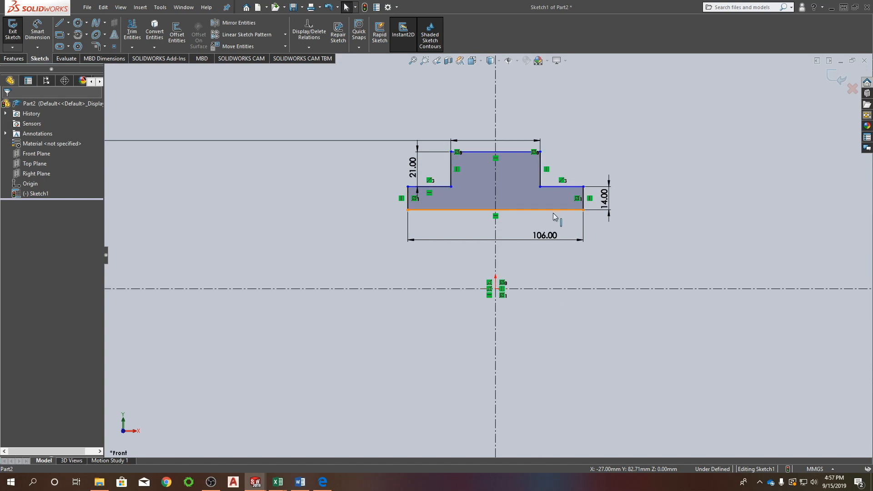
Make the T-profile's bottom edge collinear with the horizontal centerline and check that its upper-right corner is locked.
{"action": "left_click", "coordinate": [530, 209]}
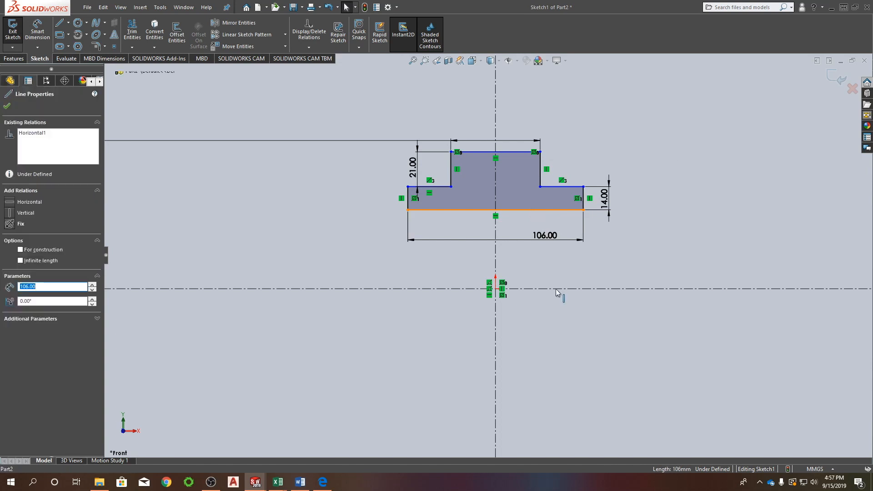
{"action": "left_click", "coordinate": [553, 288], "text": "ctrl"}
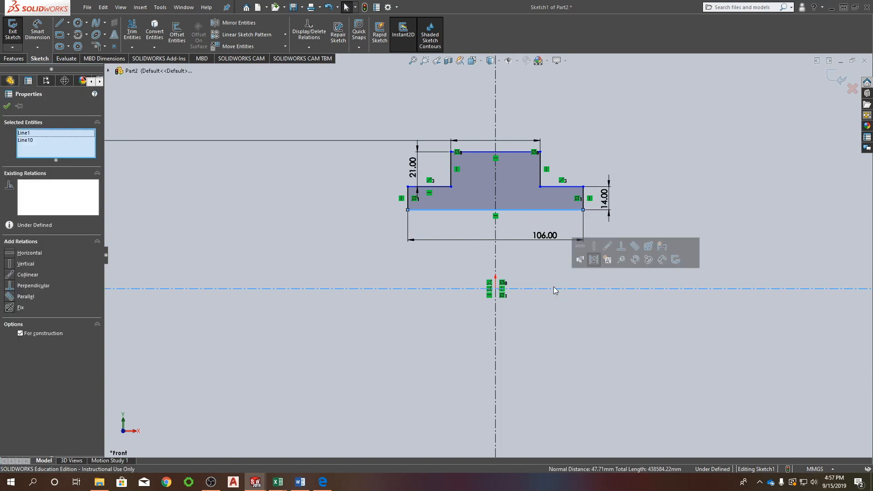
{"action": "left_click", "coordinate": [609, 251]}
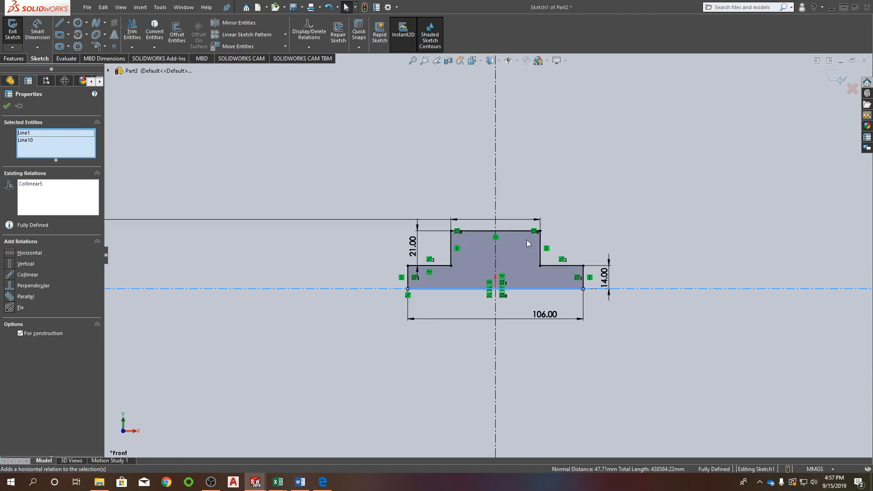
{"action": "key", "text": "Escape"}
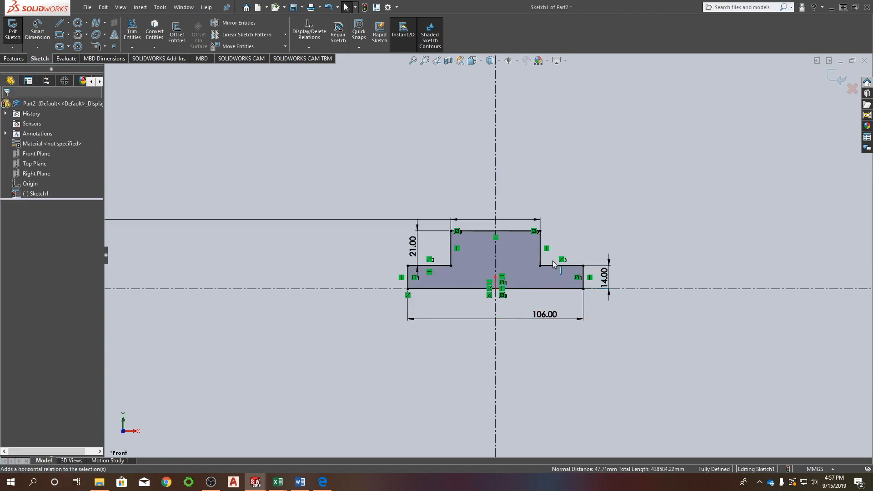
{"action": "left_click", "coordinate": [541, 232]}
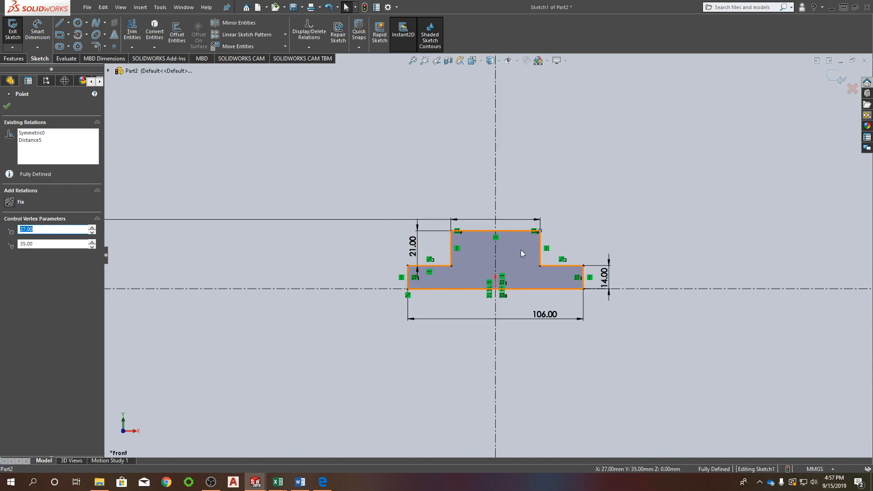
Sketch a construction circle of about 15.8 mm radius centered on the midpoint of the profile's top edge.
{"action": "scroll", "coordinate": [486, 256], "scroll_direction": "up", "scroll_amount": 1}
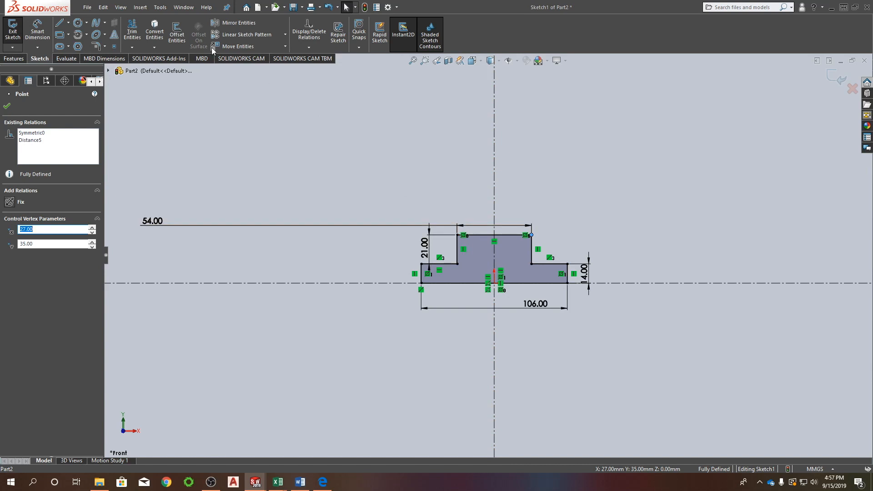
{"action": "left_click", "coordinate": [80, 25]}
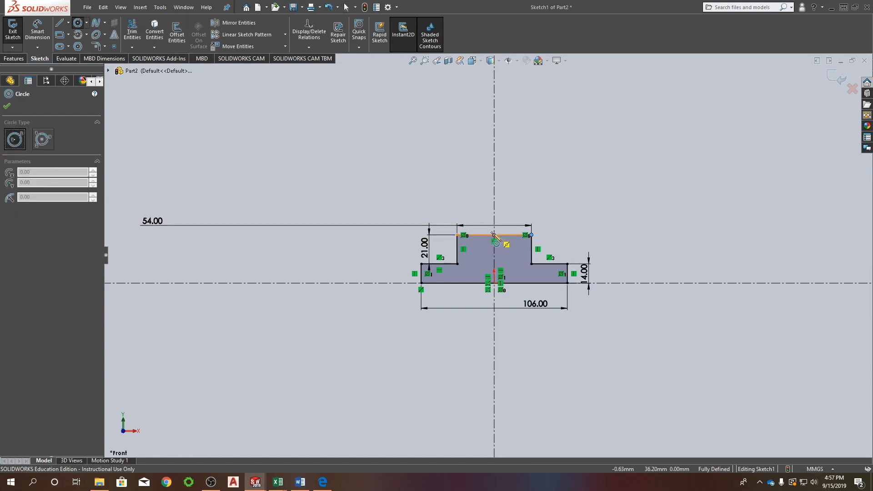
{"action": "left_click", "coordinate": [494, 235]}
{"action": "left_click", "coordinate": [488, 214]}
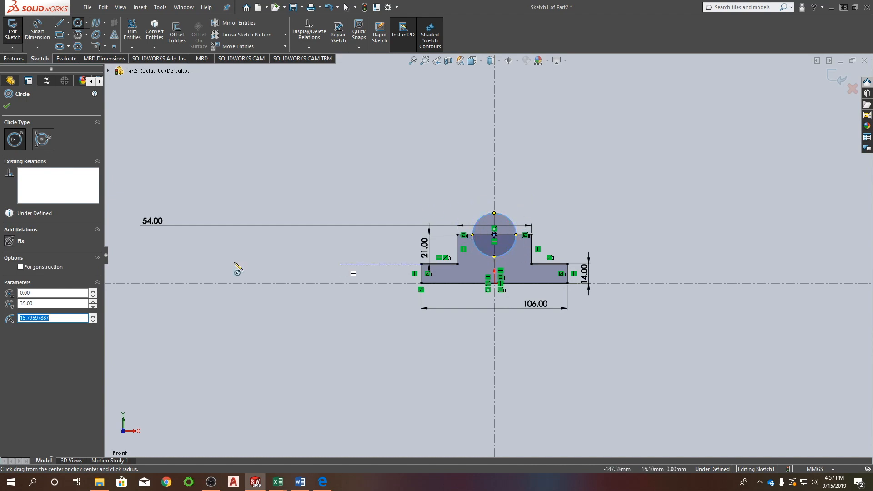
{"action": "left_click", "coordinate": [21, 267]}
{"action": "left_click", "coordinate": [5, 108]}
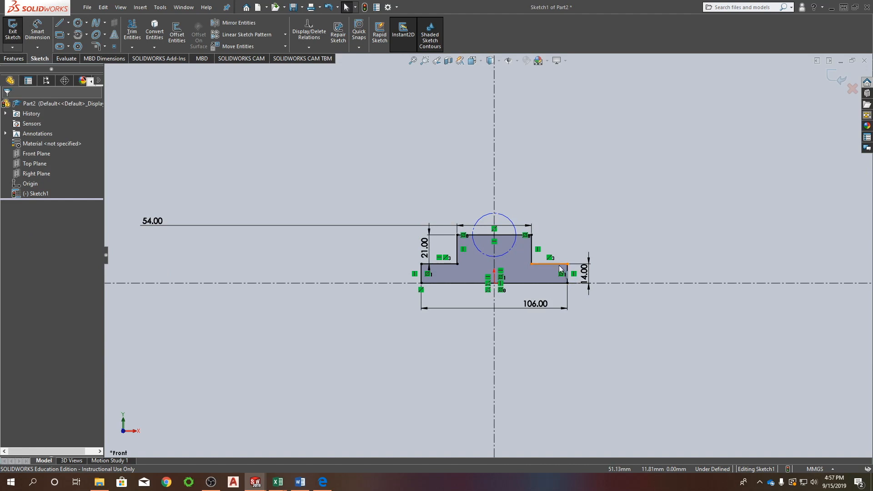
Sketch a three-line trapezoidal notch down from the top edge around the circle, with a horizontal bottom and a right side about 20 mm long.
{"action": "scroll", "coordinate": [549, 215], "scroll_direction": "up", "scroll_amount": 2}
{"action": "scroll", "coordinate": [555, 200], "scroll_direction": "down", "scroll_amount": 3}
{"action": "scroll", "coordinate": [465, 289], "scroll_direction": "down", "scroll_amount": 3}
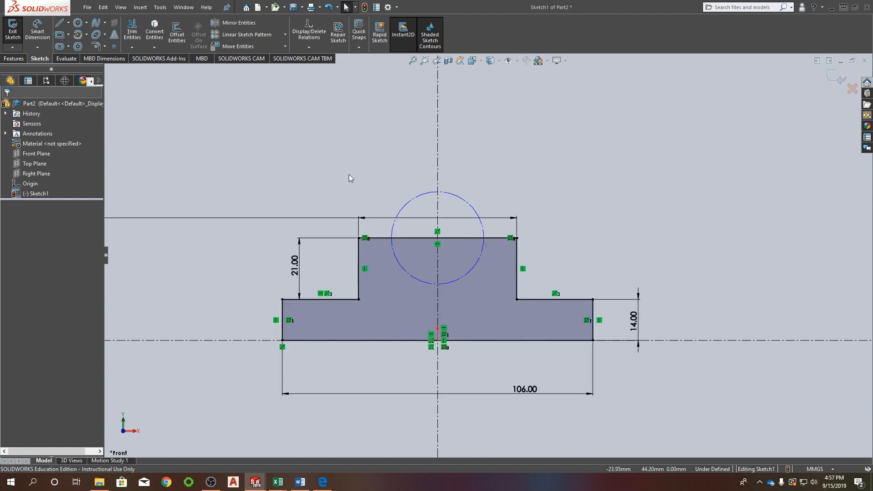
{"action": "right_click_drag", "start_coordinate": [532, 126], "coordinate": [511, 127]}
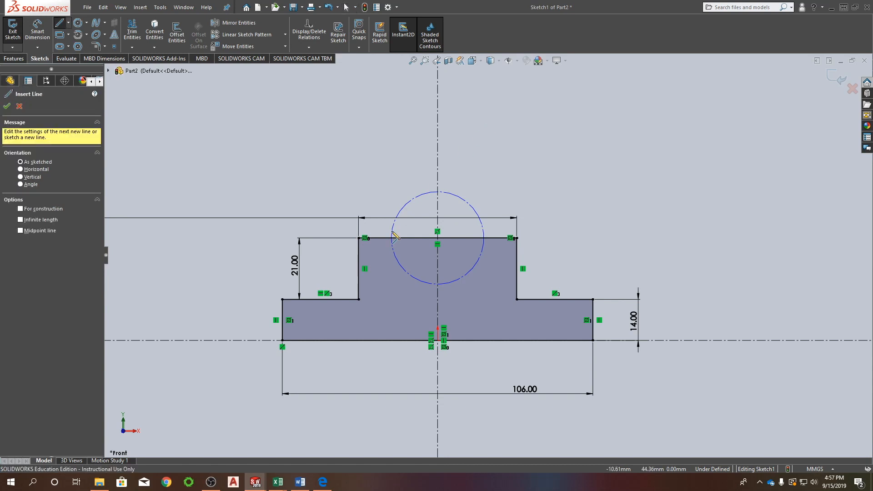
{"action": "left_click", "coordinate": [375, 238]}
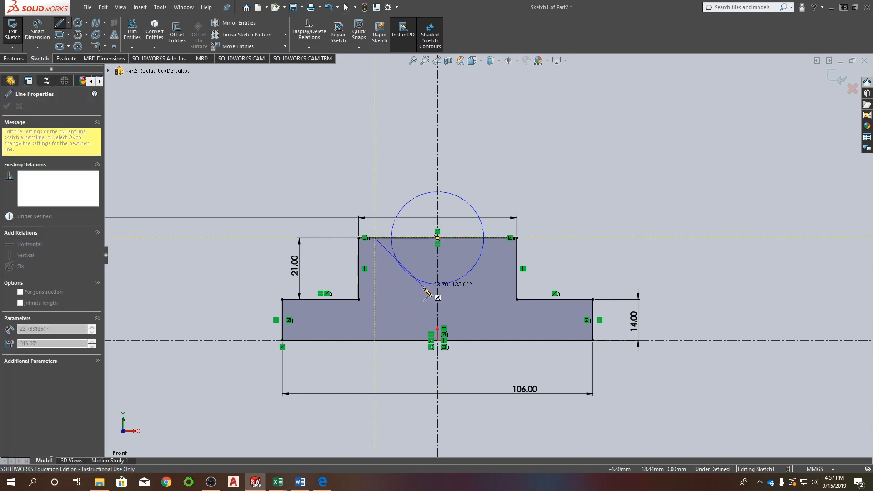
{"action": "left_click", "coordinate": [405, 292]}
{"action": "left_click", "coordinate": [475, 291]}
{"action": "left_click", "coordinate": [498, 238]}
{"action": "key", "text": "Escape"}
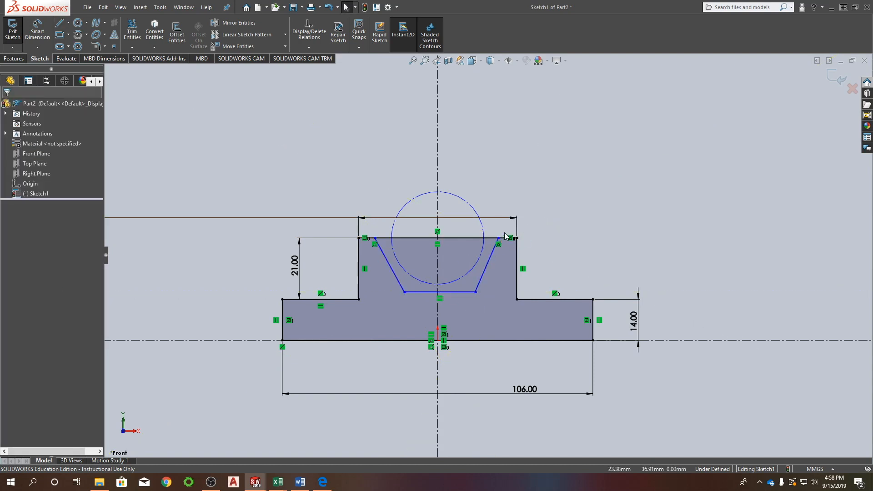
{"action": "left_click", "coordinate": [395, 271]}
{"action": "left_click", "coordinate": [403, 270], "text": "ctrl"}
{"action": "left_click", "coordinate": [430, 291], "text": "ctrl"}
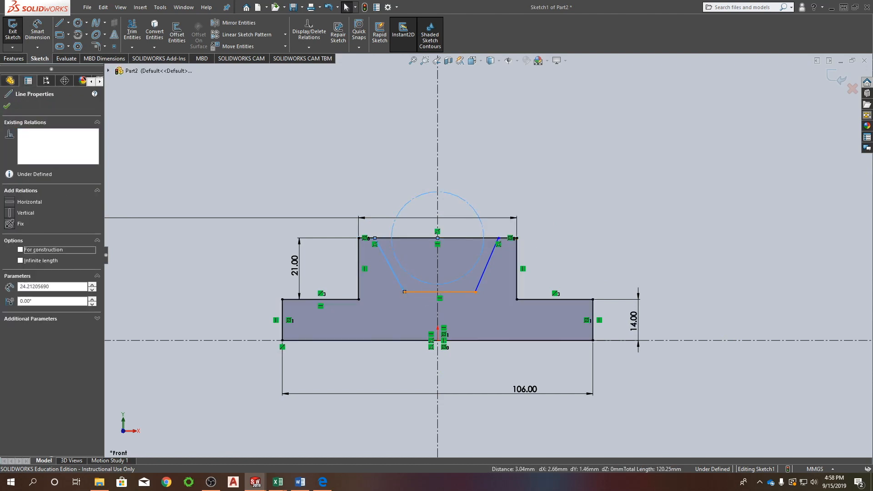
{"action": "left_click", "coordinate": [483, 275], "text": "ctrl"}
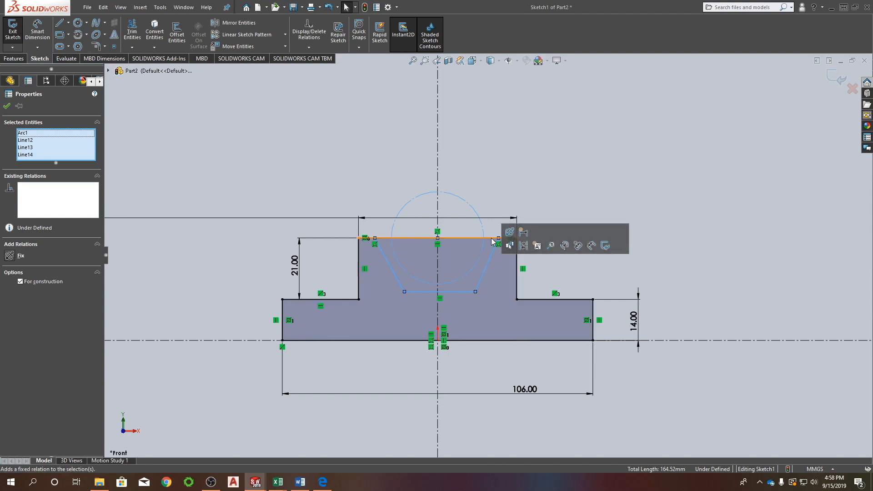
{"action": "key", "text": "Escape"}
Make the construction circle tangent to the notch's bottom line, its right slanted side and its left slanted side.
{"action": "left_click", "coordinate": [468, 272]}
{"action": "left_click", "coordinate": [453, 293], "text": "ctrl"}
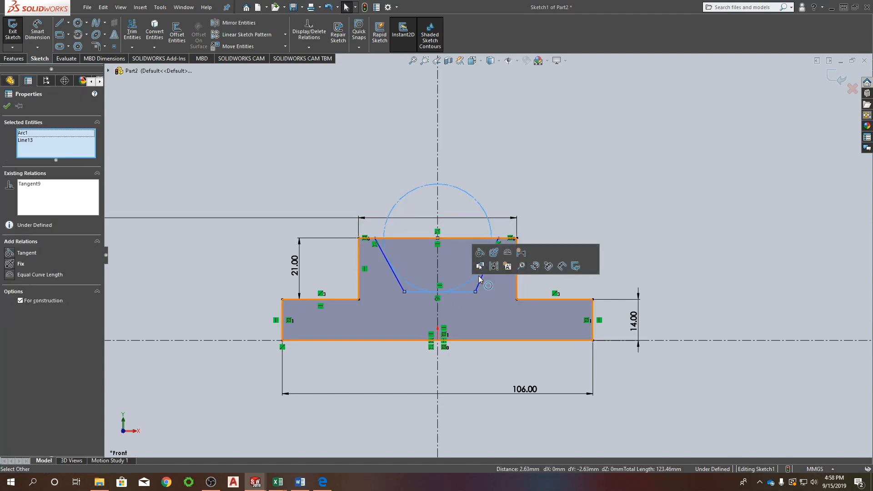
{"action": "left_click", "coordinate": [481, 254]}
{"action": "left_click", "coordinate": [477, 274]}
{"action": "left_click", "coordinate": [481, 281]}
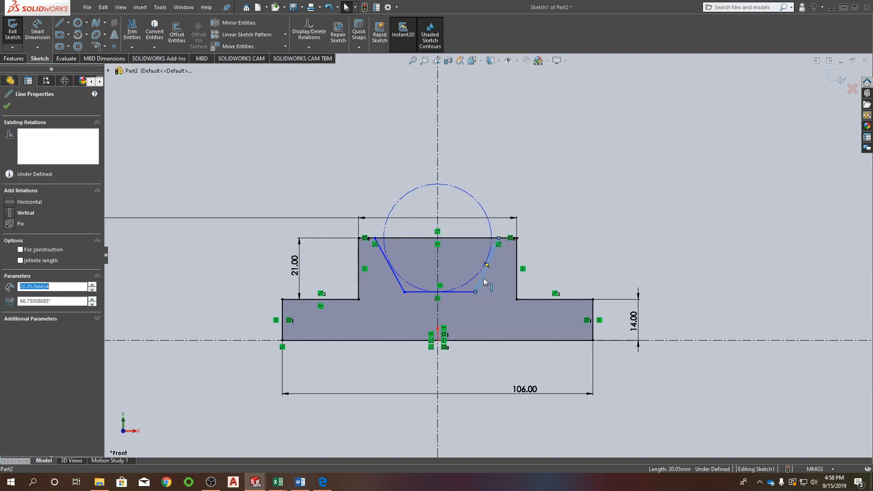
{"action": "left_click", "coordinate": [481, 269], "text": "ctrl"}
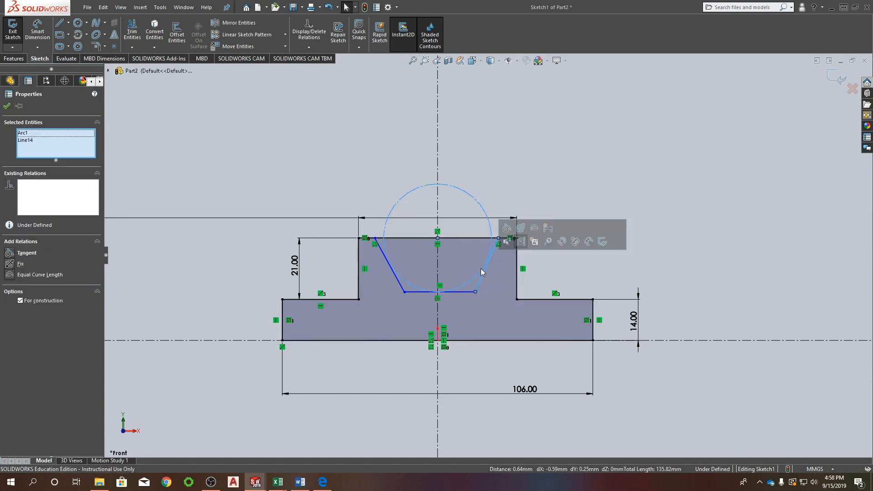
{"action": "left_click", "coordinate": [503, 231]}
{"action": "key", "text": "Escape"}
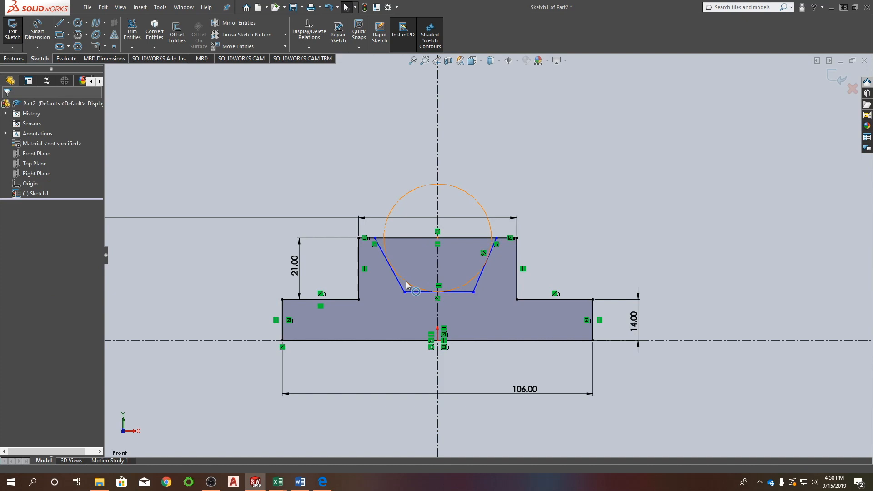
{"action": "left_click", "coordinate": [406, 280]}
{"action": "left_click", "coordinate": [401, 285], "text": "ctrl"}
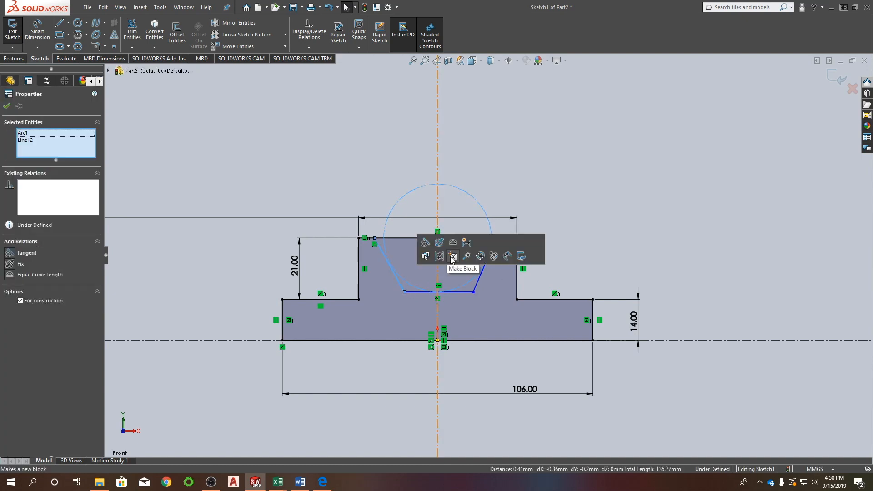
{"action": "left_click", "coordinate": [425, 242]}
Try reshaping the notch by moving the ends of its left slanted side, and undo the moves.
{"action": "left_click_drag", "start_coordinate": [375, 238], "coordinate": [390, 286]}
{"action": "key", "text": "ctrl+z"}
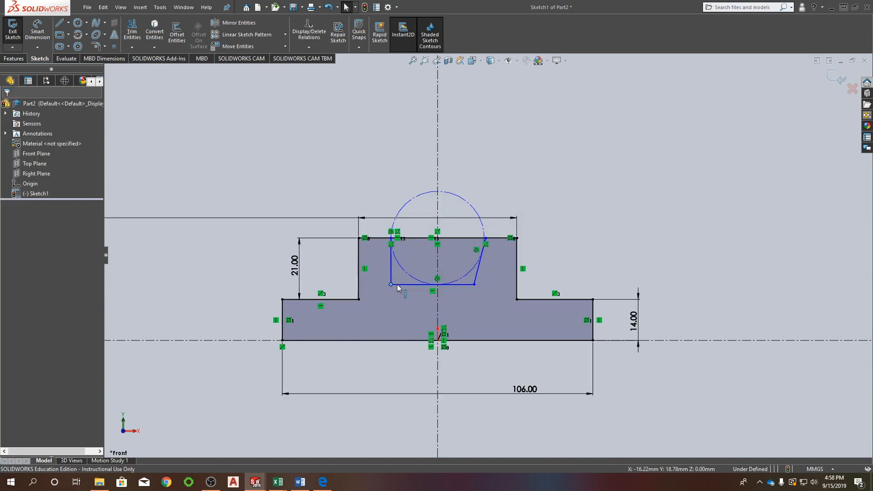
{"action": "key", "text": "ctrl+z"}
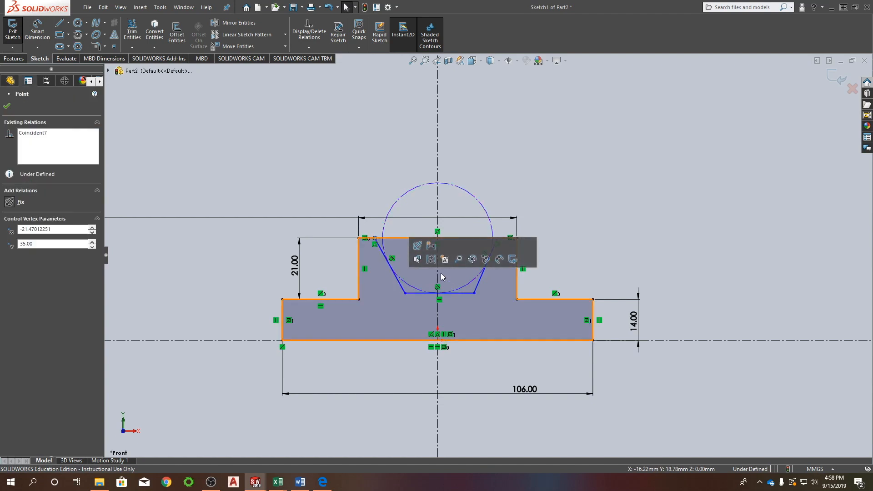
Move the upper end of the notch's left side onto the circle and delete the coincident relation between that point and the circle.
{"action": "mouse_move", "coordinate": [375, 237]}
{"action": "left_mouse_down"}
{"action": "mouse_move", "coordinate": [396, 241]}
{"action": "mouse_move", "coordinate": [382, 246]}
{"action": "left_mouse_up"}
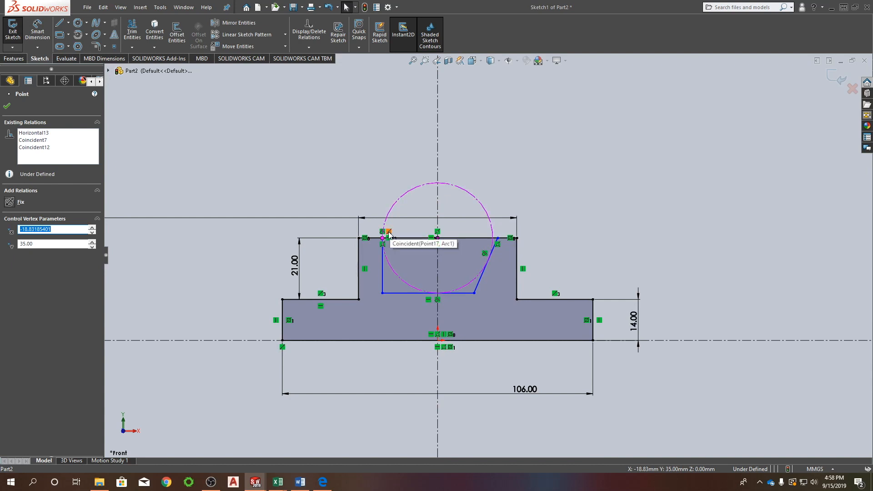
{"action": "scroll", "coordinate": [389, 245], "scroll_direction": "down", "scroll_amount": 1}
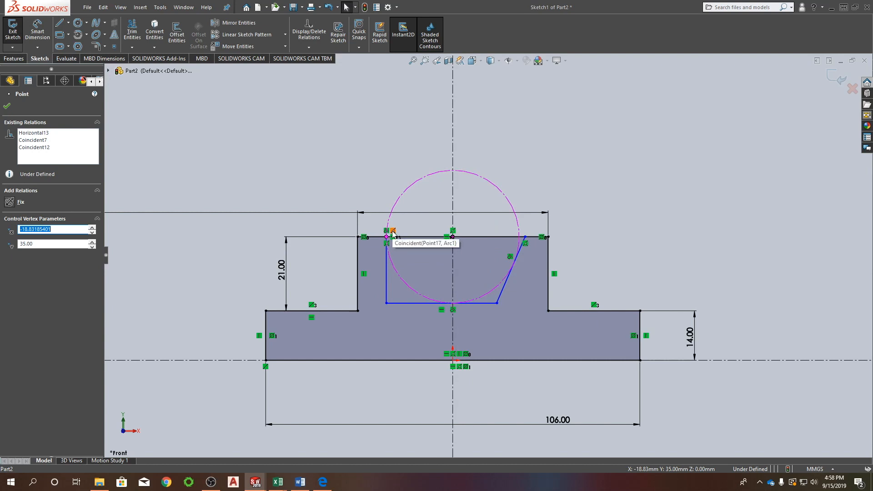
{"action": "left_click", "coordinate": [394, 233]}
{"action": "key", "text": "Escape"}
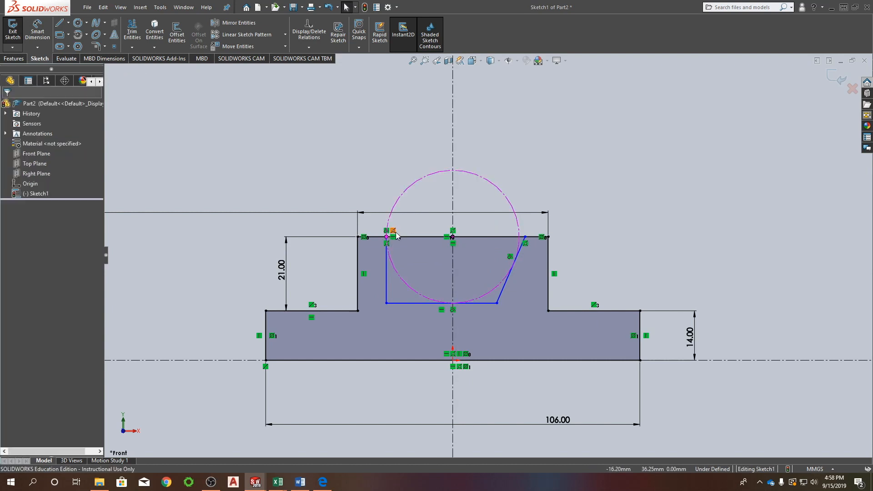
{"action": "left_click", "coordinate": [394, 234]}
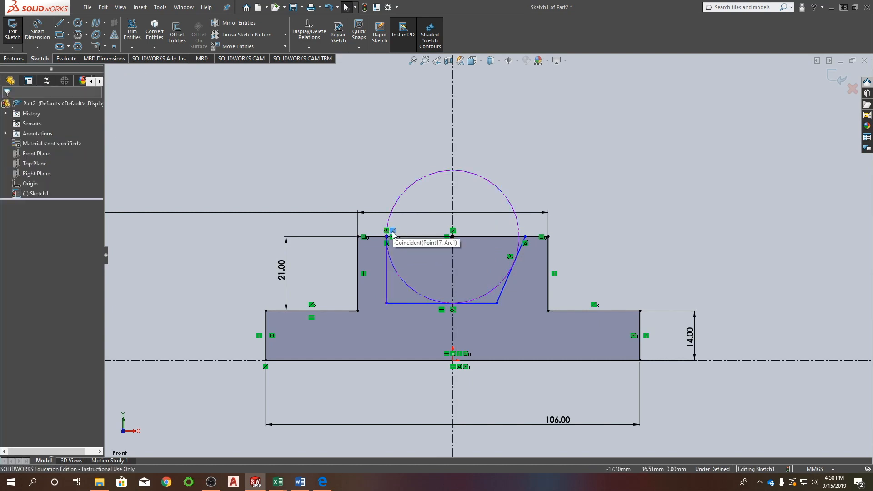
{"action": "key", "text": "Delete"}
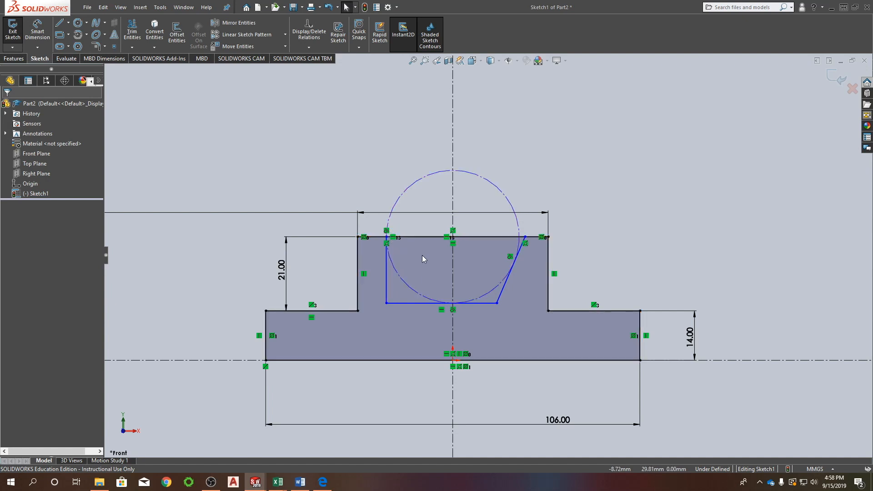
Try moving the notch's left side out to the profile's upper-left corner, and undo back to the tangent trapezoid.
{"action": "left_click_drag", "start_coordinate": [387, 244], "coordinate": [358, 238]}
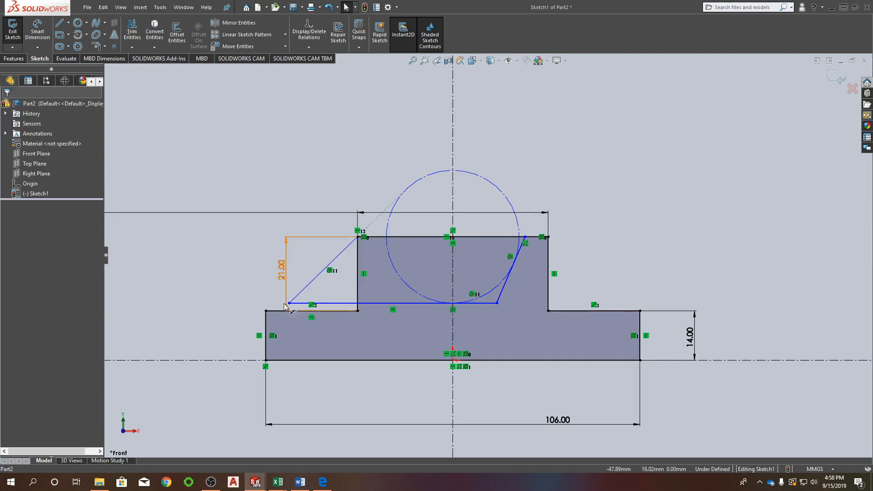
{"action": "left_click_drag", "start_coordinate": [289, 304], "coordinate": [325, 304]}
{"action": "left_click_drag", "start_coordinate": [391, 310], "coordinate": [294, 292]}
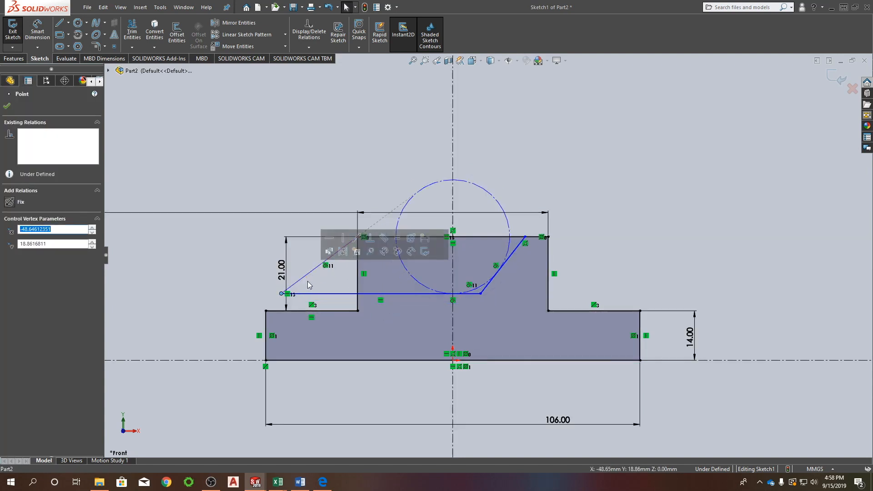
{"action": "key", "text": "ctrl+z"}
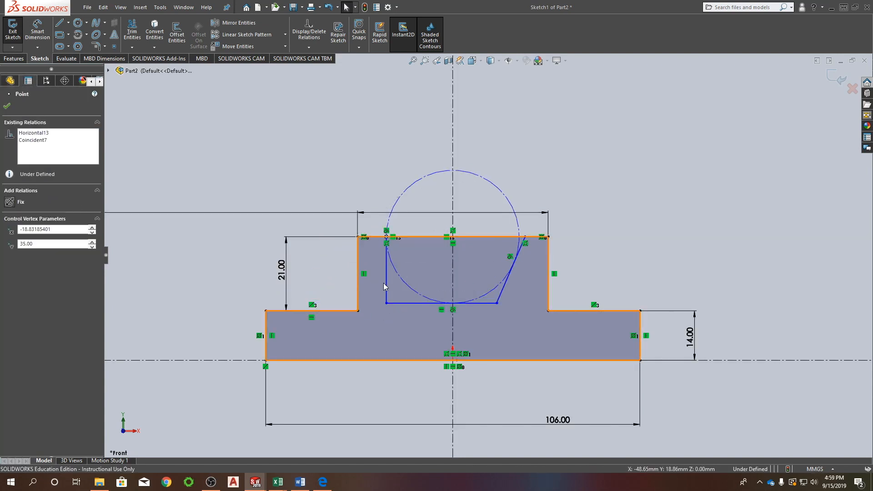
{"action": "key", "text": "ctrl+z"}
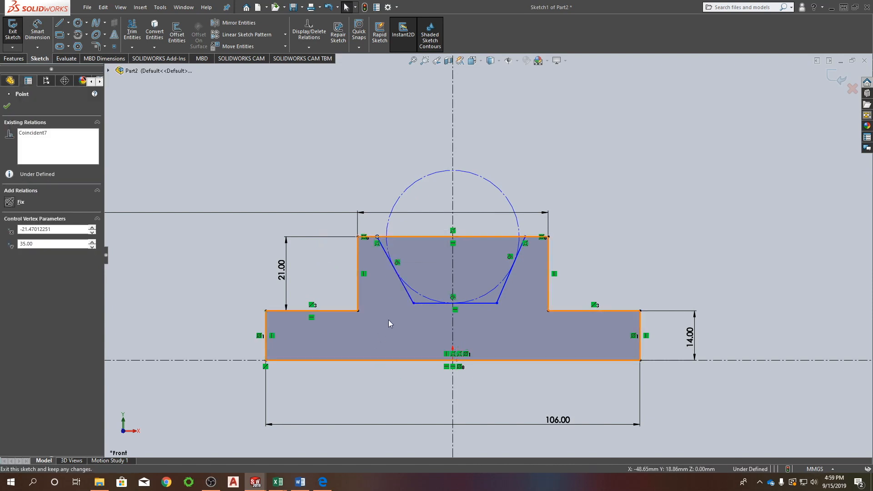
{"action": "key", "text": "Escape"}
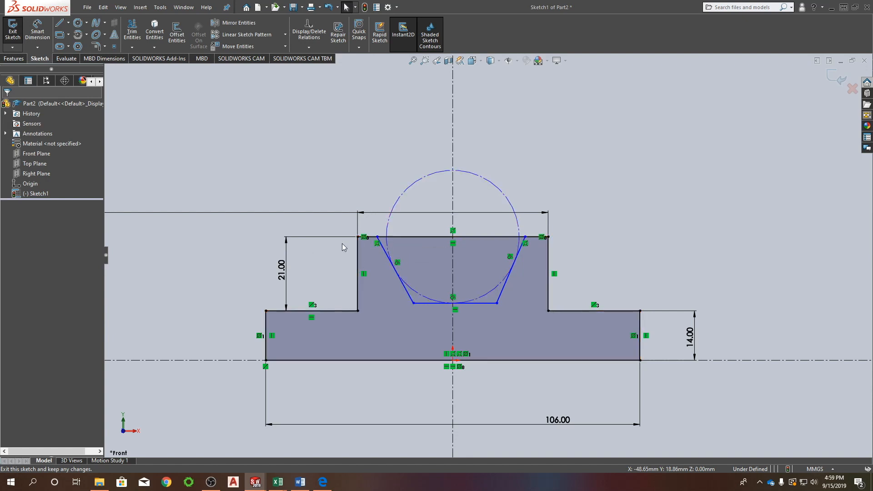
Make the notch's two bottom corners symmetric about the vertical centerline.
{"action": "left_click", "coordinate": [413, 303]}
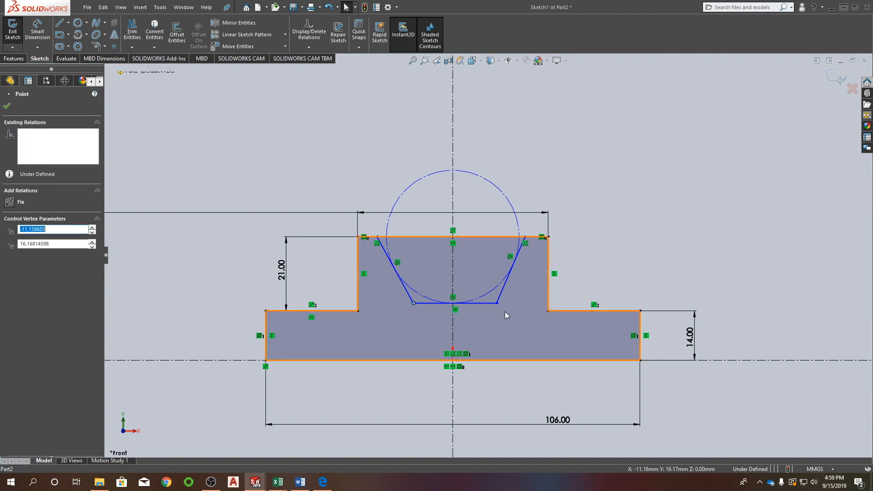
{"action": "left_click", "coordinate": [497, 302], "text": "ctrl"}
{"action": "left_click", "coordinate": [452, 270], "text": "ctrl"}
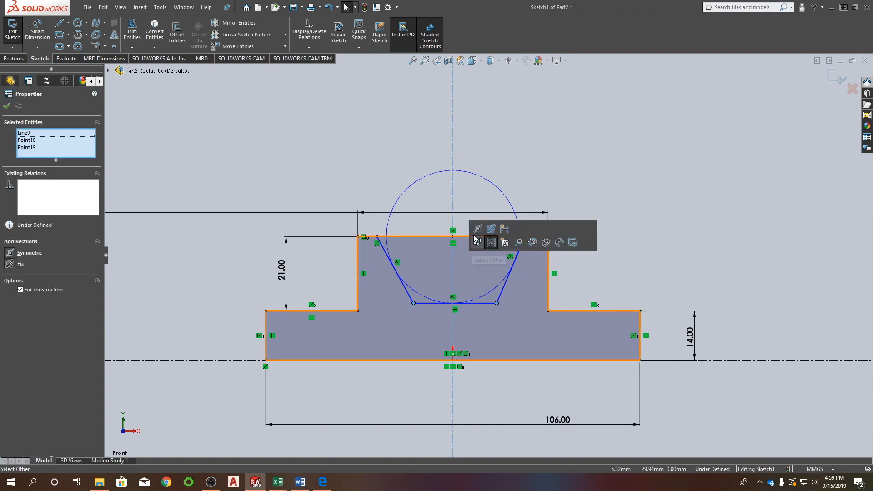
{"action": "left_click", "coordinate": [475, 232]}
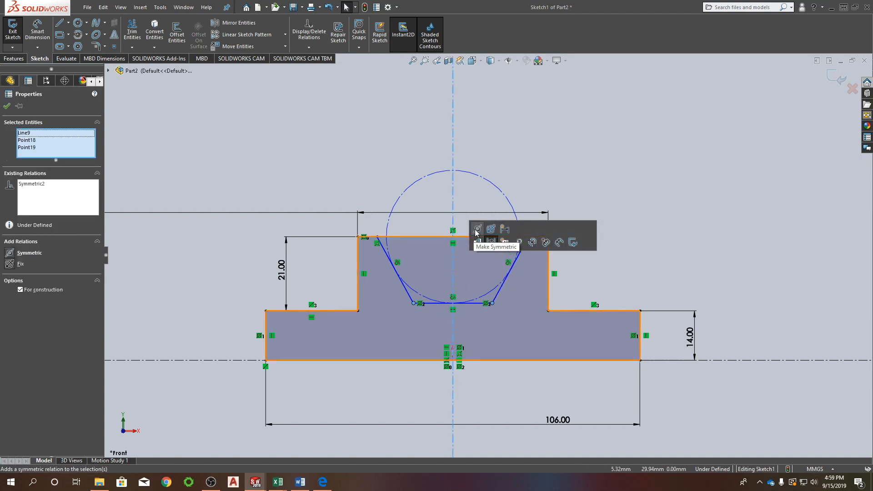
Dimension the construction circle's diameter and set it to 32 mm.
{"action": "left_click", "coordinate": [470, 307]}
{"action": "right_click_drag", "start_coordinate": [631, 150], "coordinate": [630, 113]}
{"action": "left_click", "coordinate": [492, 183]}
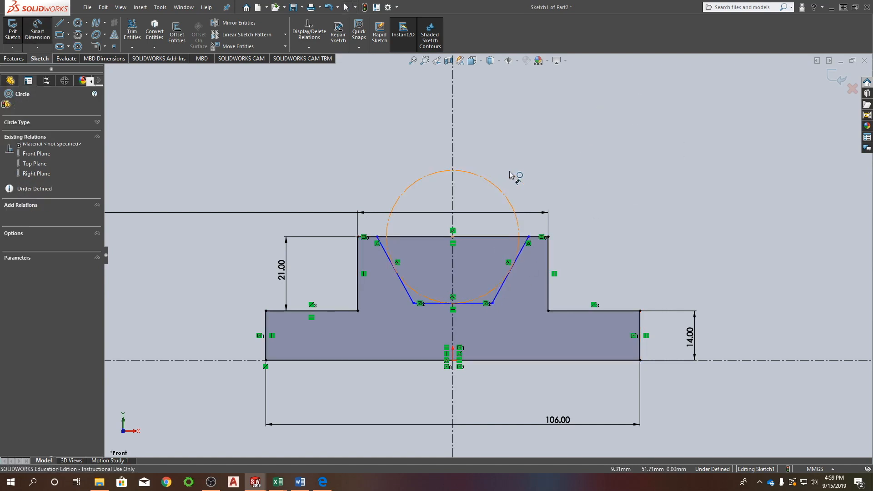
{"action": "left_click", "coordinate": [548, 157]}
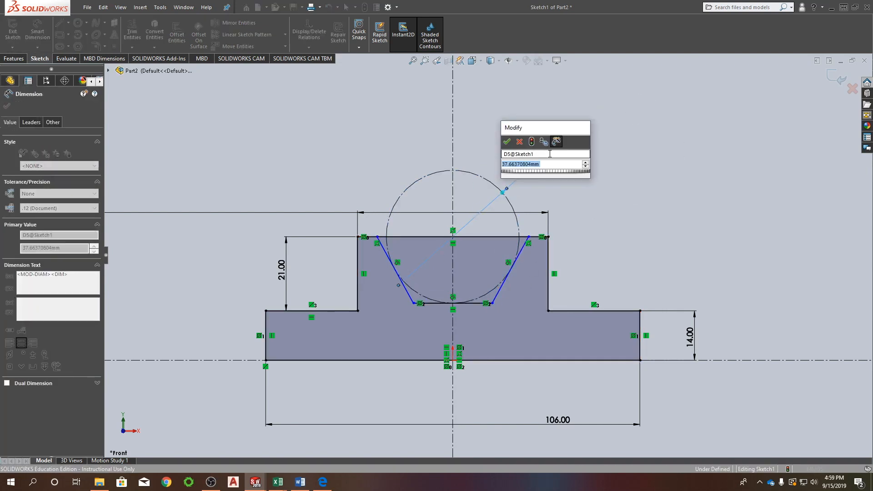
{"action": "type", "text": "32"}
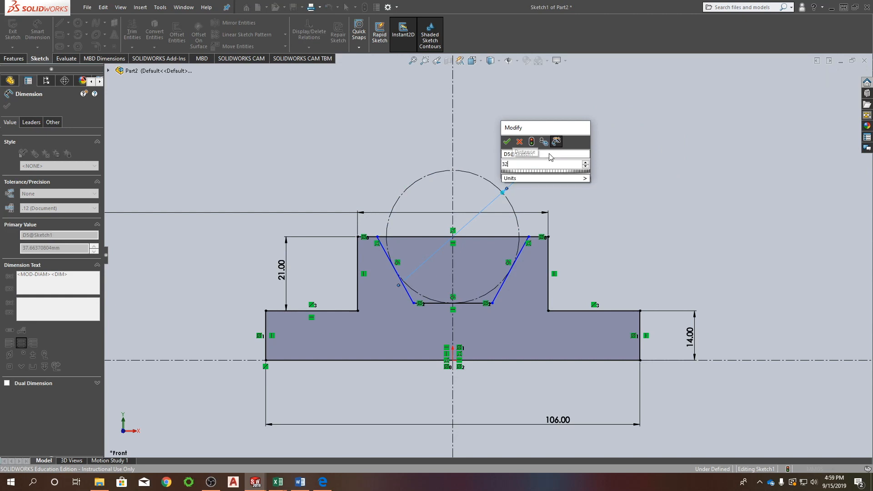
{"action": "key", "text": "Return"}
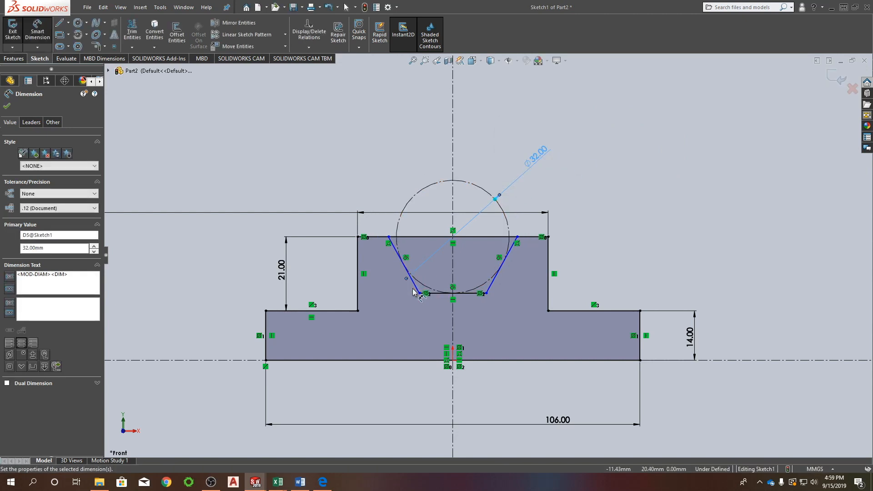
Dimension the angle between the notch's left slanted side and the vertical centerline at 30°.
{"action": "left_click_drag", "start_coordinate": [420, 292], "coordinate": [439, 298]}
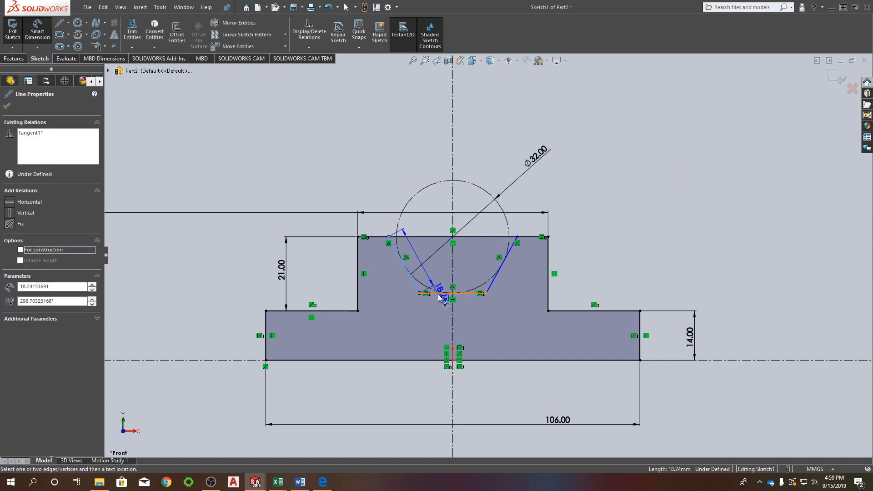
{"action": "left_click", "coordinate": [452, 253]}
{"action": "left_click", "coordinate": [430, 225]}
{"action": "type", "text": "30"}
{"action": "key", "text": "Return"}
{"action": "key", "text": "Escape"}
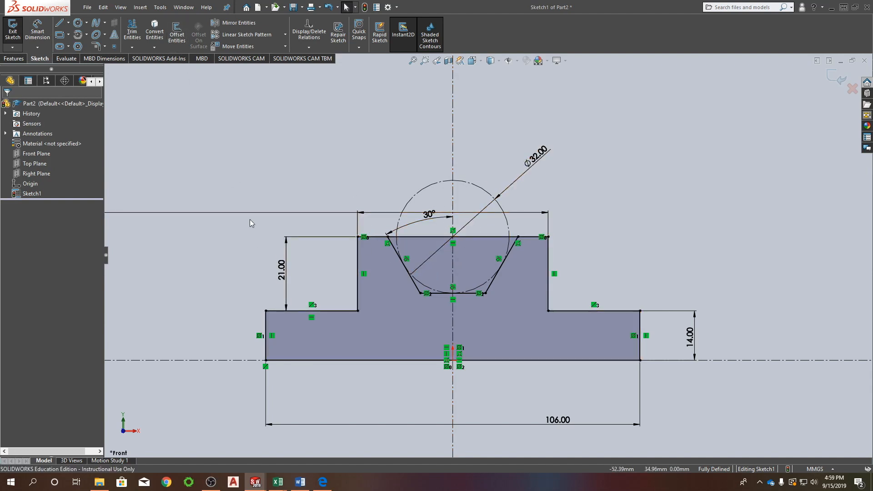
Trim away all segments of the profile's top line that span the notch opening between its two upper corners.
{"action": "left_click", "coordinate": [130, 32]}
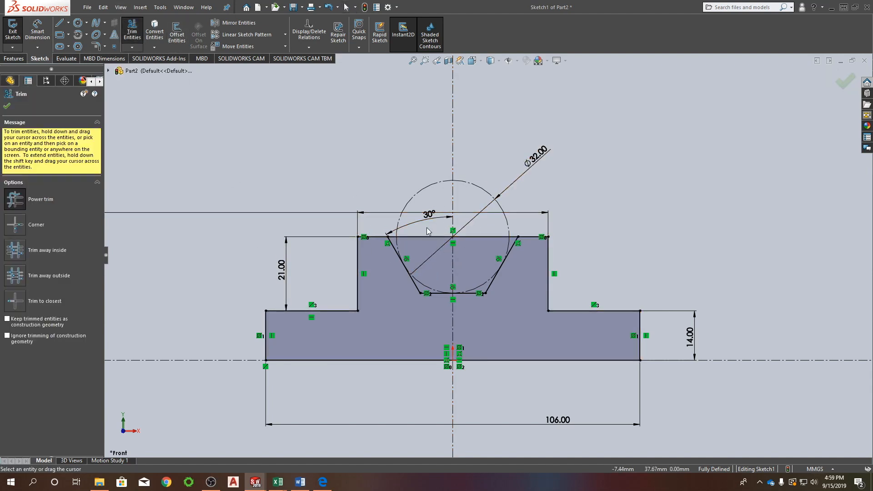
{"action": "left_click_drag", "start_coordinate": [426, 228], "coordinate": [423, 239]}
{"action": "scroll", "coordinate": [421, 245], "scroll_direction": "down", "scroll_amount": 5}
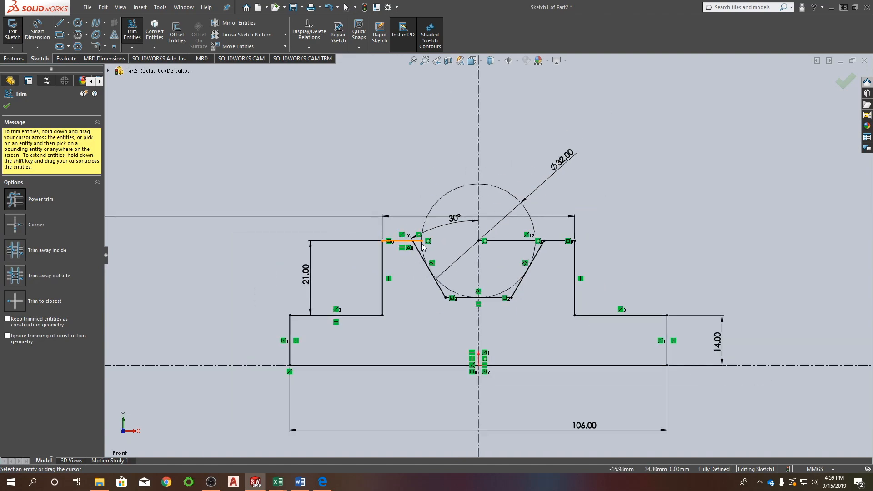
{"action": "left_click_drag", "start_coordinate": [461, 240], "coordinate": [455, 254]}
{"action": "scroll", "coordinate": [455, 255], "scroll_direction": "up", "scroll_amount": 5}
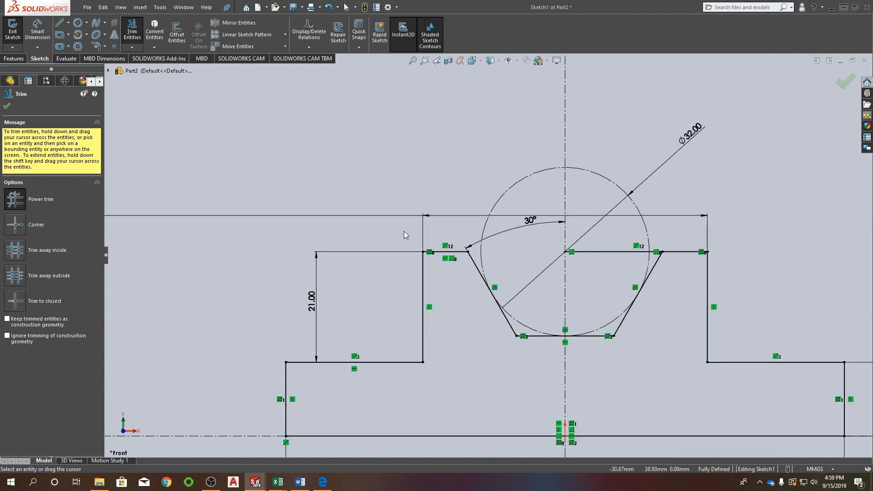
{"action": "scroll", "coordinate": [643, 258], "scroll_direction": "up", "scroll_amount": 3}
{"action": "scroll", "coordinate": [637, 252], "scroll_direction": "down", "scroll_amount": 6}
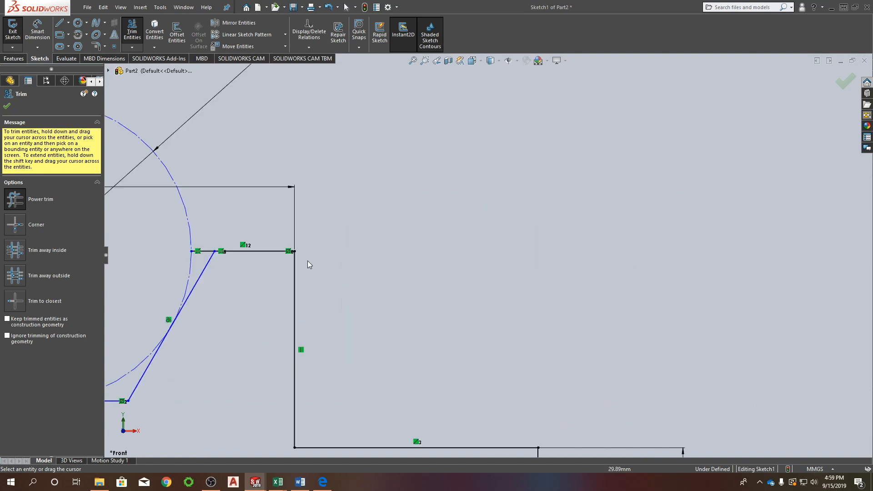
{"action": "left_click", "coordinate": [207, 254]}
{"action": "scroll", "coordinate": [399, 241], "scroll_direction": "up", "scroll_amount": 4}
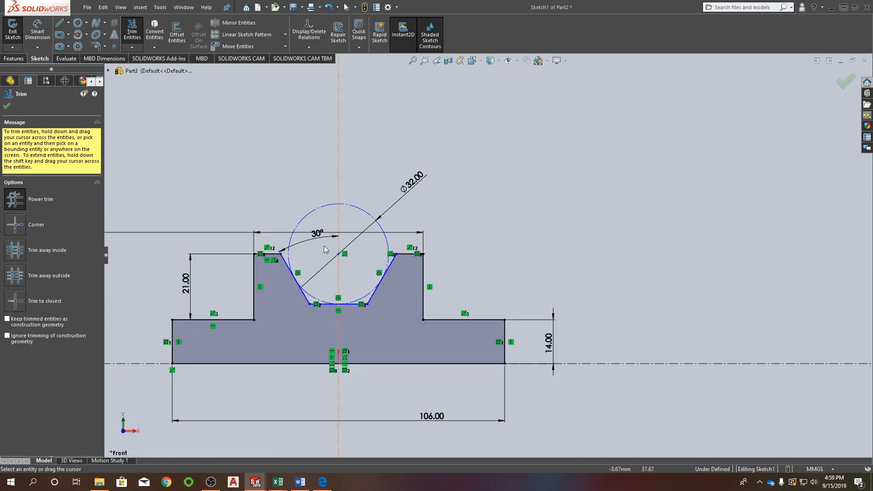
{"action": "key", "text": "Escape"}
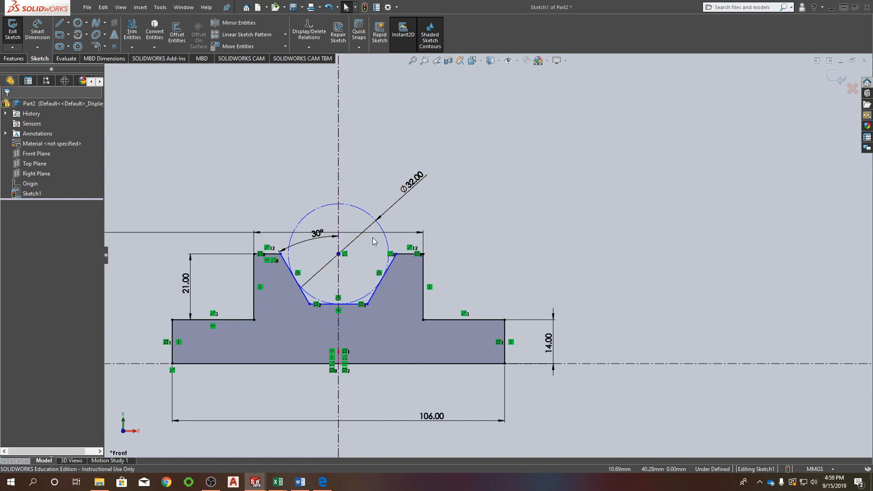
Add a horizontal relation between the construction circle's center and the notch's upper-right corner.
{"action": "left_click", "coordinate": [337, 253]}
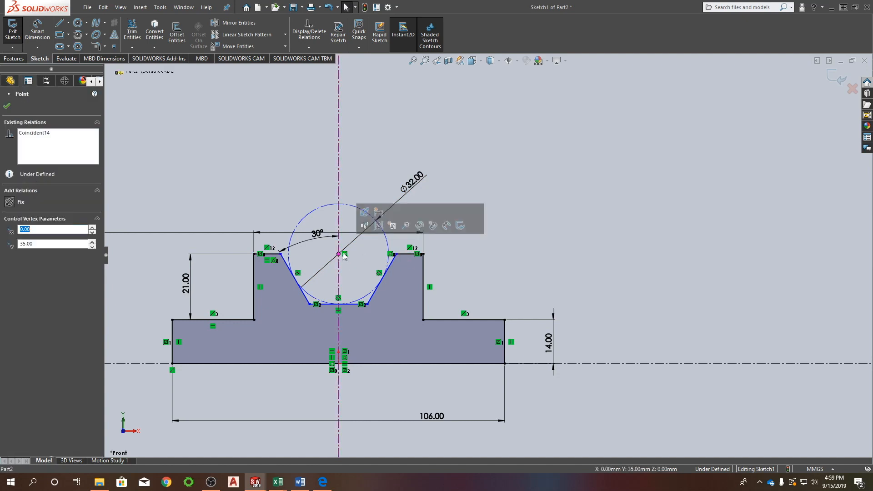
{"action": "left_click", "coordinate": [395, 253], "text": "ctrl"}
{"action": "left_click", "coordinate": [422, 212]}
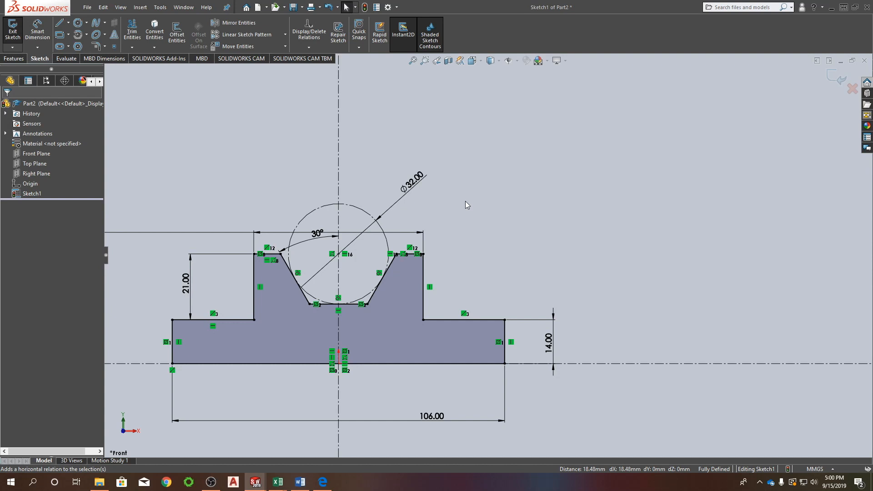
Finish the profile sketch and extrude it as a blind boss 52 mm deep.
{"action": "left_click", "coordinate": [831, 80]}
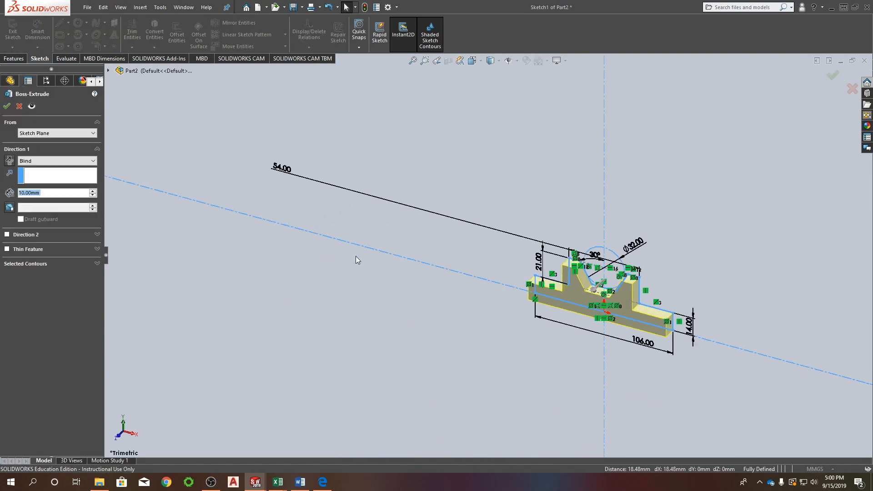
{"action": "left_click", "coordinate": [40, 193]}
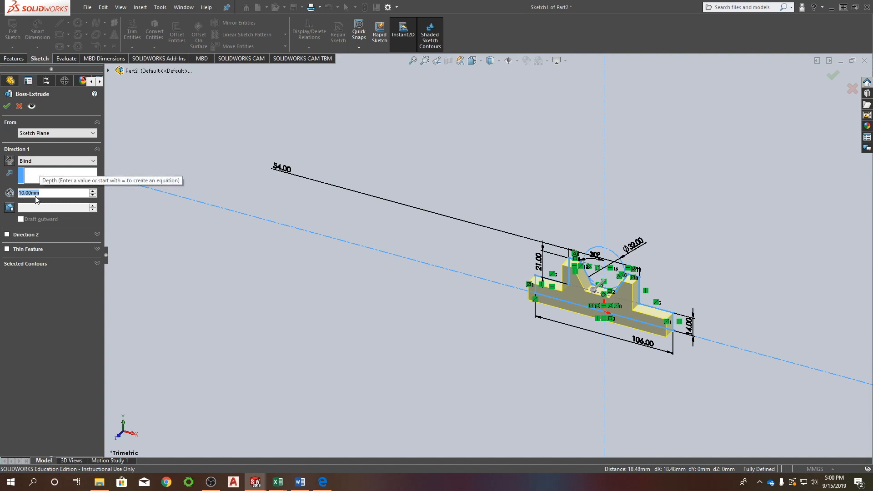
{"action": "type", "text": "52"}
{"action": "key", "text": "Return"}
{"action": "left_click", "coordinate": [7, 108]}
Start an extruded cut with a new sketch on the Right Plane.
{"action": "middle_click_drag", "start_coordinate": [625, 315], "coordinate": [565, 318]}
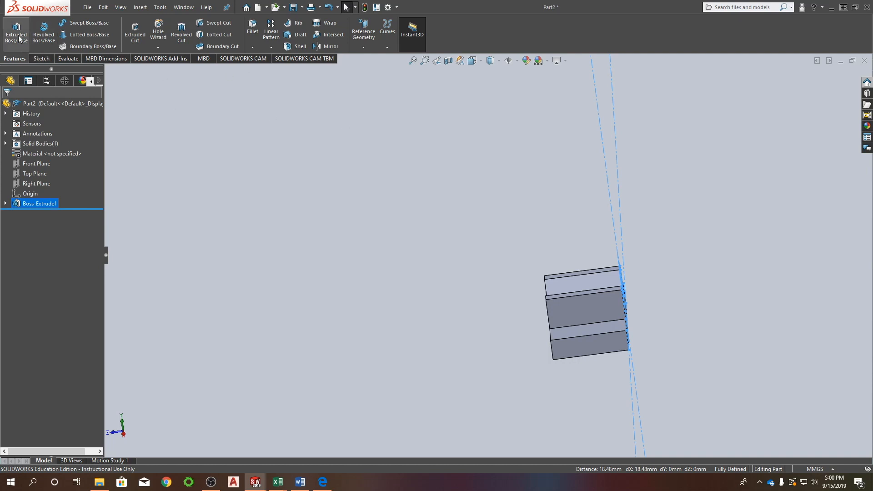
{"action": "left_click", "coordinate": [135, 31]}
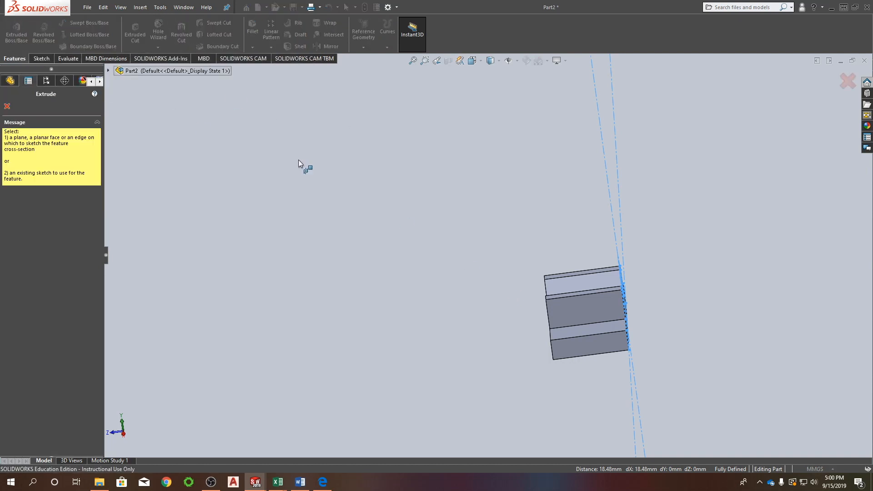
{"action": "left_click", "coordinate": [108, 71]}
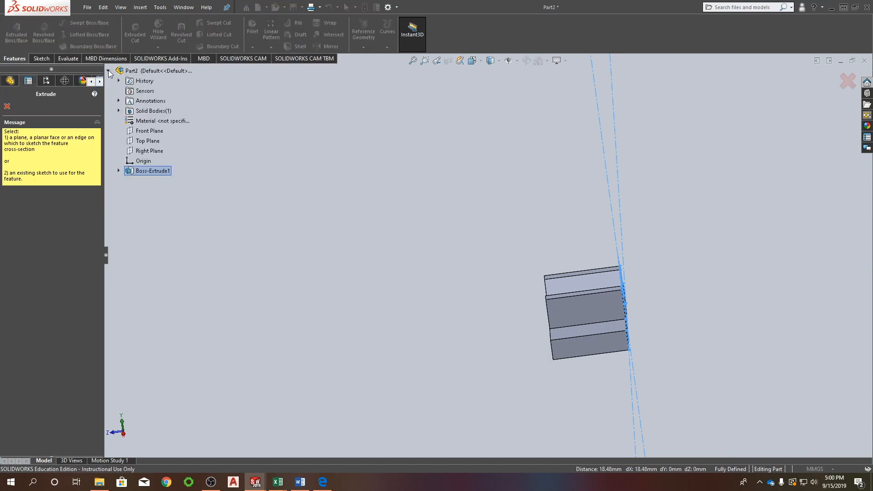
{"action": "left_click", "coordinate": [140, 151]}
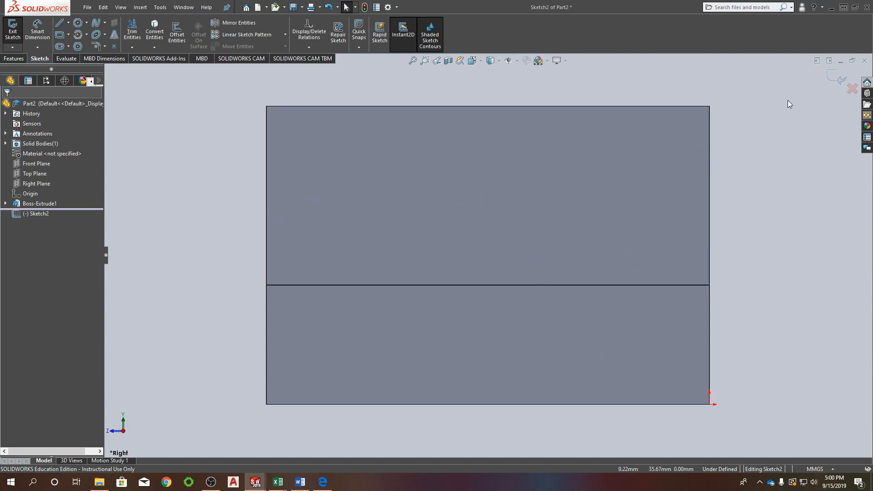
Sketch a closed stepped profile in the block's upper-right corner, about 11.4 mm wide at the top and reaching down to the ledge line.
{"action": "right_click_drag", "start_coordinate": [787, 100], "coordinate": [750, 100]}
{"action": "left_click", "coordinate": [612, 106]}
{"action": "left_click", "coordinate": [613, 149]}
{"action": "left_click", "coordinate": [661, 149]}
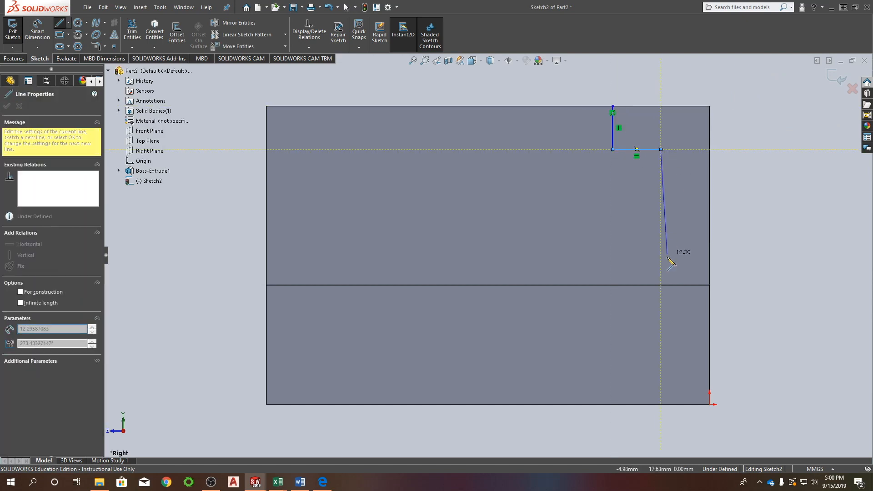
{"action": "left_click", "coordinate": [660, 285]}
{"action": "left_click", "coordinate": [709, 285]}
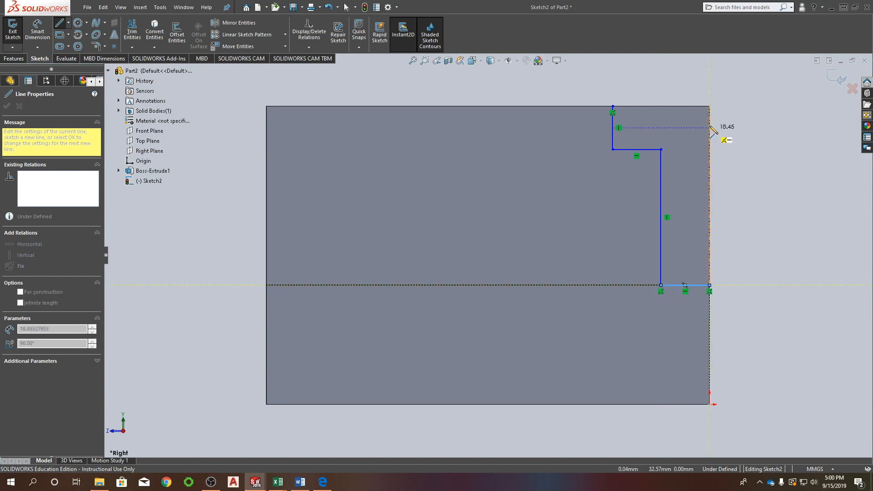
{"action": "left_click", "coordinate": [709, 106]}
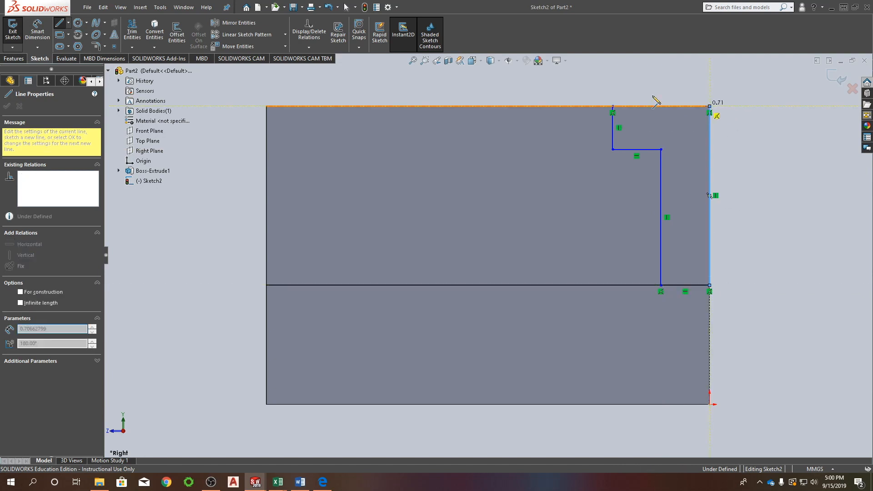
{"action": "left_click", "coordinate": [612, 106]}
{"action": "key", "text": "Escape"}
Dimension the stepped profile's full top width at 11 mm.
{"action": "right_click_drag", "start_coordinate": [788, 170], "coordinate": [787, 139]}
{"action": "left_click", "coordinate": [613, 125]}
{"action": "left_click", "coordinate": [710, 127]}
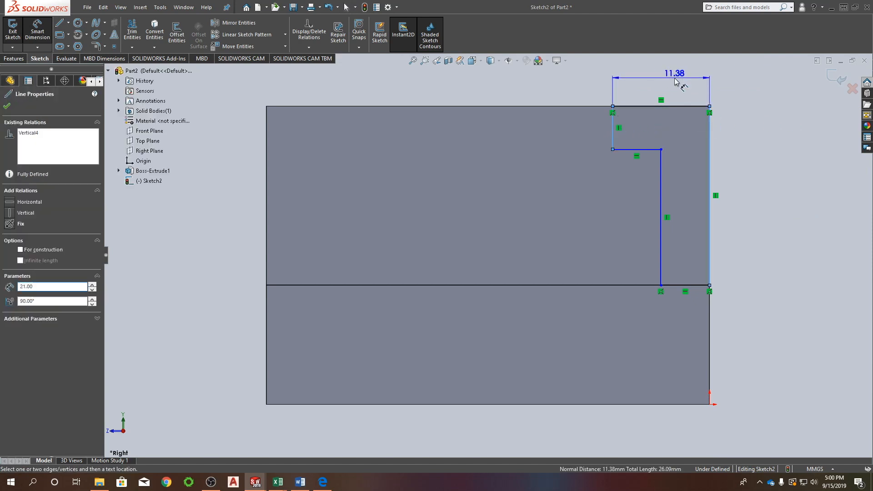
{"action": "left_click", "coordinate": [676, 82]}
{"action": "type", "text": "11"}
{"action": "key", "text": "Return"}
Dimension the width of the stepped profile's narrow lower portion at 5 mm.
{"action": "left_click", "coordinate": [660, 177]}
{"action": "left_click", "coordinate": [709, 159]}
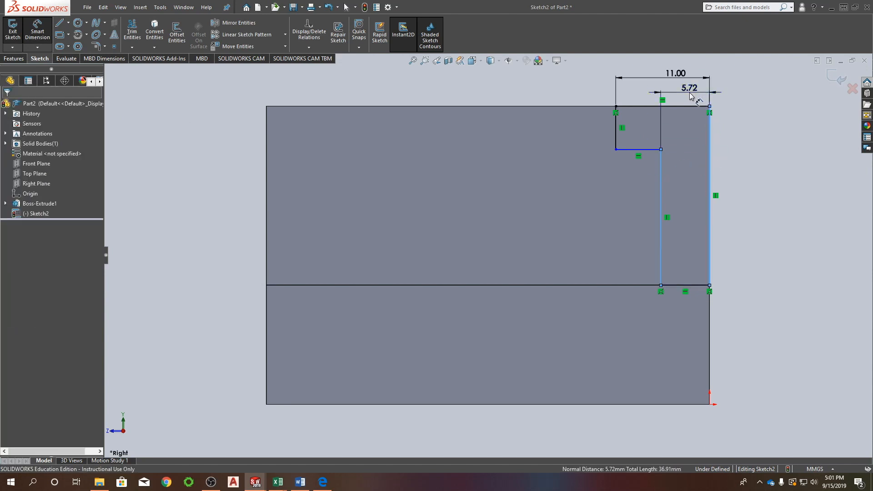
{"action": "left_click", "coordinate": [689, 96]}
{"action": "type", "text": "5"}
{"action": "key", "text": "Return"}
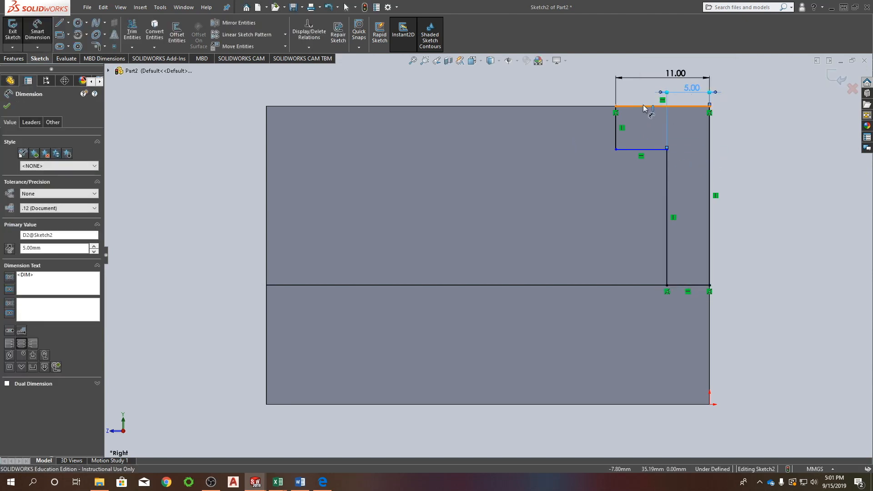
Dimension the height of the stepped profile's wide upper portion at 5 mm.
{"action": "left_click", "coordinate": [643, 108]}
{"action": "left_click", "coordinate": [643, 149]}
{"action": "left_click", "coordinate": [766, 131]}
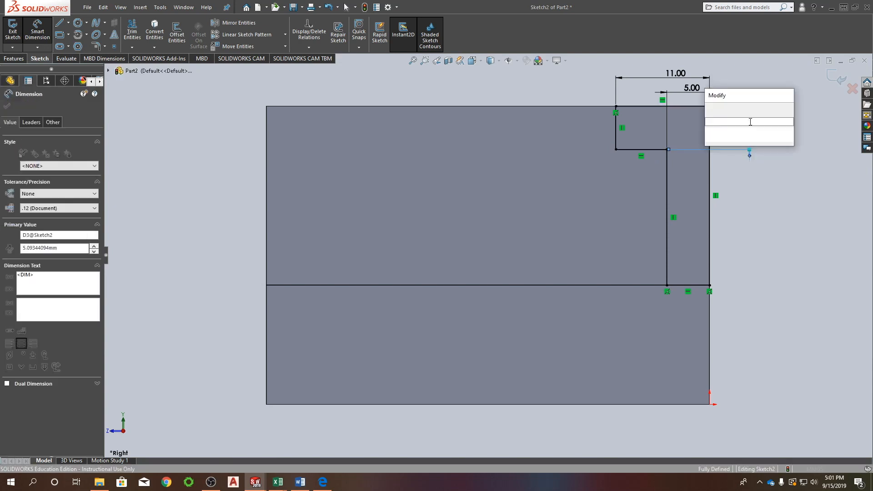
{"action": "type", "text": "5"}
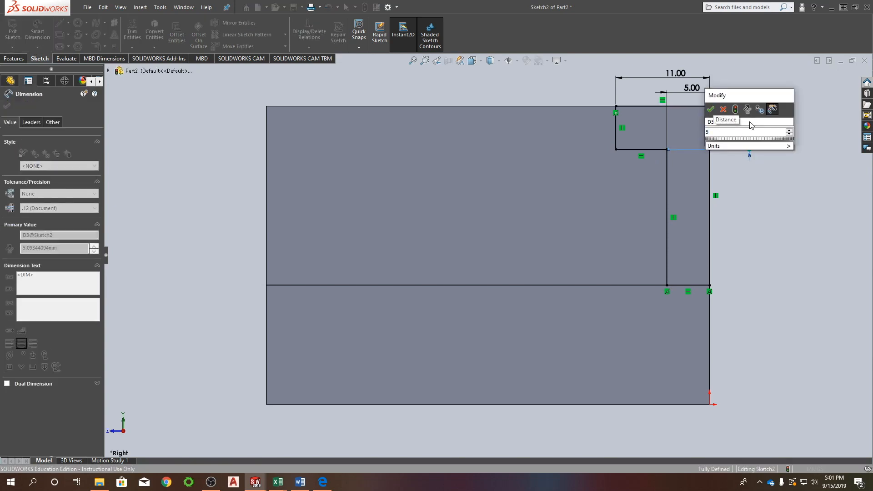
{"action": "key", "text": "Return"}
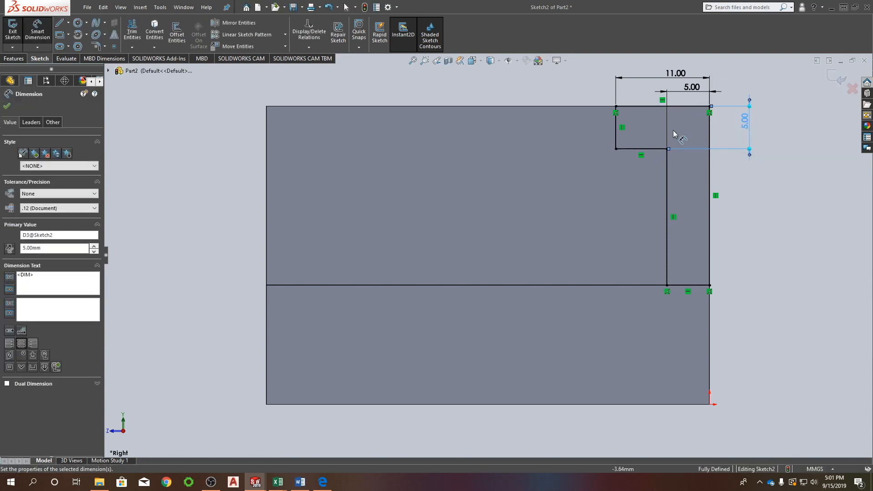
Draw a centerpoint arc of about 6.57 mm radius from the ledge line's left end, curving up and over its center.
{"action": "left_click", "coordinate": [78, 23]}
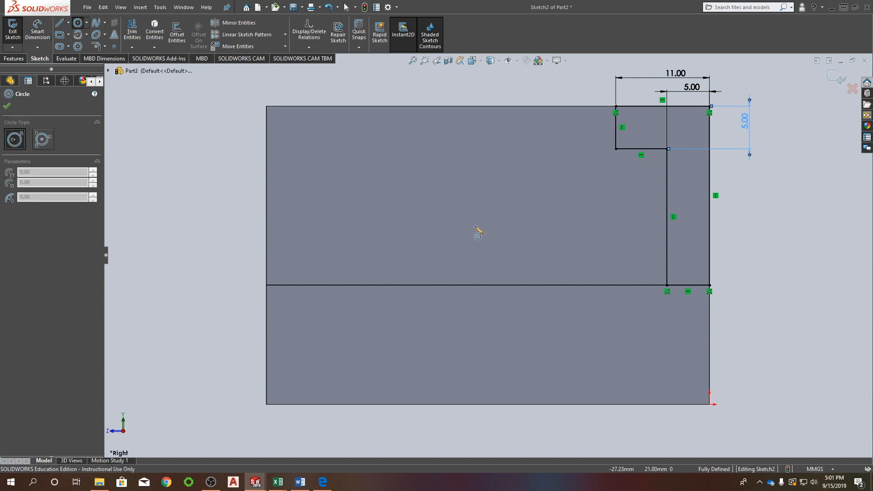
{"action": "left_click", "coordinate": [78, 36]}
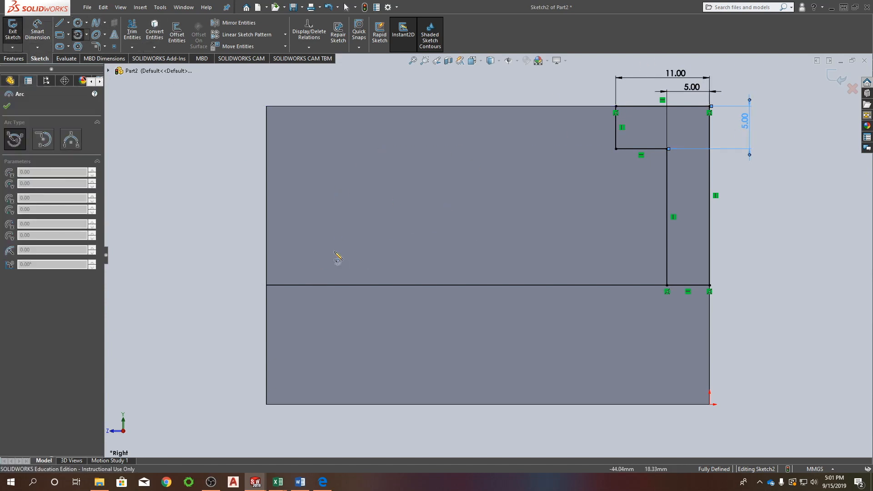
{"action": "left_click", "coordinate": [318, 265]}
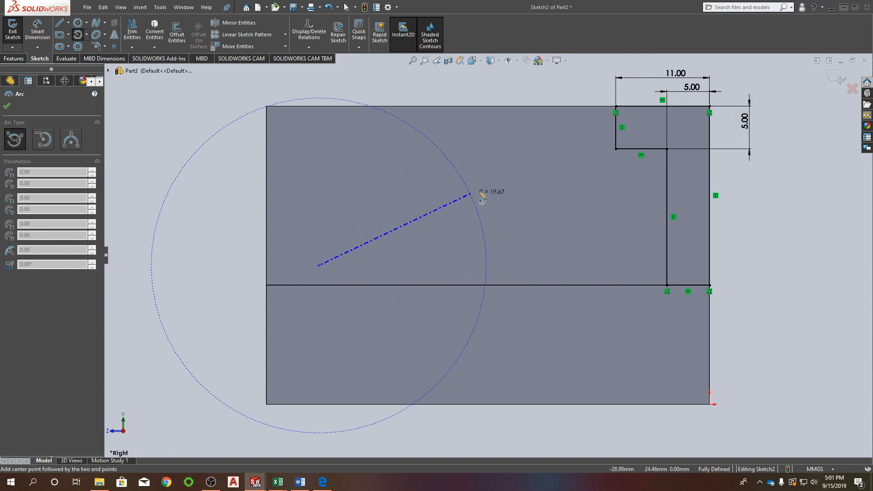
{"action": "left_click", "coordinate": [266, 285]}
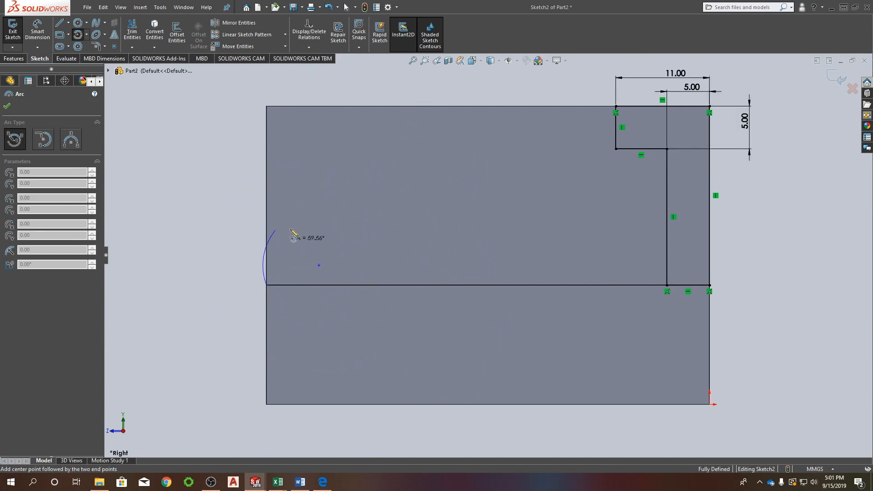
{"action": "left_click", "coordinate": [364, 185]}
{"action": "key", "text": "Escape"}
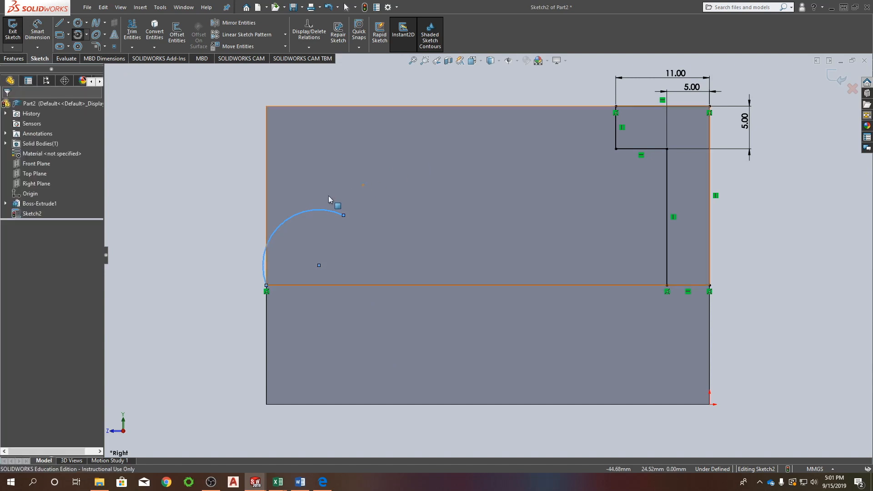
Dimension the arc's radius at 54 mm.
{"action": "left_click", "coordinate": [310, 208]}
{"action": "left_click", "coordinate": [278, 187]}
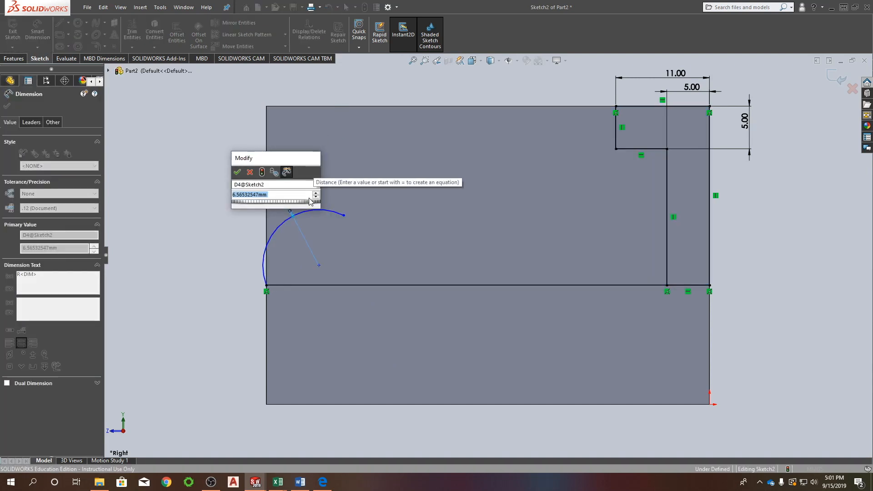
{"action": "type", "text": "54"}
{"action": "key", "text": "Return"}
{"action": "scroll", "coordinate": [304, 335], "scroll_direction": "down", "scroll_amount": 3}
{"action": "scroll", "coordinate": [304, 335], "scroll_direction": "up", "scroll_amount": 5}
{"action": "scroll", "coordinate": [361, 282], "scroll_direction": "up", "scroll_amount": 2}
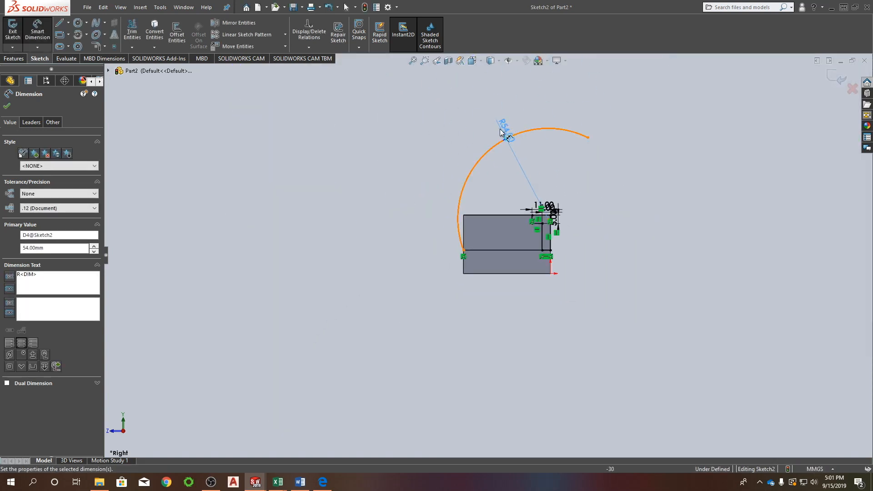
{"action": "key", "text": "Escape"}
Attach the arc's free end to the stepped profile's upper-left corner and move its radius dimension below the arc.
{"action": "mouse_move", "coordinate": [587, 136]}
{"action": "left_mouse_down"}
{"action": "mouse_move", "coordinate": [549, 162]}
{"action": "mouse_move", "coordinate": [516, 211]}
{"action": "mouse_move", "coordinate": [532, 217]}
{"action": "left_mouse_up"}
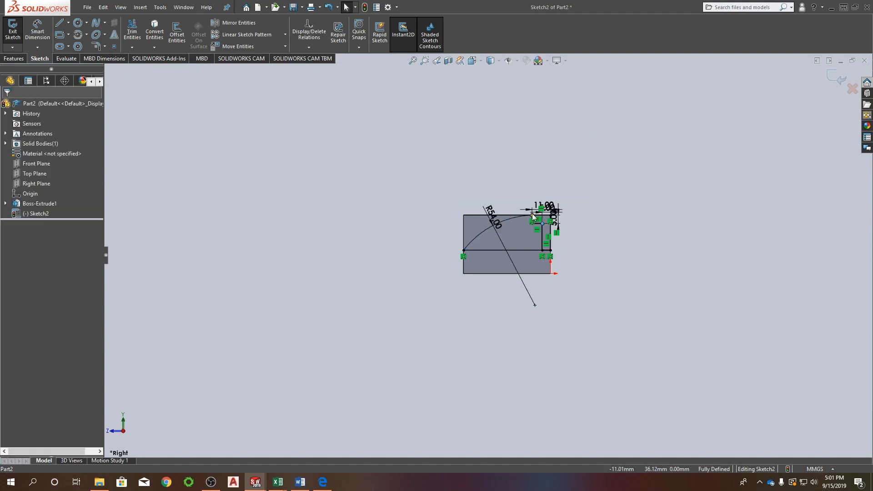
{"action": "scroll", "coordinate": [532, 227], "scroll_direction": "down", "scroll_amount": 10}
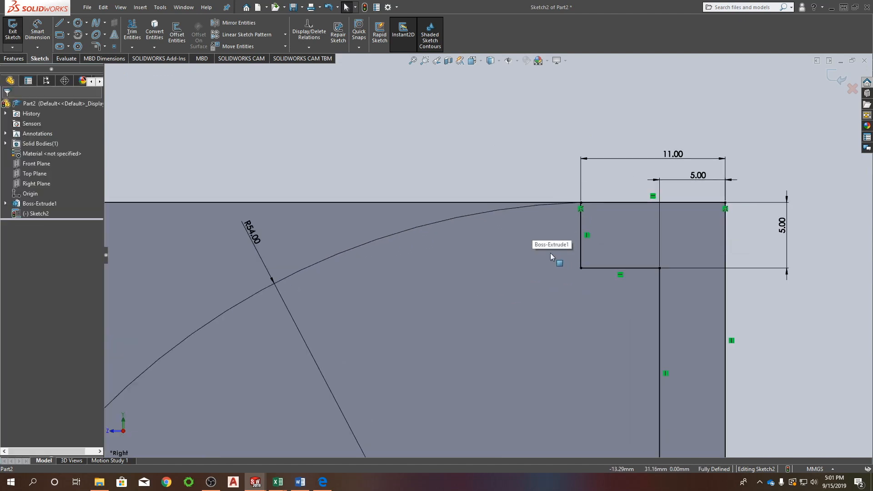
{"action": "scroll", "coordinate": [471, 213], "scroll_direction": "up", "scroll_amount": 8}
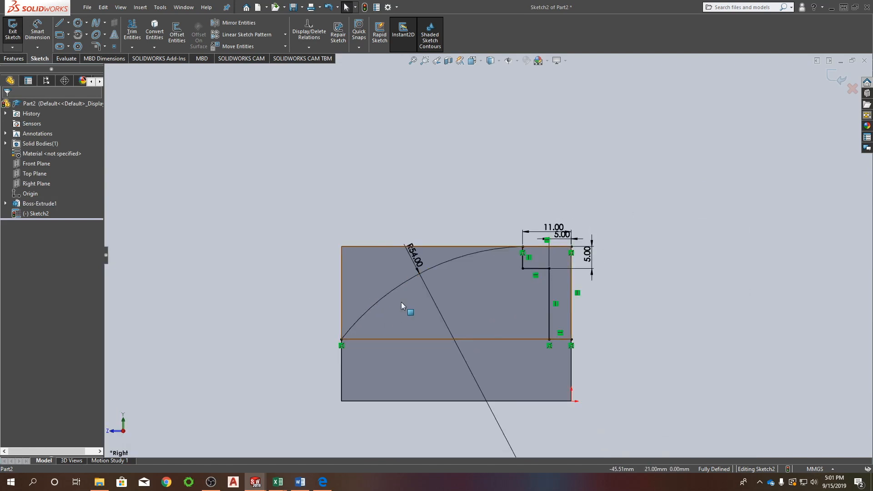
{"action": "left_click_drag", "start_coordinate": [419, 254], "coordinate": [462, 374]}
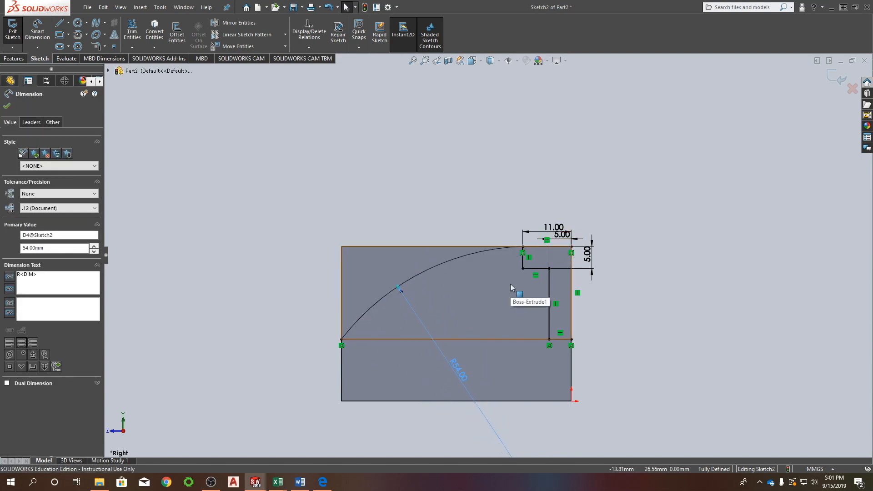
{"action": "scroll", "coordinate": [563, 235], "scroll_direction": "up", "scroll_amount": 2}
{"action": "scroll", "coordinate": [563, 235], "scroll_direction": "down", "scroll_amount": 4}
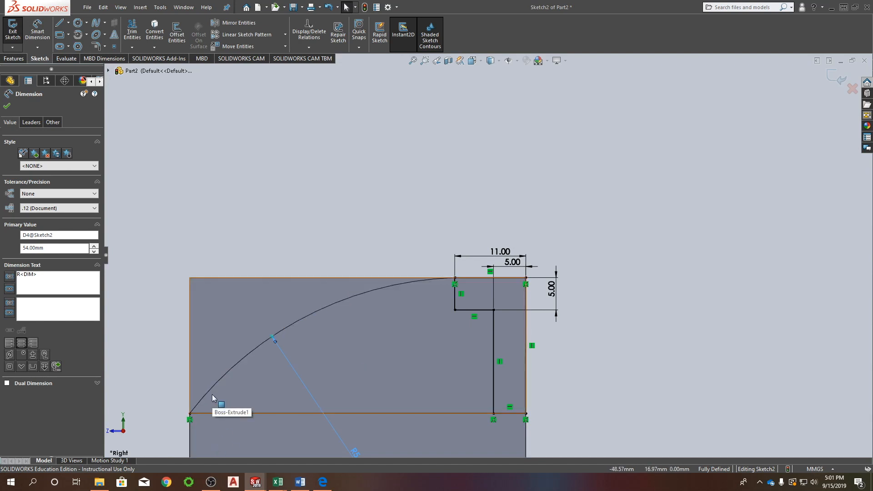
Draw a vertical line up from the arc's lower end and a horizontal line across to the stepped profile's upper-left corner.
{"action": "key", "text": "l"}
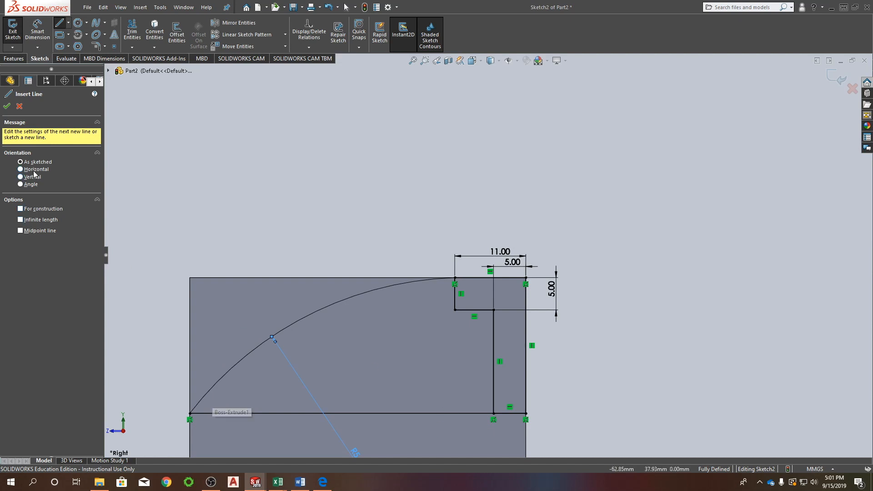
{"action": "left_click", "coordinate": [190, 413]}
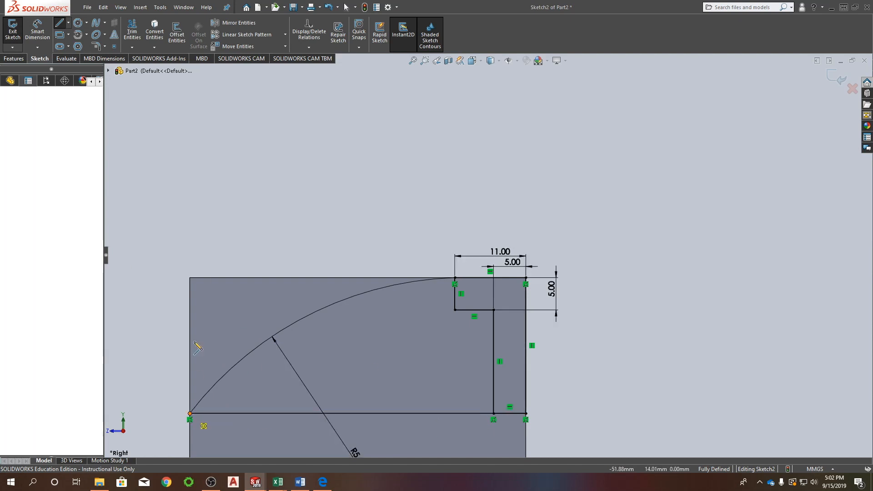
{"action": "left_click", "coordinate": [189, 277]}
{"action": "left_click", "coordinate": [455, 277]}
{"action": "key", "text": "Escape"}
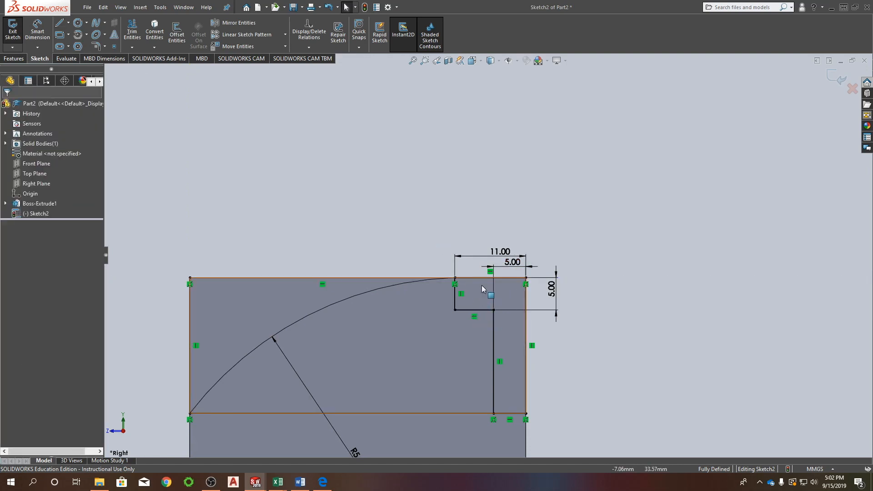
Delete the horizontal line above the arc and redraw it from the vertical line's upper end to the stepped profile's upper-left corner.
{"action": "mouse_move", "coordinate": [481, 312]}
{"action": "middle_mouse_down"}
{"action": "mouse_move", "coordinate": [436, 363]}
{"action": "mouse_move", "coordinate": [462, 360]}
{"action": "middle_mouse_up"}
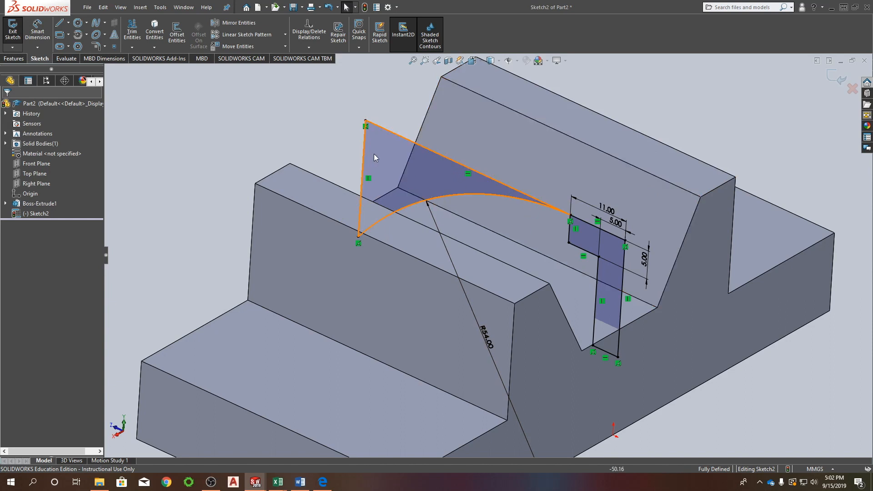
{"action": "left_click", "coordinate": [390, 132]}
{"action": "key", "text": "Delete"}
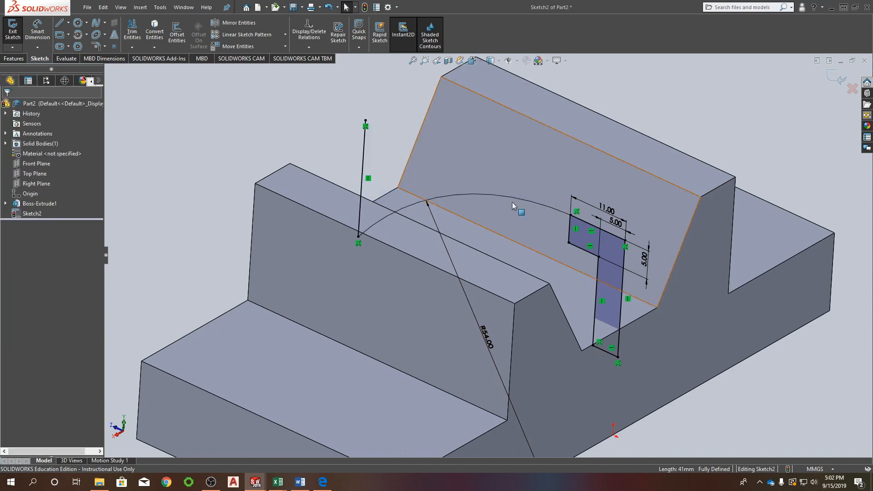
{"action": "key", "text": "l"}
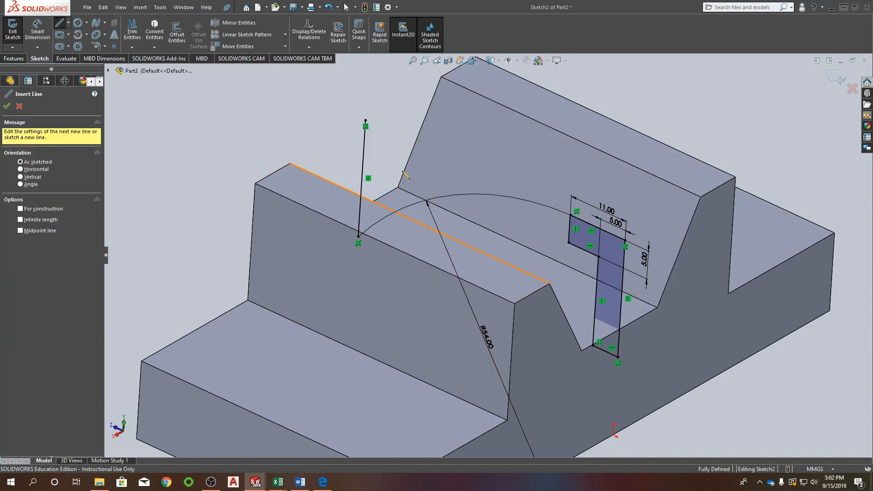
{"action": "left_click", "coordinate": [366, 122]}
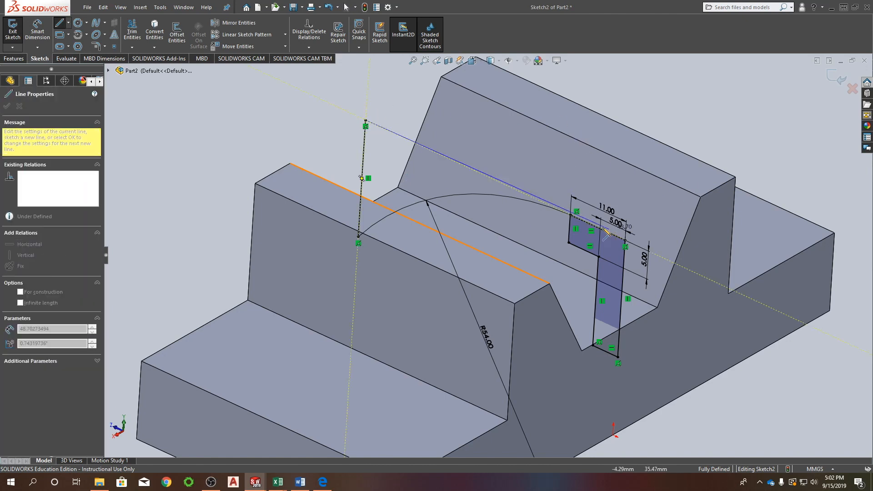
{"action": "left_click", "coordinate": [570, 214]}
{"action": "key", "text": "Escape"}
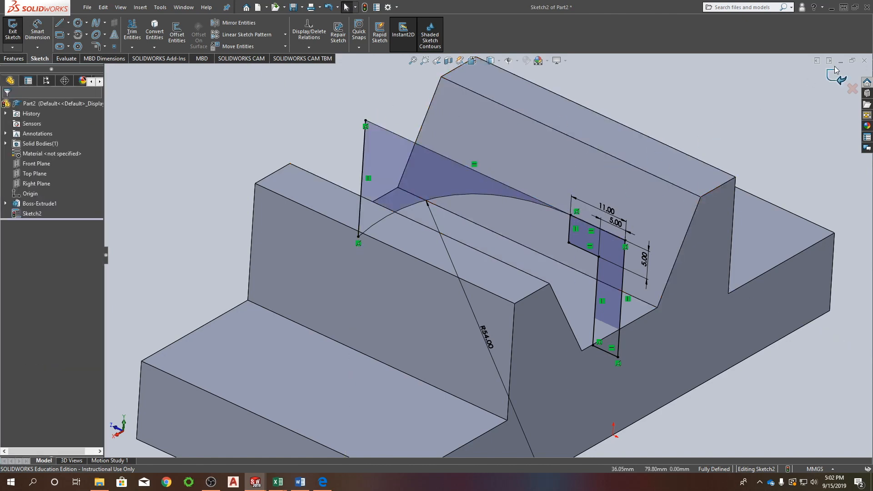
Set the sketch's extruded cut to Through All - Both and try to apply it by merging the open contours.
{"action": "left_click", "coordinate": [837, 78]}
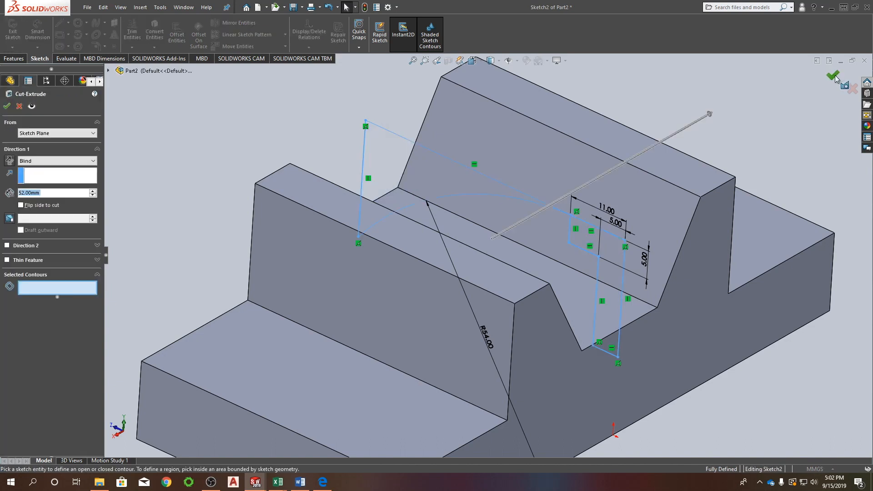
{"action": "left_click", "coordinate": [38, 163]}
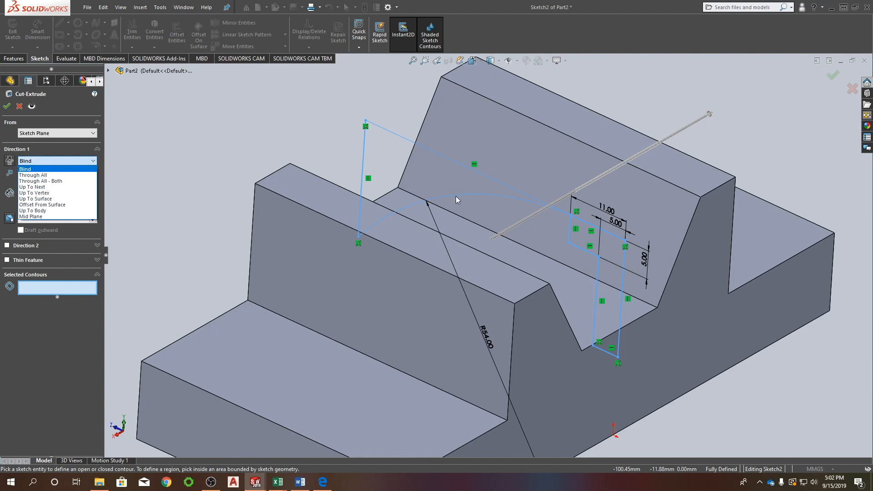
{"action": "left_click", "coordinate": [43, 181]}
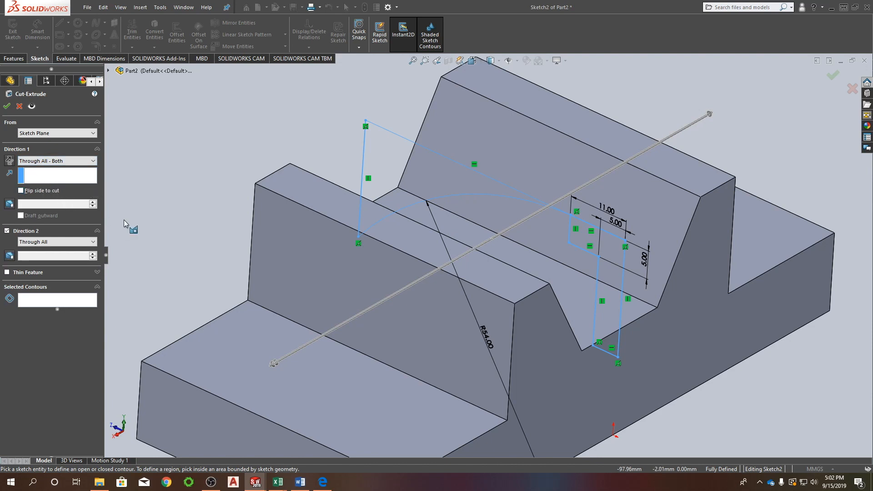
{"action": "left_click", "coordinate": [7, 107]}
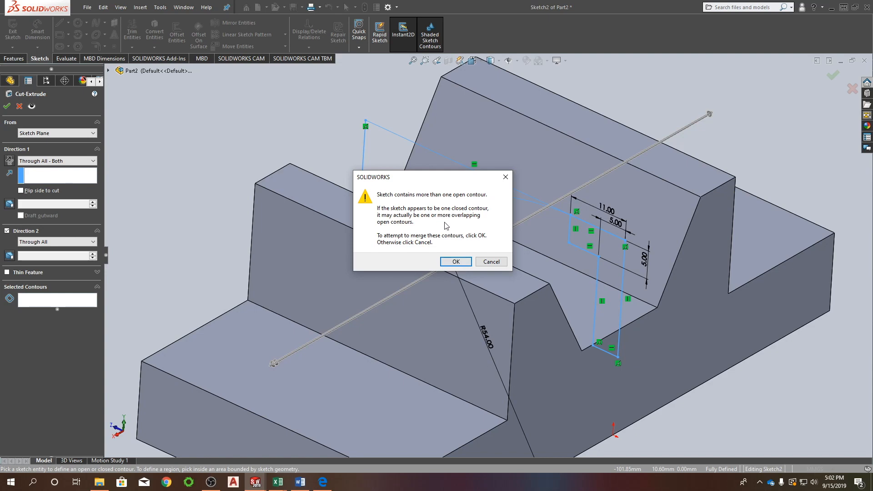
{"action": "left_click", "coordinate": [455, 261]}
{"action": "left_click", "coordinate": [491, 241]}
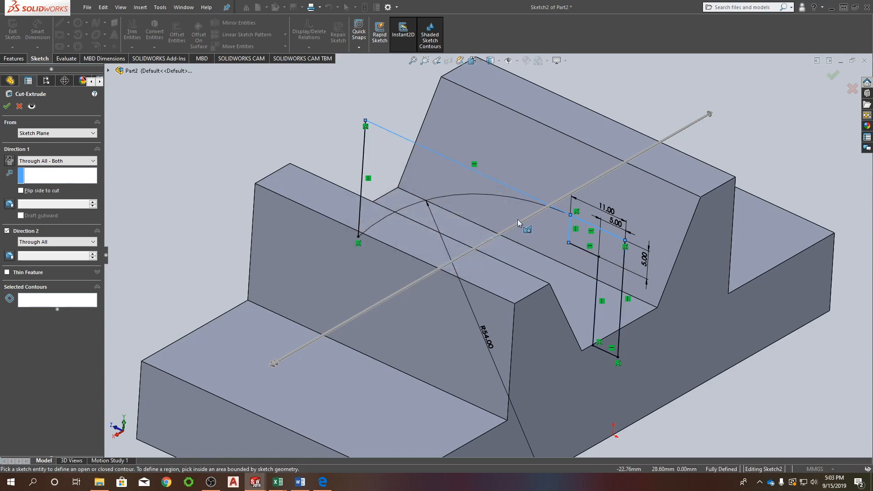
Select the stepped region and the region above the arc as the cut's contours, and complete the extruded cut.
{"action": "scroll", "coordinate": [509, 236], "scroll_direction": "down", "scroll_amount": 5}
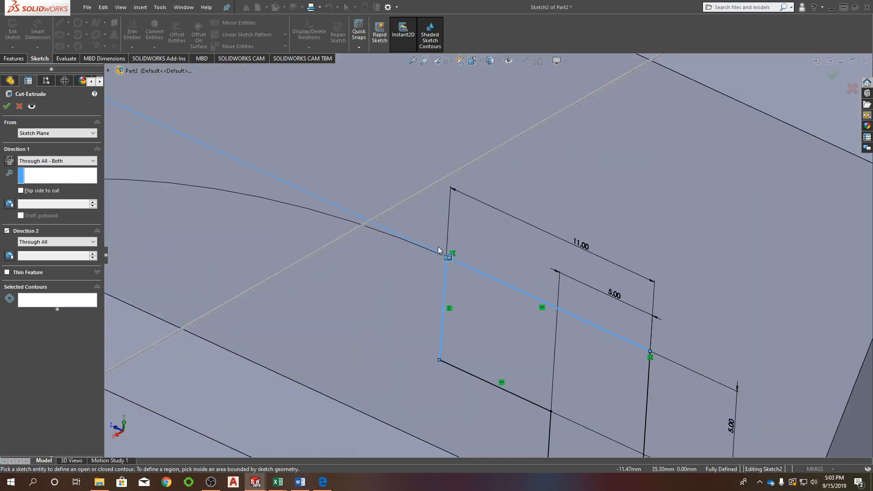
{"action": "scroll", "coordinate": [457, 266], "scroll_direction": "down", "scroll_amount": 2}
{"action": "scroll", "coordinate": [380, 243], "scroll_direction": "up", "scroll_amount": 6}
{"action": "scroll", "coordinate": [305, 243], "scroll_direction": "down", "scroll_amount": 4}
{"action": "scroll", "coordinate": [305, 241], "scroll_direction": "up", "scroll_amount": 3}
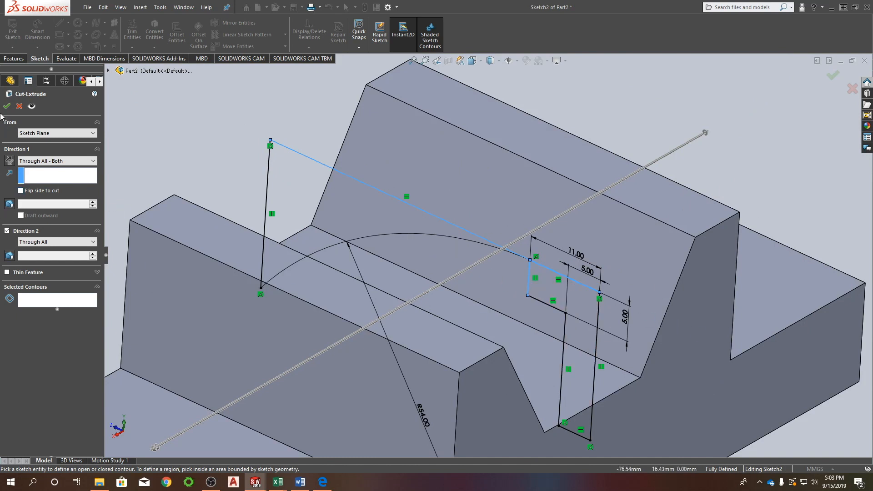
{"action": "left_click", "coordinate": [69, 302]}
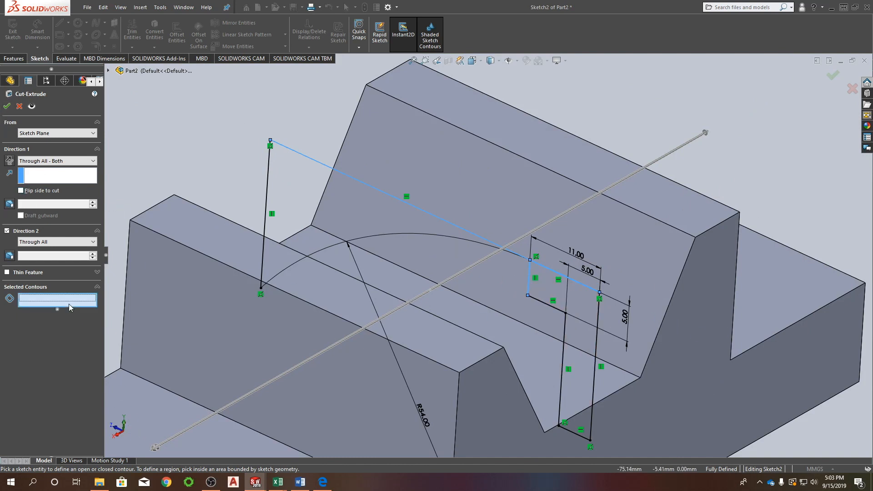
{"action": "left_click", "coordinate": [566, 285]}
{"action": "left_click", "coordinate": [390, 221]}
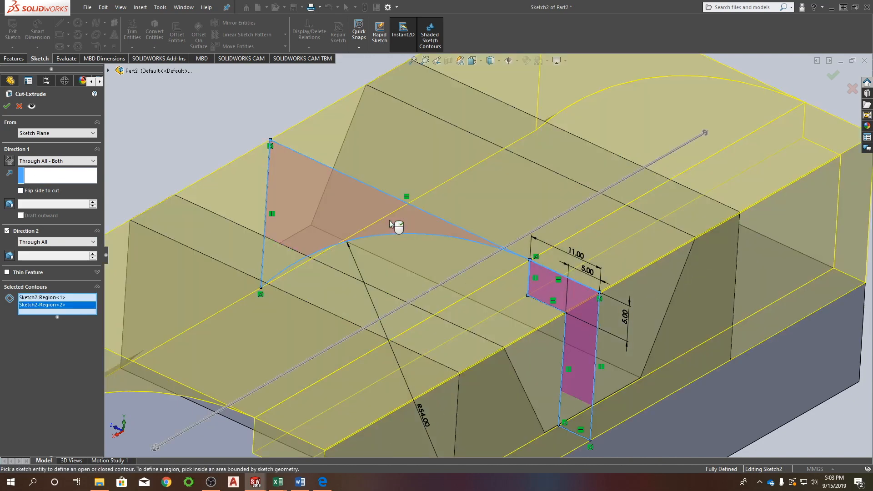
{"action": "scroll", "coordinate": [490, 271], "scroll_direction": "up", "scroll_amount": 2}
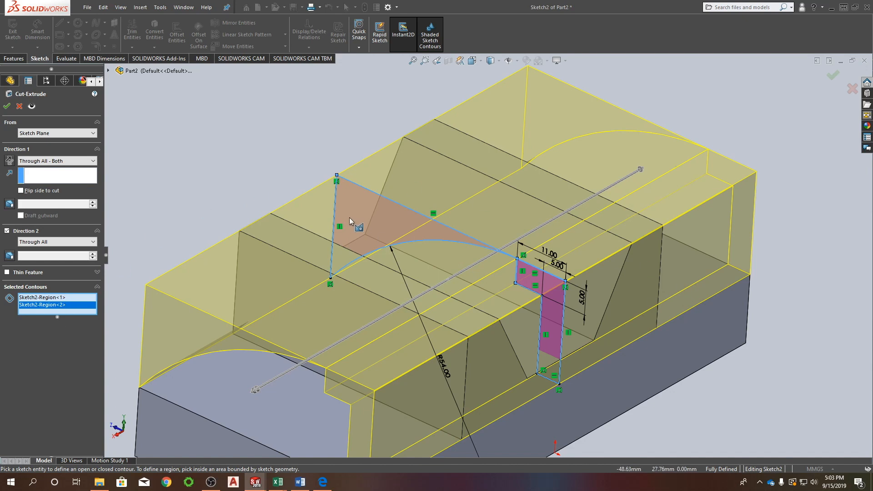
{"action": "left_click", "coordinate": [6, 107]}
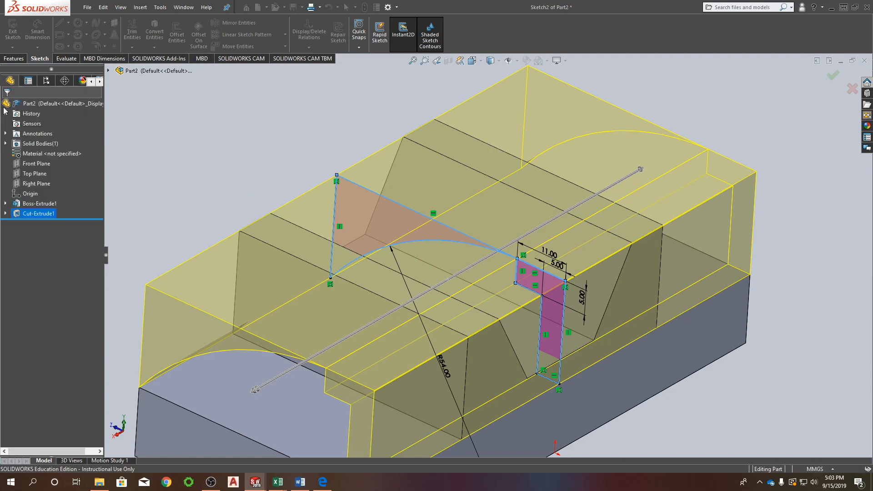
{"action": "left_click", "coordinate": [244, 184]}
Chamfer the base's two vertical corner edges at the end where the arc slopes down, 13 mm at 45 degrees.
{"action": "mouse_move", "coordinate": [457, 309]}
{"action": "middle_mouse_down"}
{"action": "mouse_move", "coordinate": [497, 259]}
{"action": "mouse_move", "coordinate": [455, 269]}
{"action": "middle_mouse_up"}
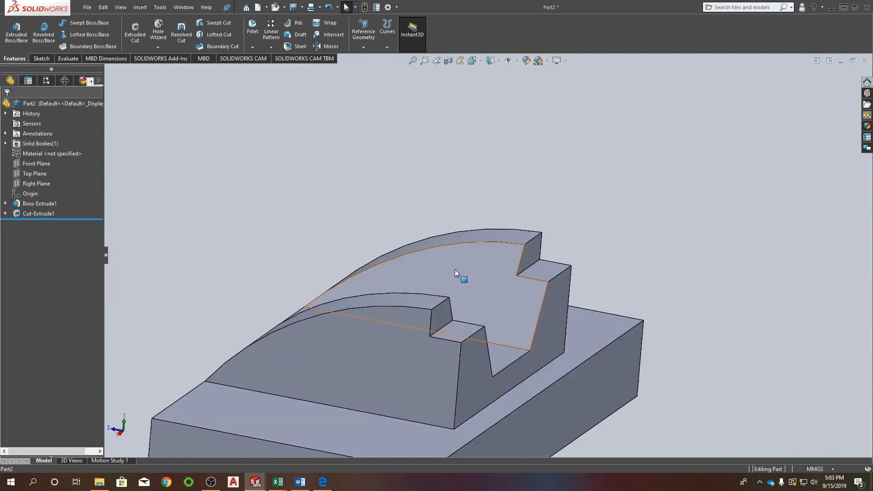
{"action": "middle_click_drag", "start_coordinate": [356, 315], "coordinate": [432, 198]}
{"action": "scroll", "coordinate": [434, 313], "scroll_direction": "up", "scroll_amount": 3}
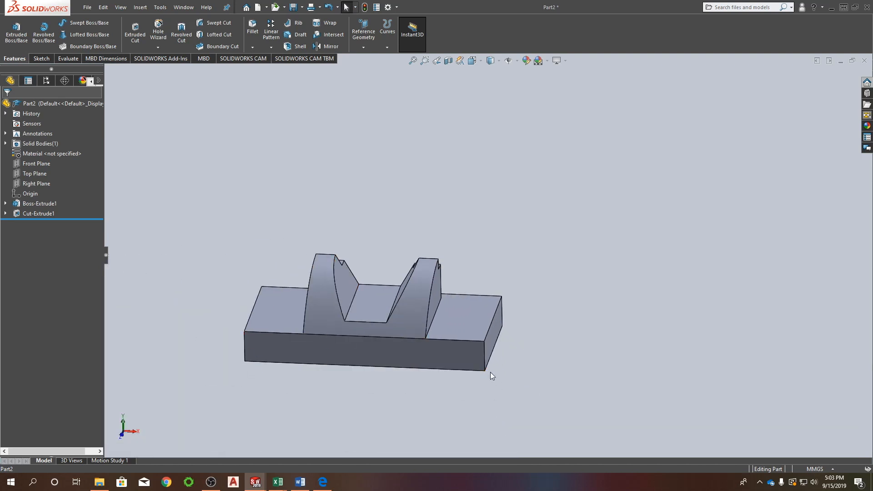
{"action": "left_click", "coordinate": [252, 48]}
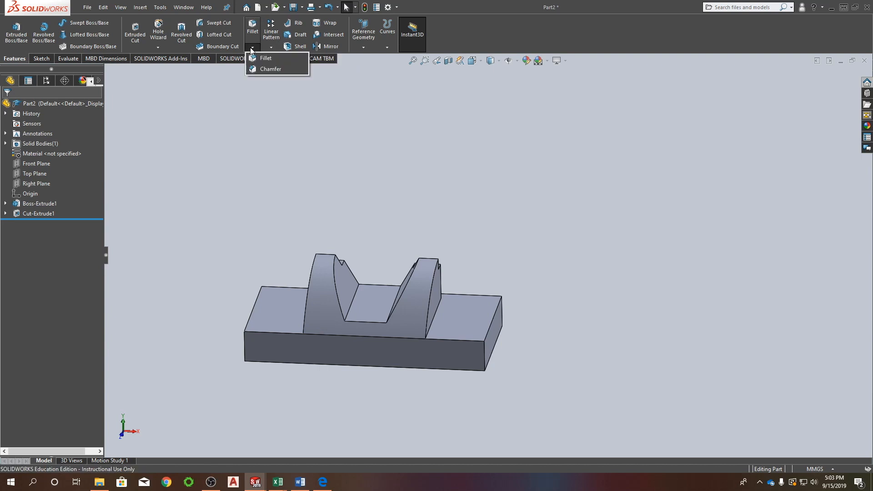
{"action": "left_click", "coordinate": [266, 68]}
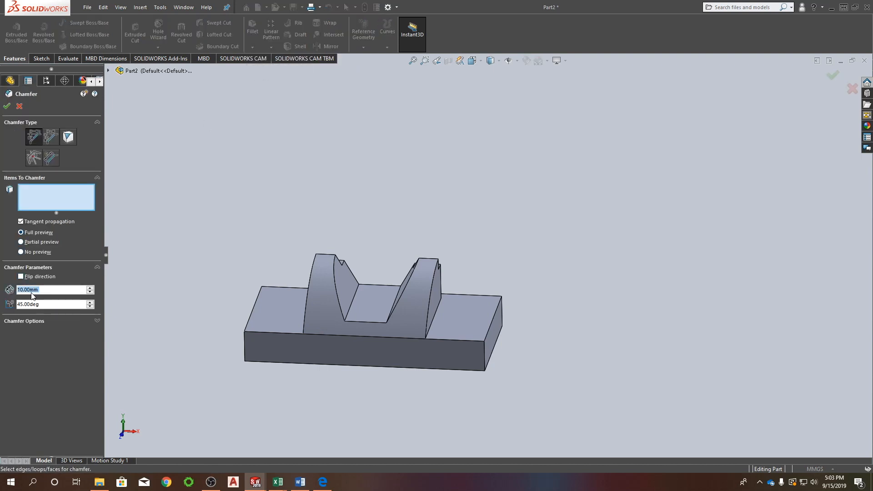
{"action": "type", "text": "13"}
{"action": "key", "text": "Return"}
{"action": "left_click", "coordinate": [245, 346]}
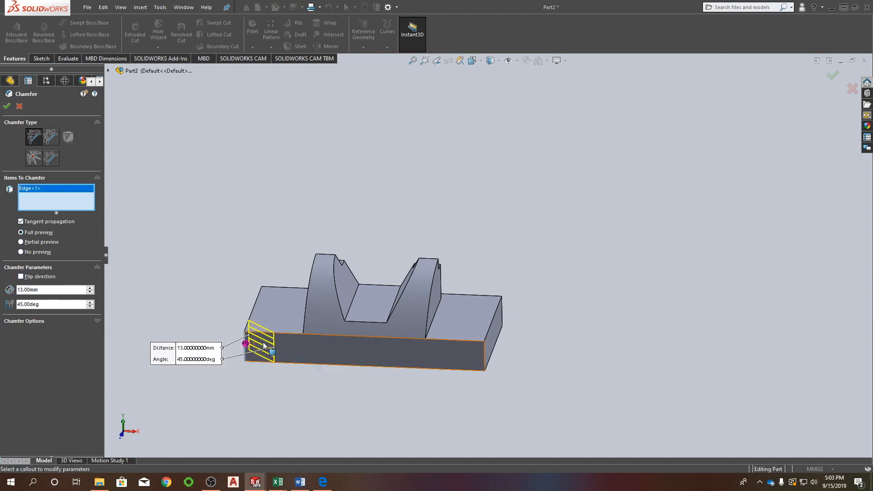
{"action": "left_click", "coordinate": [485, 357]}
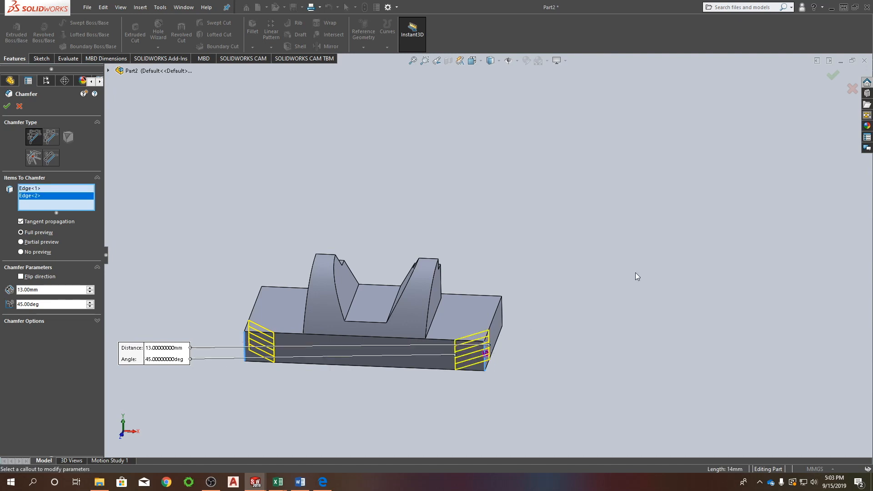
{"action": "left_click", "coordinate": [7, 108]}
{"action": "key", "text": "ctrl+5"}
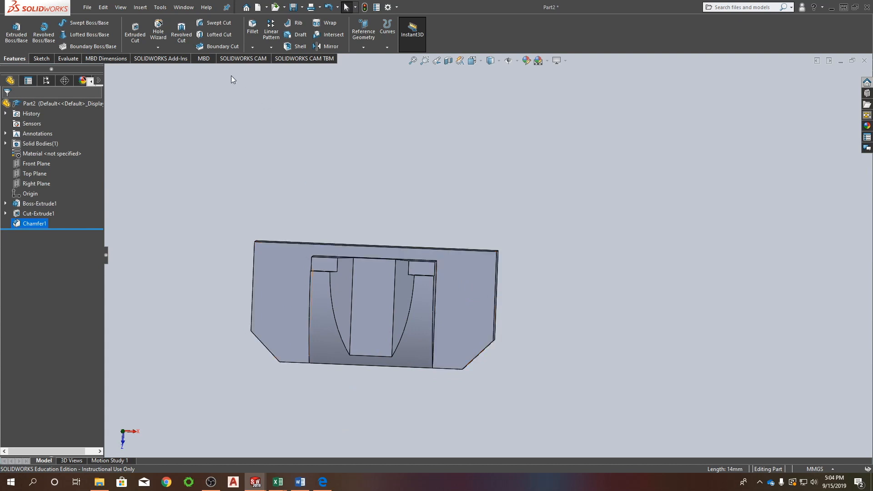
{"action": "middle_click_drag", "start_coordinate": [357, 314], "coordinate": [329, 214]}
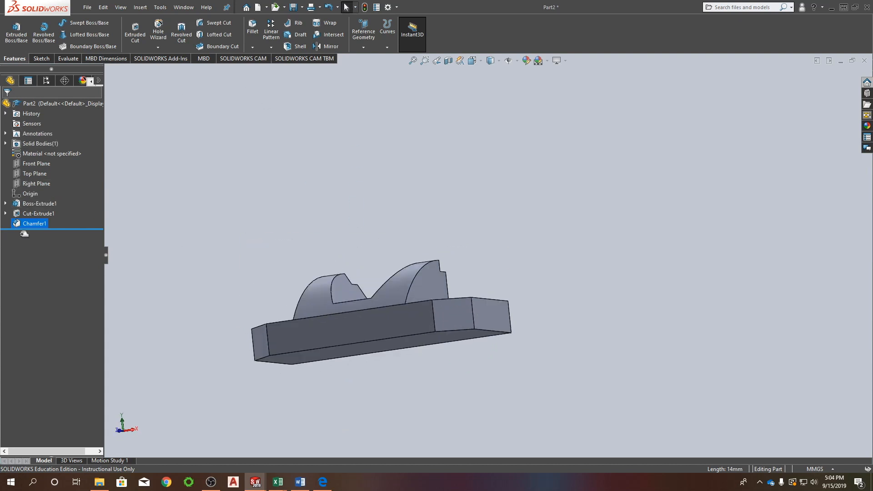
Start an extruded-cut sketch on the Top Plane and orient the view normal to it.
{"action": "left_click", "coordinate": [38, 175]}
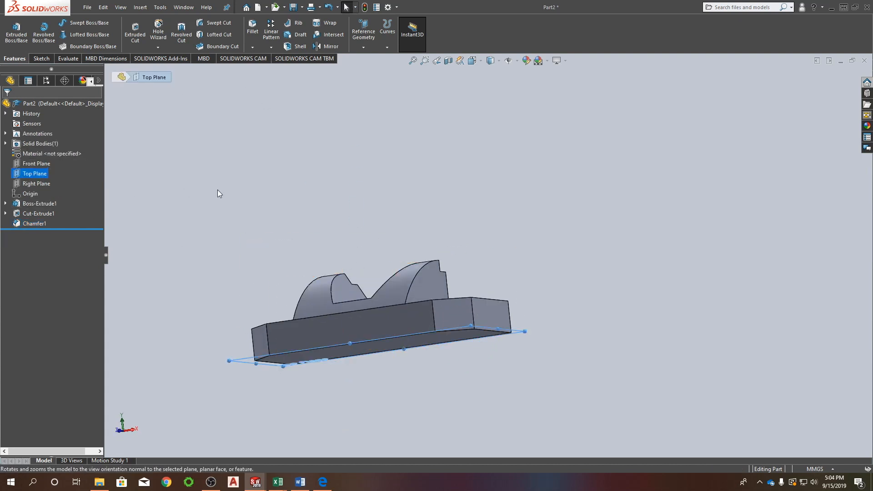
{"action": "left_click", "coordinate": [135, 32]}
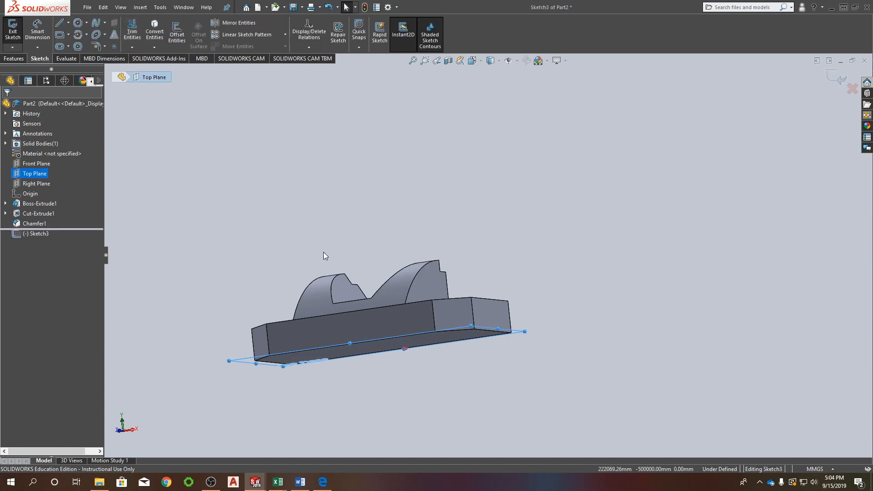
{"action": "middle_click_drag", "start_coordinate": [312, 222], "coordinate": [335, 321]}
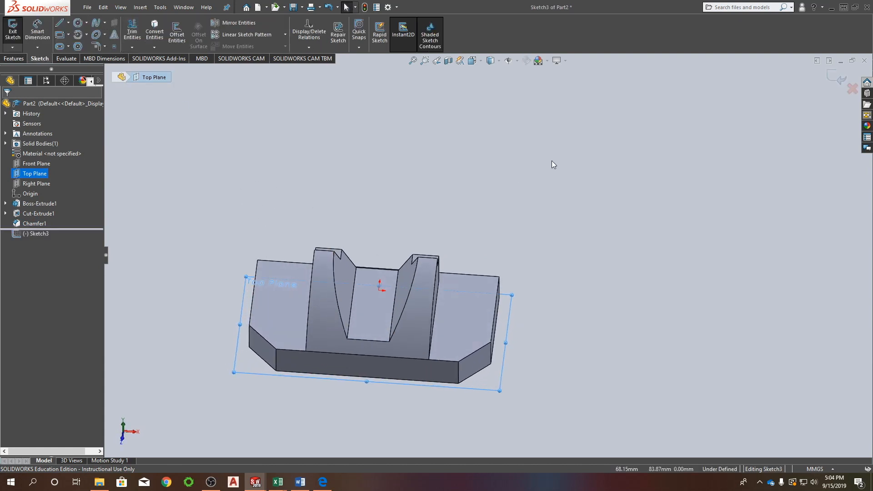
{"action": "key", "text": "ctrl+8"}
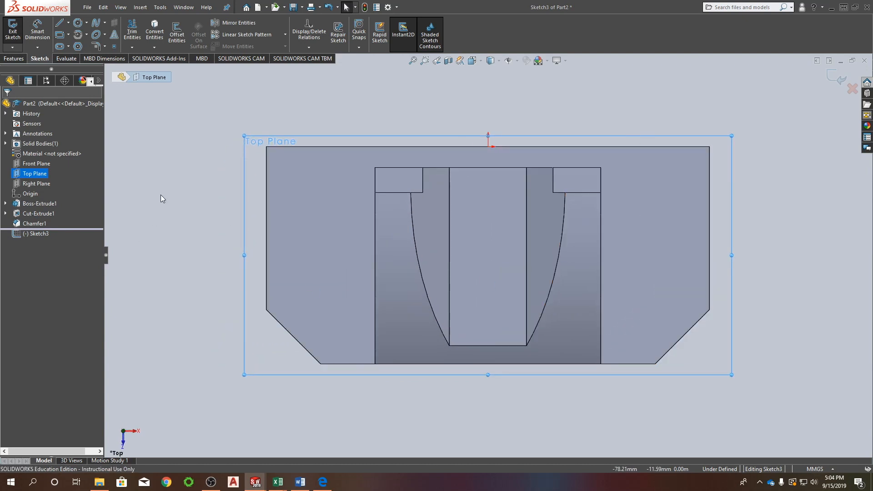
Sketch four circles about 10 mm in diameter, one above the other in pairs on the base's two side flanges.
{"action": "right_click_drag", "start_coordinate": [196, 176], "coordinate": [214, 143]}
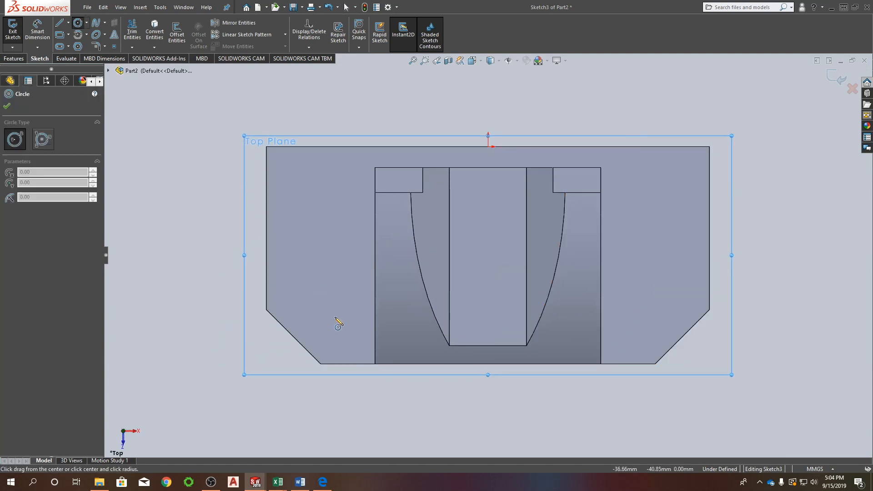
{"action": "left_click_drag", "start_coordinate": [324, 285], "coordinate": [340, 270]}
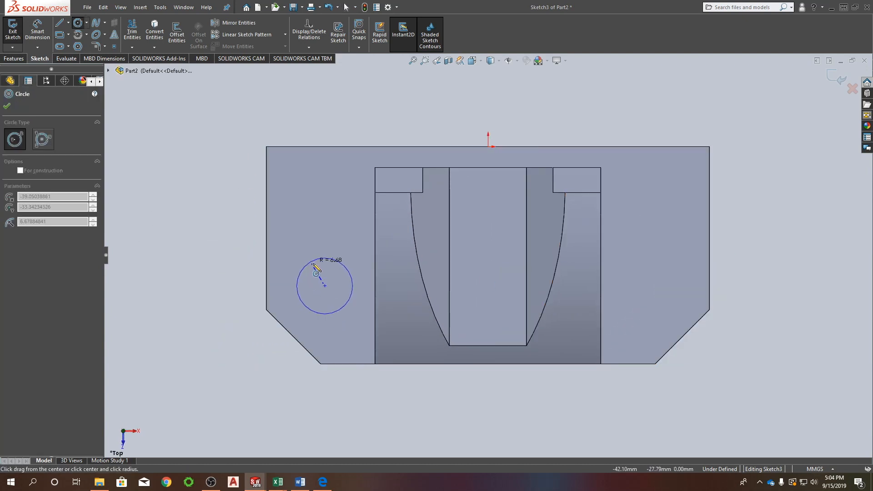
{"action": "left_click", "coordinate": [324, 213]}
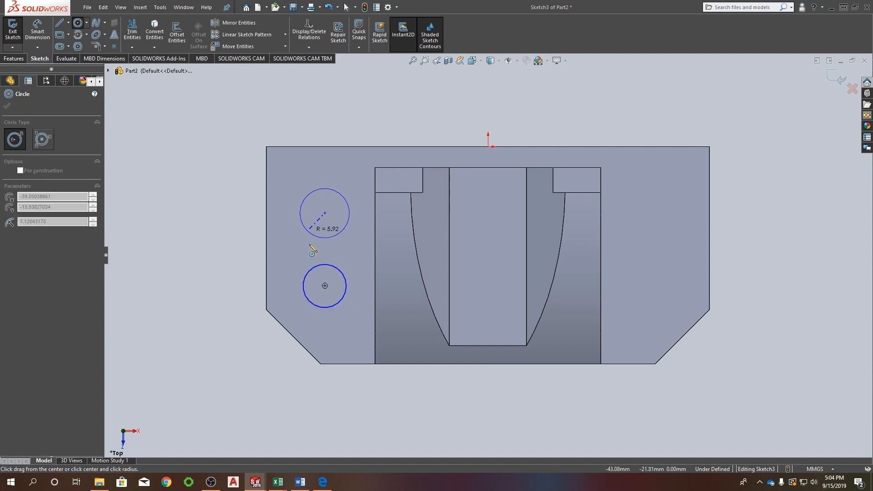
{"action": "left_click", "coordinate": [303, 210]}
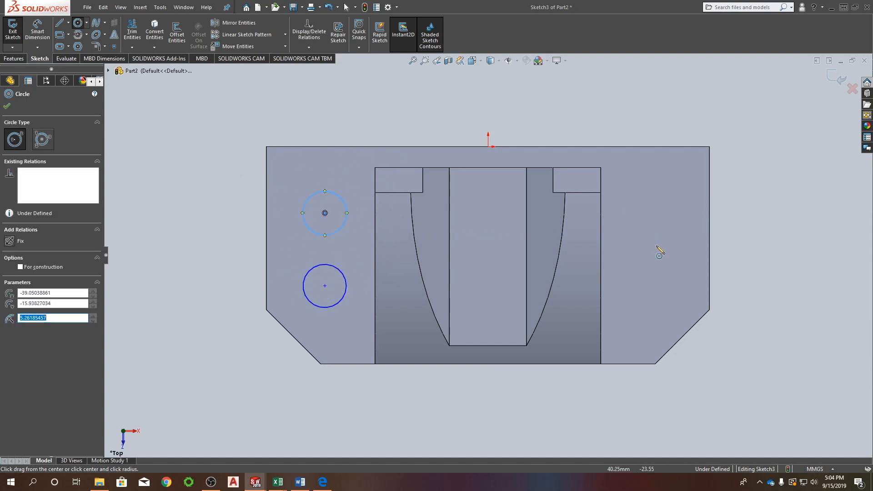
{"action": "left_click", "coordinate": [656, 286]}
{"action": "left_click", "coordinate": [663, 266]}
{"action": "left_click", "coordinate": [656, 210]}
{"action": "left_click", "coordinate": [674, 192]}
{"action": "key", "text": "Escape"}
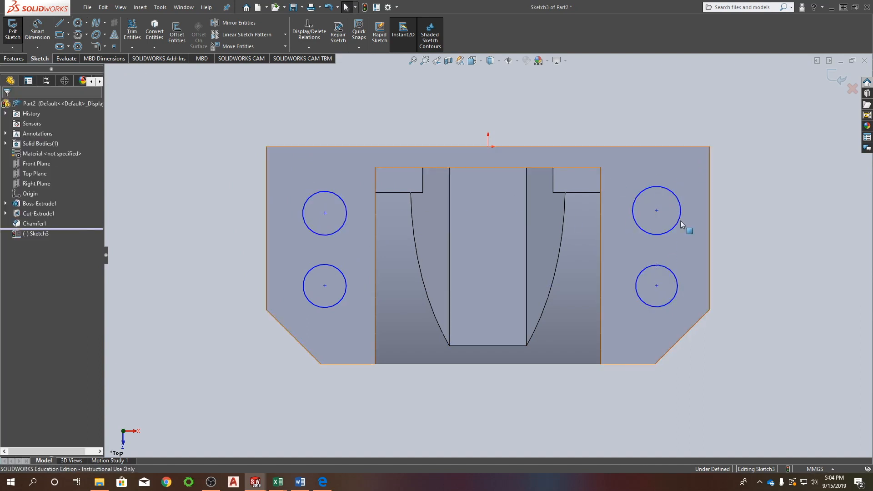
Give all four circles an Equal relation.
{"action": "left_click", "coordinate": [324, 234]}
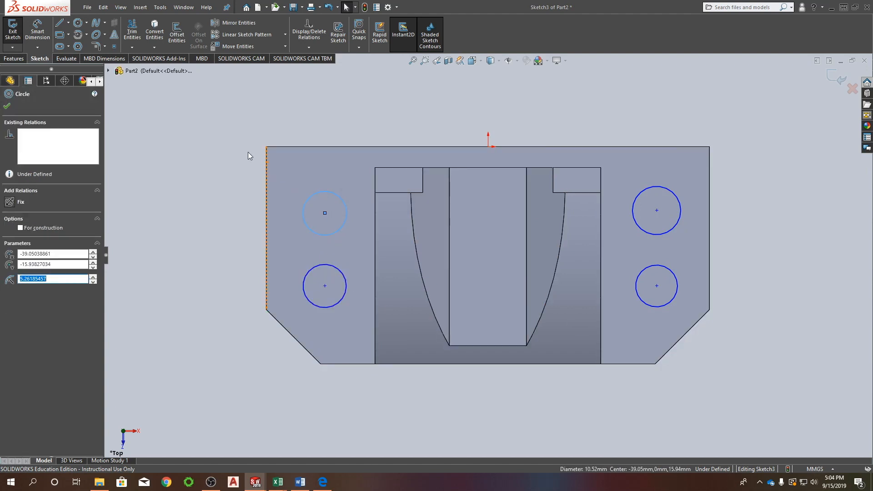
{"action": "key", "text": "Escape"}
{"action": "left_click_drag", "start_coordinate": [214, 106], "coordinate": [743, 356]}
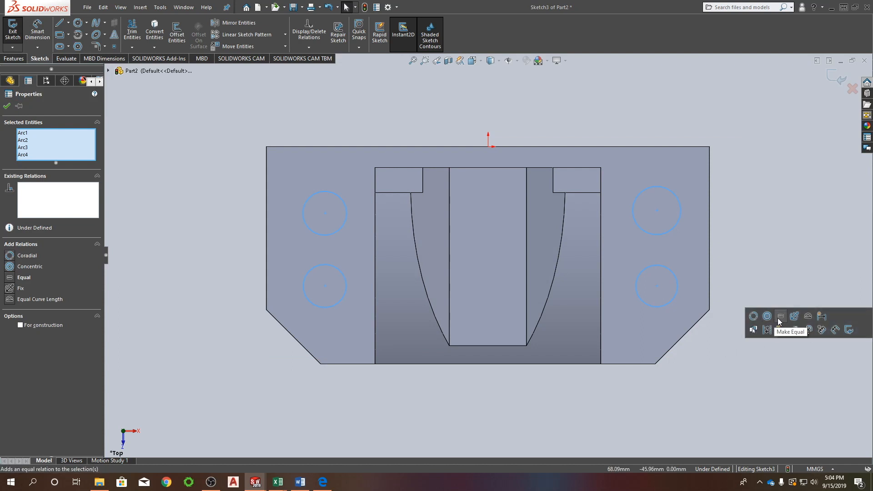
{"action": "left_click", "coordinate": [13, 276]}
{"action": "key", "text": "Escape"}
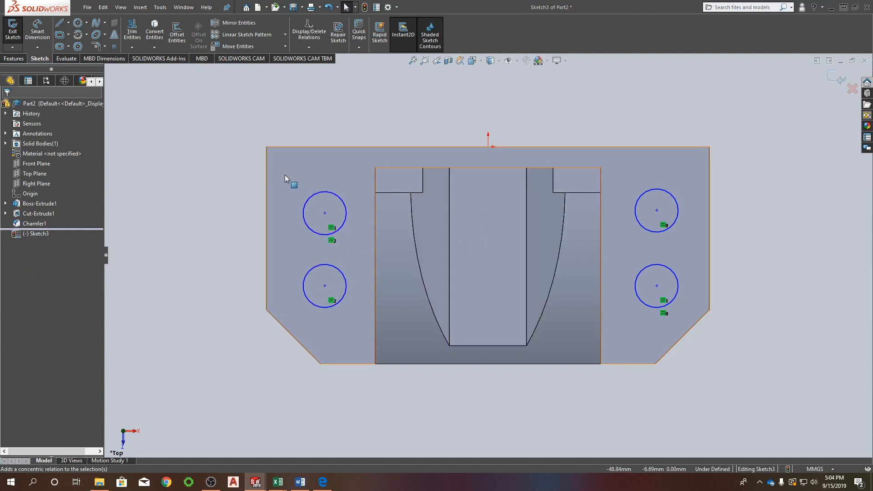
Draw an infinite vertical centerline through the origin.
{"action": "right_click_drag", "start_coordinate": [245, 140], "coordinate": [205, 145]}
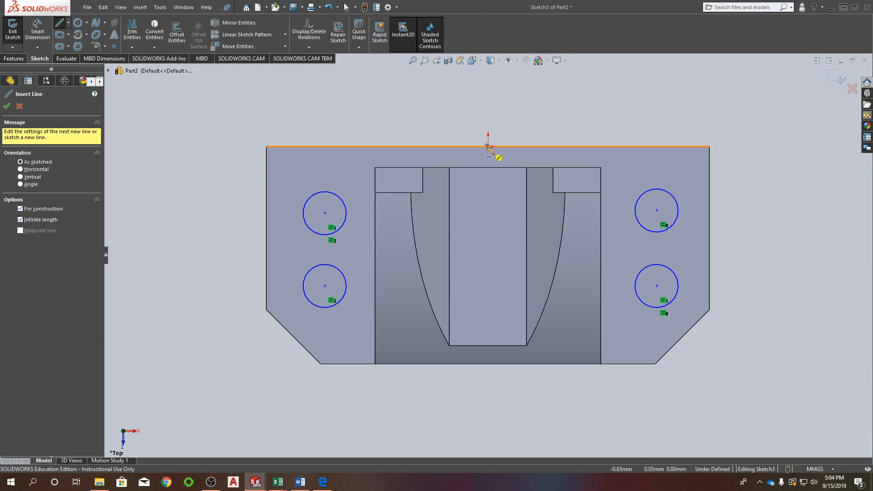
{"action": "left_click_drag", "start_coordinate": [488, 147], "coordinate": [487, 156]}
{"action": "key", "text": "Escape"}
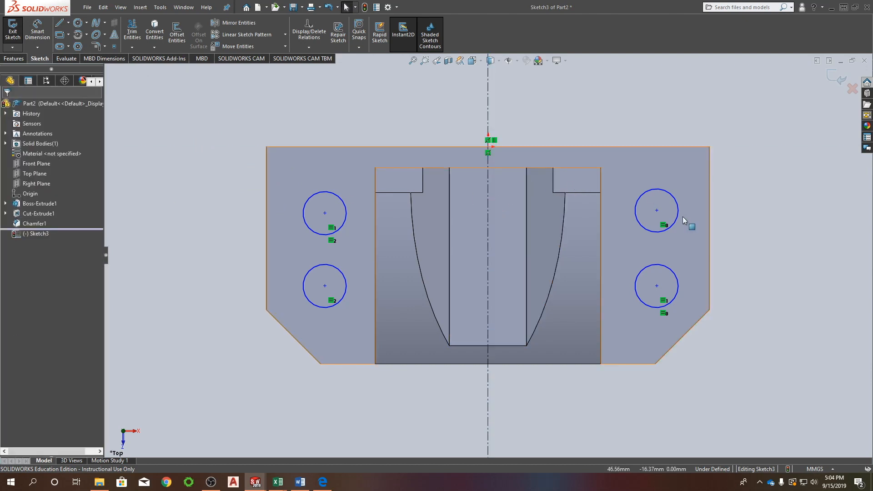
Make the two upper circles symmetric about the vertical centerline.
{"action": "left_click", "coordinate": [657, 210]}
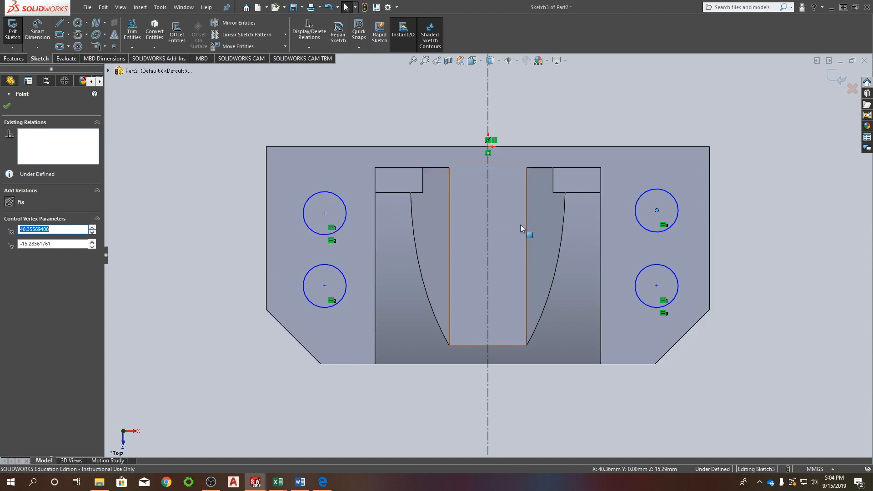
{"action": "key", "text": "Escape"}
{"action": "left_click", "coordinate": [666, 192]}
{"action": "left_click", "coordinate": [342, 199], "text": "ctrl"}
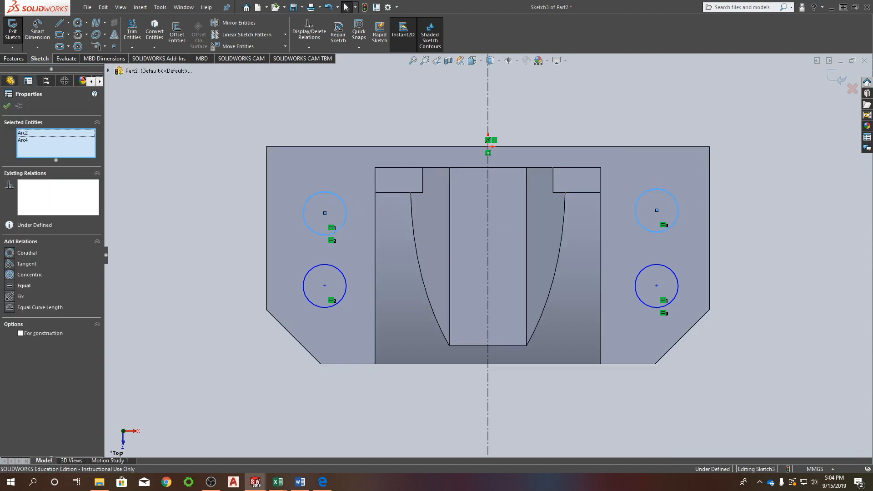
{"action": "left_click", "coordinate": [486, 91], "text": "ctrl"}
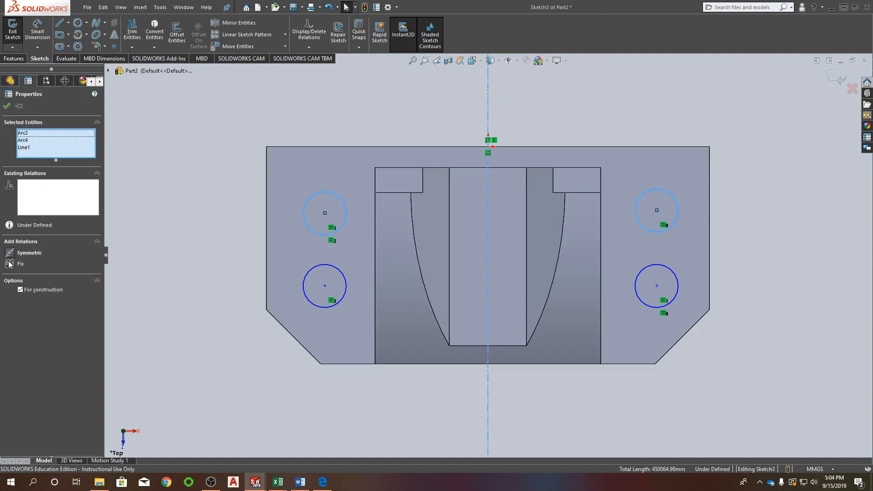
{"action": "left_click", "coordinate": [10, 254]}
{"action": "left_click", "coordinate": [367, 280]}
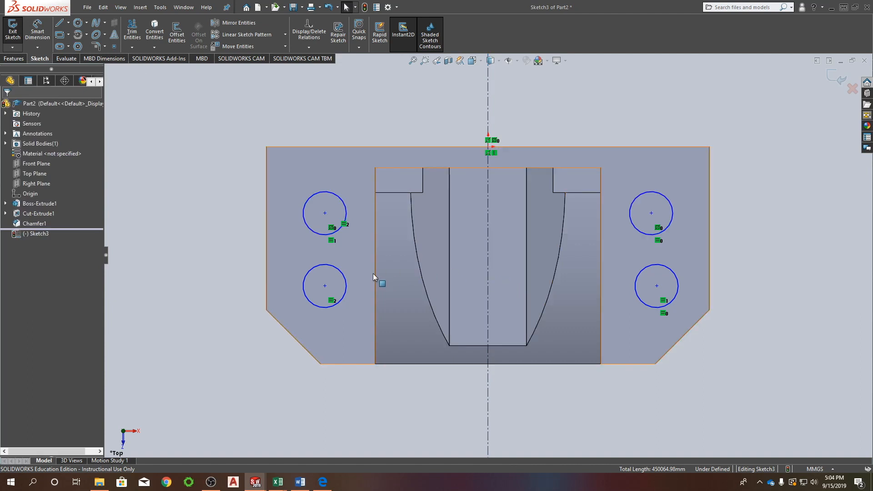
Make the two lower circles symmetric about the vertical centerline.
{"action": "left_click", "coordinate": [345, 270]}
{"action": "left_click", "coordinate": [643, 269], "text": "ctrl"}
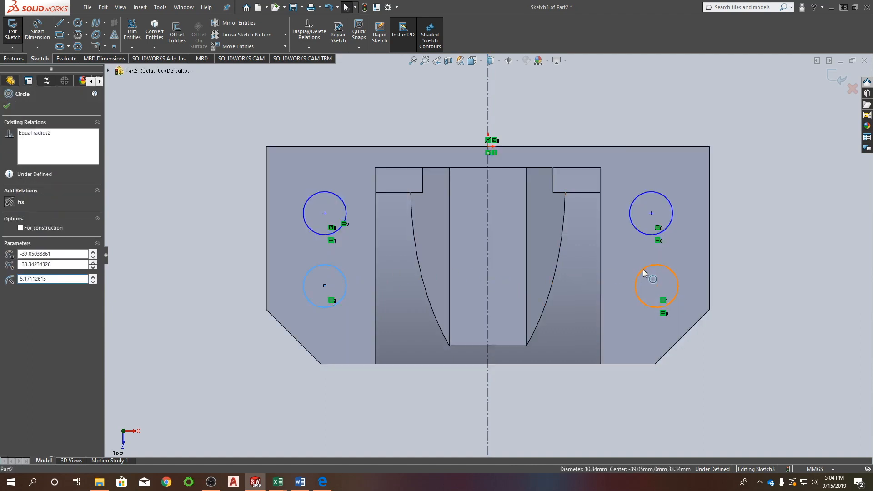
{"action": "left_click", "coordinate": [486, 225], "text": "ctrl"}
{"action": "left_click", "coordinate": [9, 251]}
{"action": "left_click", "coordinate": [257, 288]}
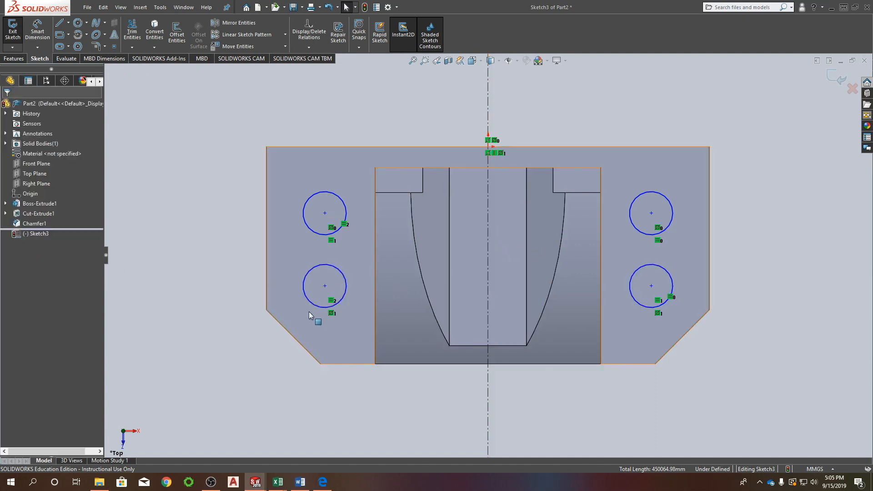
Align the centers of the two left-hand circles with a Vertical relation.
{"action": "mouse_move", "coordinate": [324, 285]}
{"action": "left_mouse_down"}
{"action": "mouse_move", "coordinate": [313, 285]}
{"action": "mouse_move", "coordinate": [328, 285]}
{"action": "left_mouse_up"}
{"action": "key", "text": "Escape"}
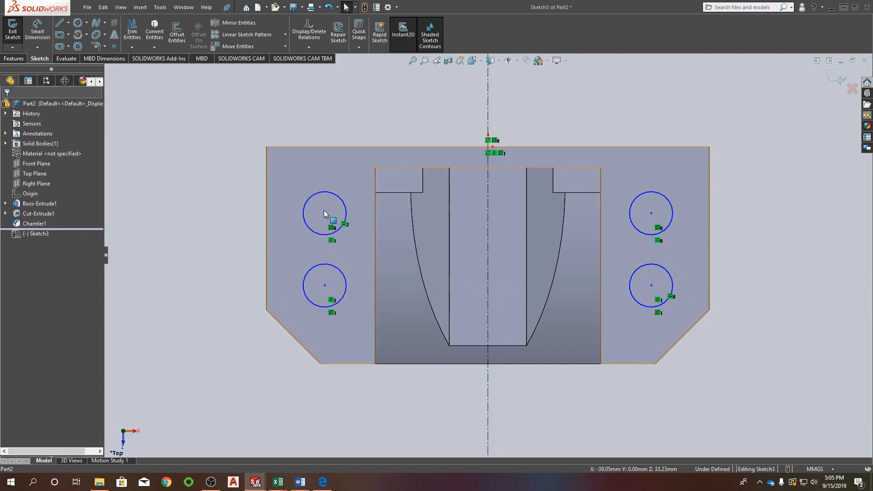
{"action": "left_click", "coordinate": [325, 211]}
{"action": "key", "text": "Escape"}
{"action": "left_click", "coordinate": [325, 214]}
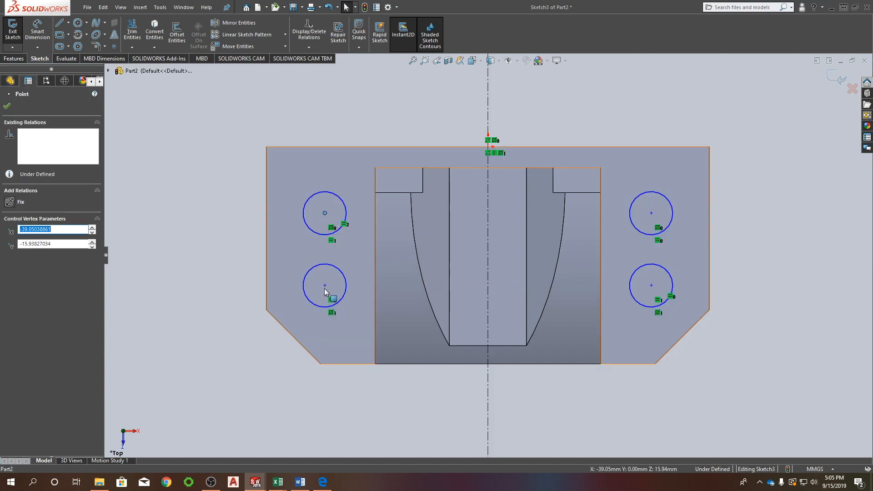
{"action": "left_click", "coordinate": [325, 289], "text": "ctrl"}
{"action": "key", "text": "Escape"}
{"action": "left_click", "coordinate": [324, 285]}
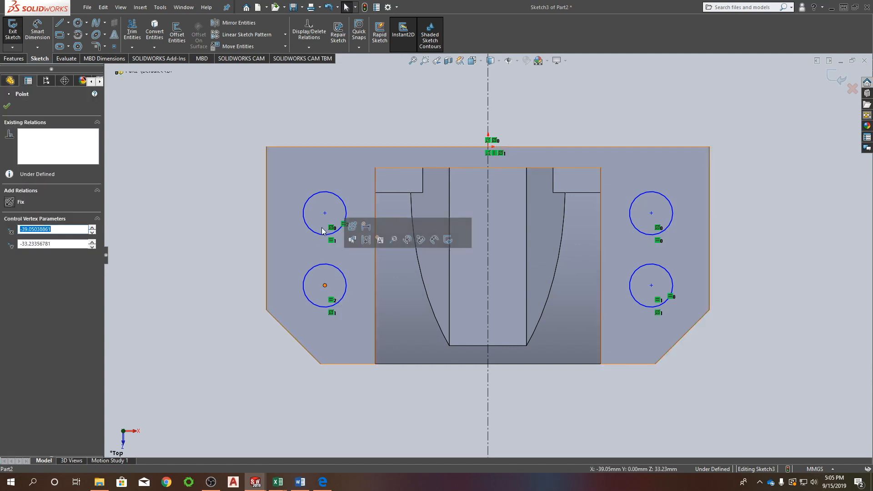
{"action": "left_click", "coordinate": [325, 213], "text": "ctrl"}
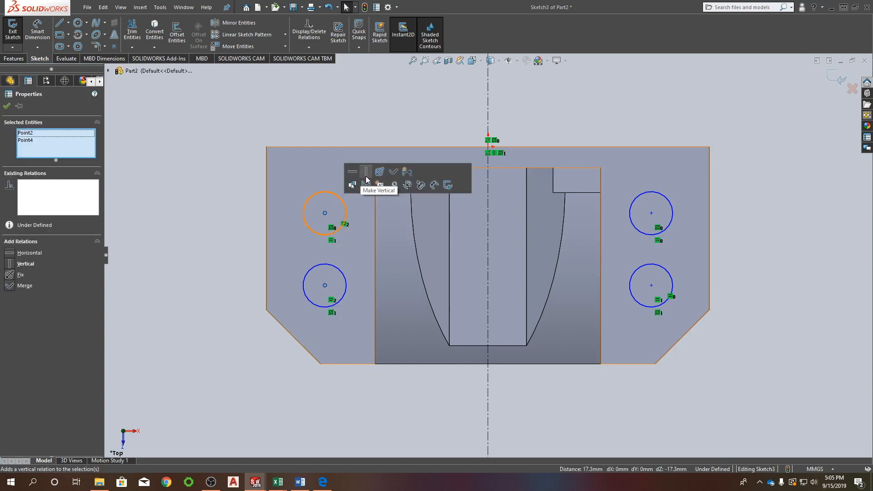
{"action": "left_click", "coordinate": [367, 177]}
Dimension the upper-left circle's center 13 mm from the base's upper edge.
{"action": "left_click_drag", "start_coordinate": [324, 213], "coordinate": [331, 195]}
{"action": "left_click", "coordinate": [364, 118]}
{"action": "right_click_drag", "start_coordinate": [364, 116], "coordinate": [364, 74]}
{"action": "left_click", "coordinate": [328, 195]}
{"action": "left_click", "coordinate": [297, 147]}
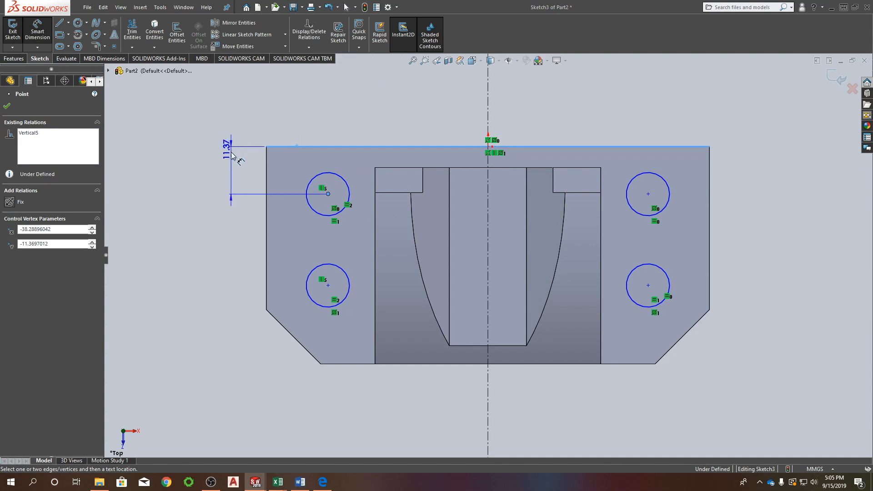
{"action": "left_click", "coordinate": [231, 161]}
{"action": "type", "text": "13"}
{"action": "key", "text": "Return"}
Dimension the vertical distance between the two left-hand circle centers as 19 mm.
{"action": "left_click", "coordinate": [328, 201]}
{"action": "left_click", "coordinate": [328, 292]}
{"action": "left_click", "coordinate": [236, 242]}
{"action": "type", "text": "19"}
{"action": "key", "text": "Return"}
Dimension the horizontal distance between the two upper circle centers as 80 mm.
{"action": "left_click", "coordinate": [266, 159]}
{"action": "left_click", "coordinate": [300, 125]}
{"action": "right_click_drag", "start_coordinate": [411, 107], "coordinate": [413, 91]}
{"action": "left_click", "coordinate": [328, 201]}
{"action": "left_click", "coordinate": [648, 201]}
{"action": "left_click", "coordinate": [583, 106]}
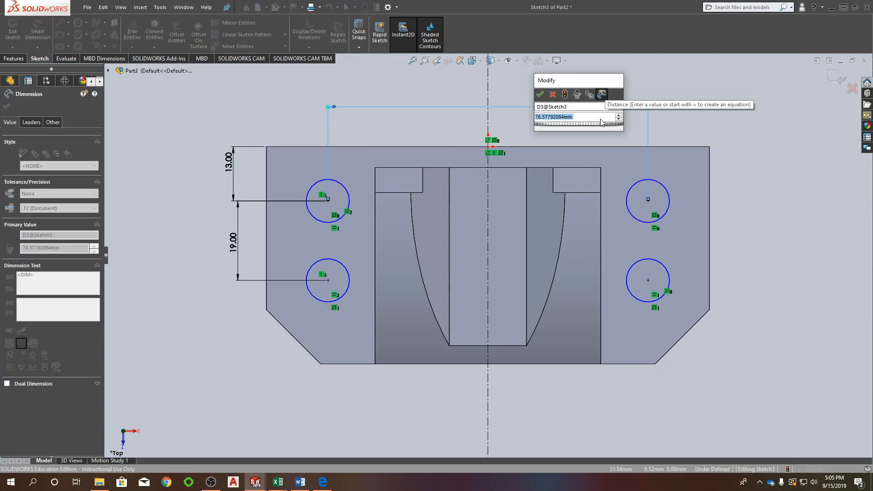
{"action": "type", "text": "80"}
{"action": "key", "text": "Return"}
Set the upper-left circle's diameter to 9 mm.
{"action": "left_click", "coordinate": [316, 204]}
{"action": "left_click", "coordinate": [287, 114]}
{"action": "type", "text": "9"}
{"action": "key", "text": "Return"}
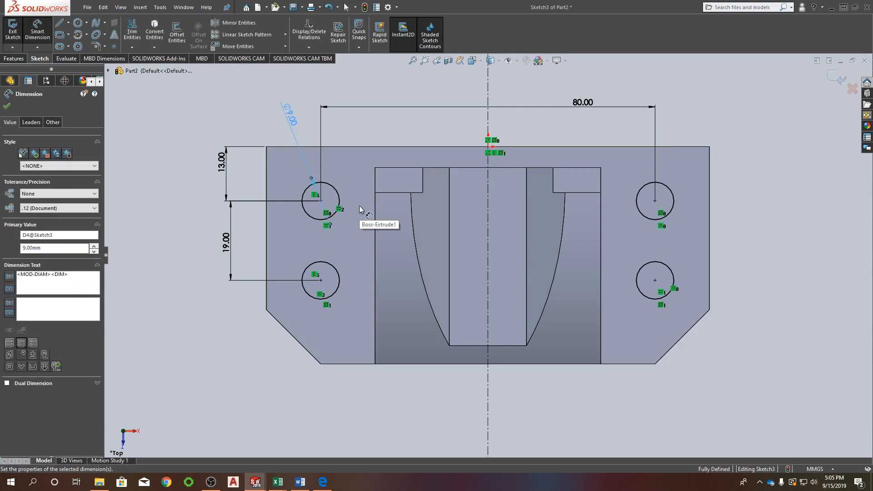
Convert the two upper circles to construction geometry.
{"action": "left_click", "coordinate": [339, 201]}
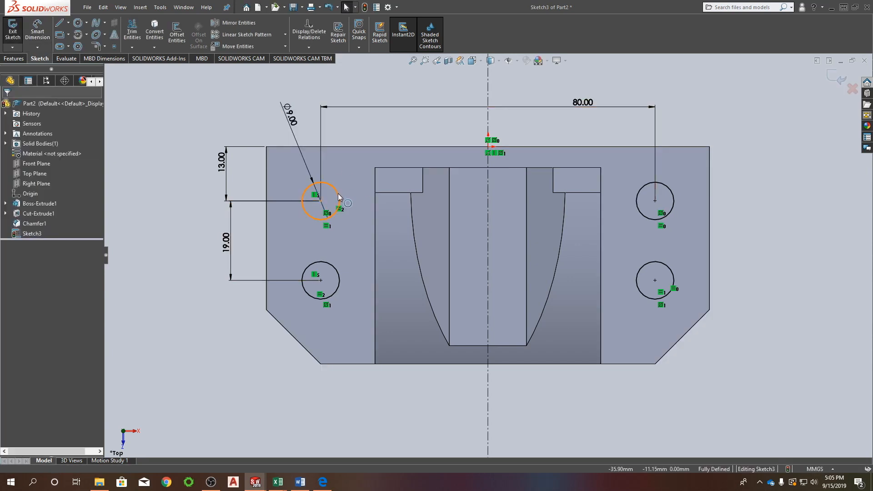
{"action": "left_click", "coordinate": [669, 189], "text": "ctrl"}
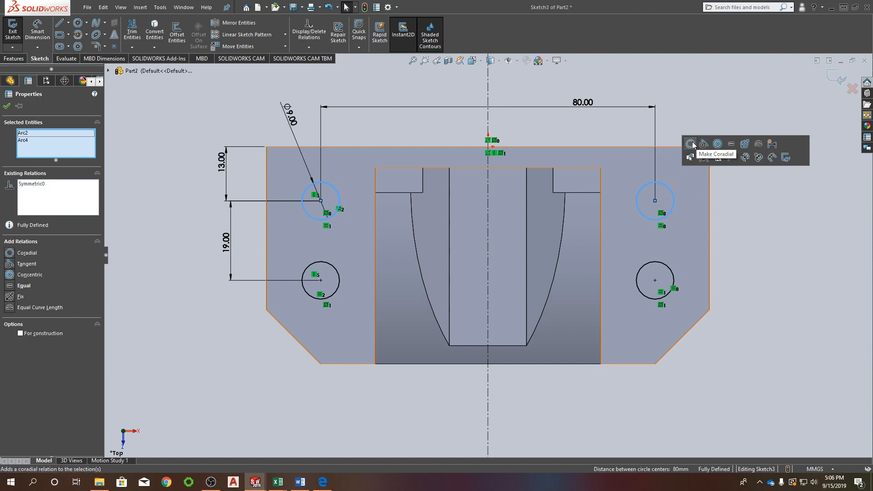
{"action": "left_click", "coordinate": [718, 159]}
{"action": "right_click_drag", "start_coordinate": [766, 133], "coordinate": [767, 94]}
{"action": "left_click", "coordinate": [321, 201]}
{"action": "key", "text": "Escape"}
Sketch a small circle at the center of each upper construction circle, the left one about 4 mm in diameter.
{"action": "right_click_drag", "start_coordinate": [348, 127], "coordinate": [390, 124]}
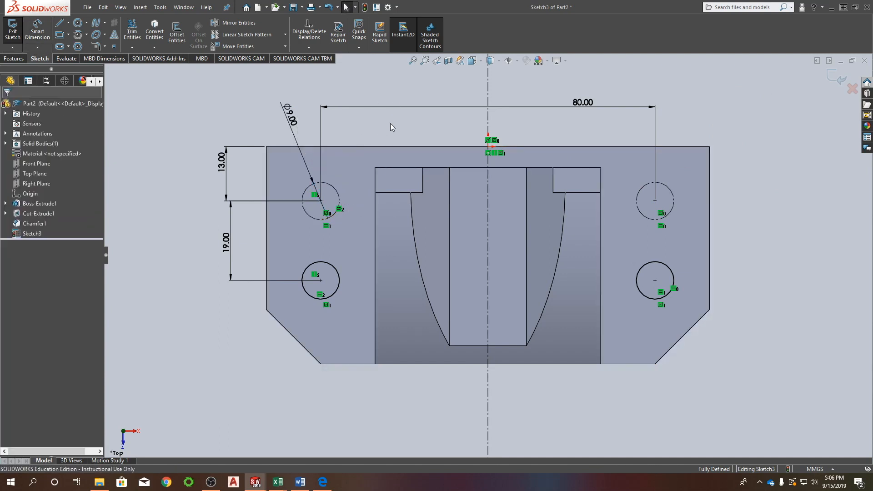
{"action": "left_click", "coordinate": [331, 204]}
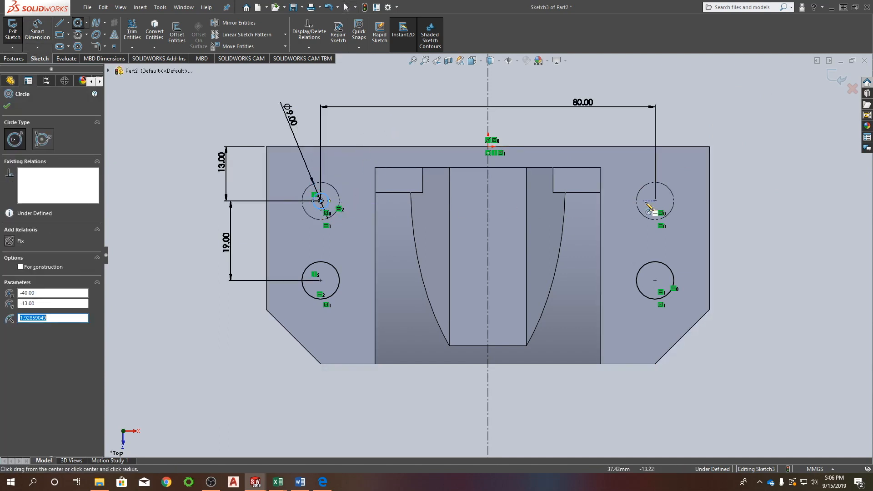
{"action": "left_click", "coordinate": [654, 200]}
{"action": "left_click", "coordinate": [668, 206]}
{"action": "key", "text": "Escape"}
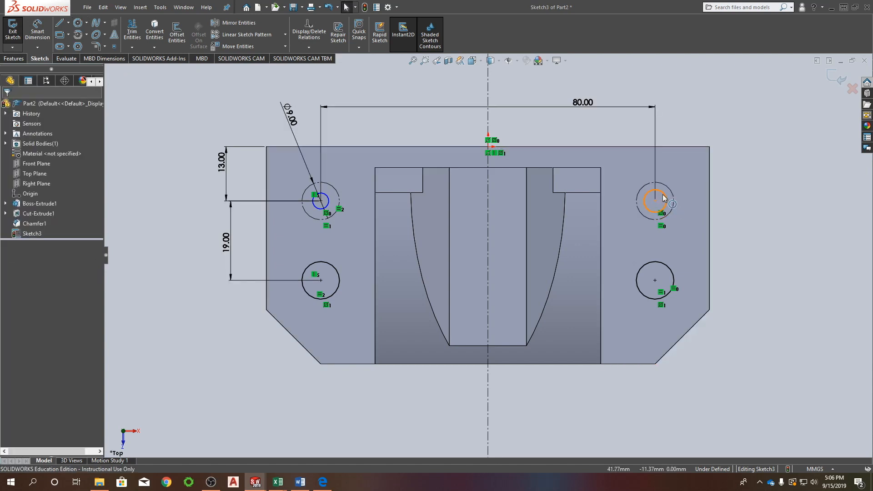
Give the two small upper circles an Equal relation.
{"action": "left_click", "coordinate": [329, 196], "text": "ctrl"}
{"action": "key", "text": "Escape"}
{"action": "left_click", "coordinate": [328, 199]}
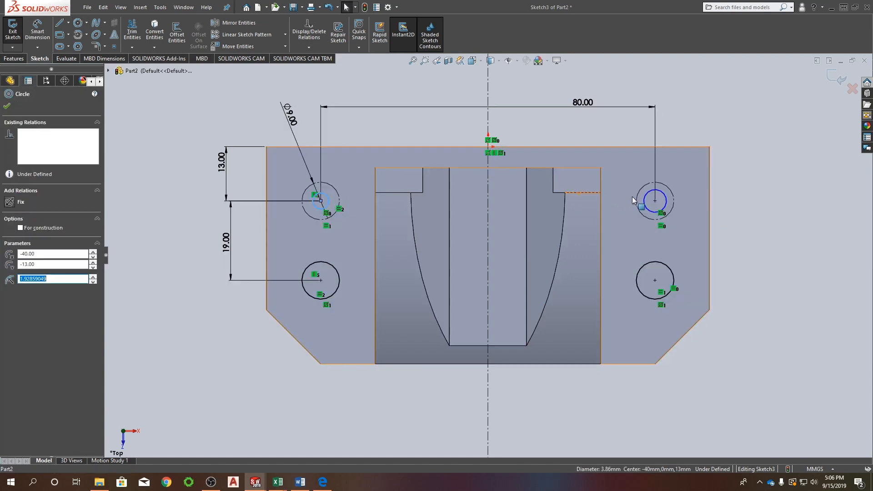
{"action": "left_click", "coordinate": [660, 193], "text": "ctrl"}
{"action": "left_click", "coordinate": [728, 154]}
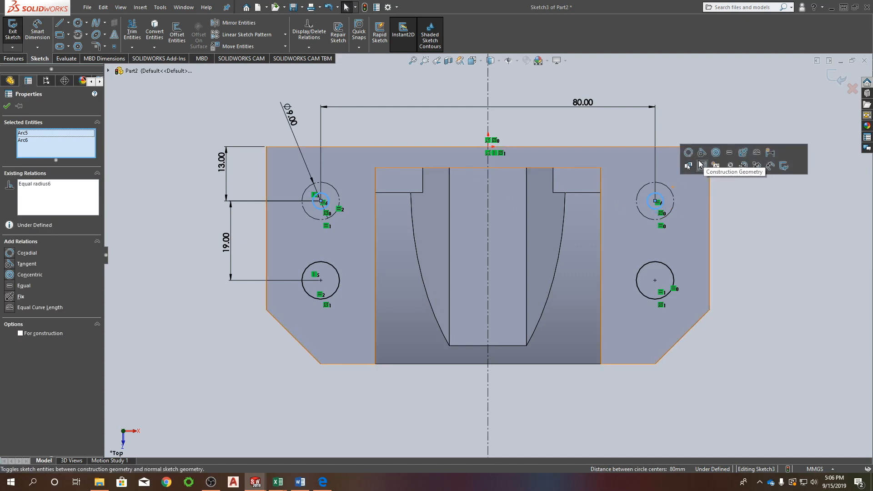
{"action": "left_click", "coordinate": [722, 130]}
Set the diameter of the small circle inside the upper-right construction circle to 8 mm.
{"action": "right_click_drag", "start_coordinate": [721, 130], "coordinate": [724, 72]}
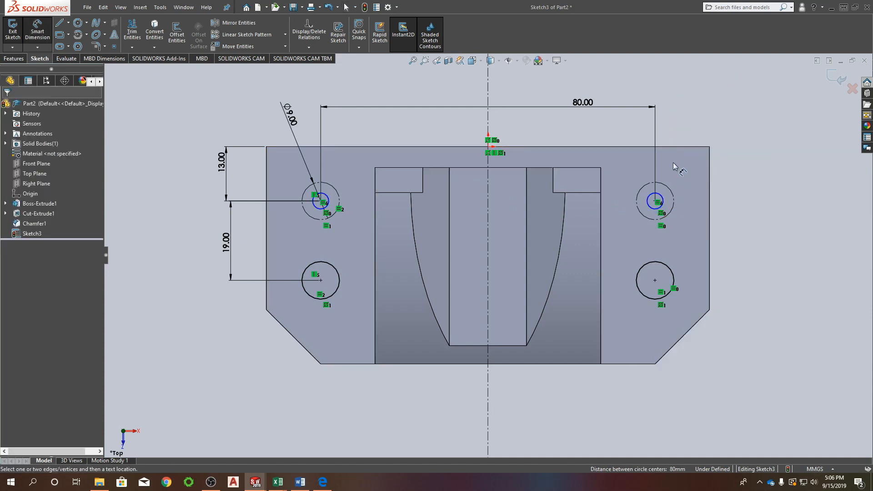
{"action": "left_click", "coordinate": [658, 196]}
{"action": "left_click", "coordinate": [726, 130]}
{"action": "type", "text": "8.00mm"}
{"action": "key", "text": "Return"}
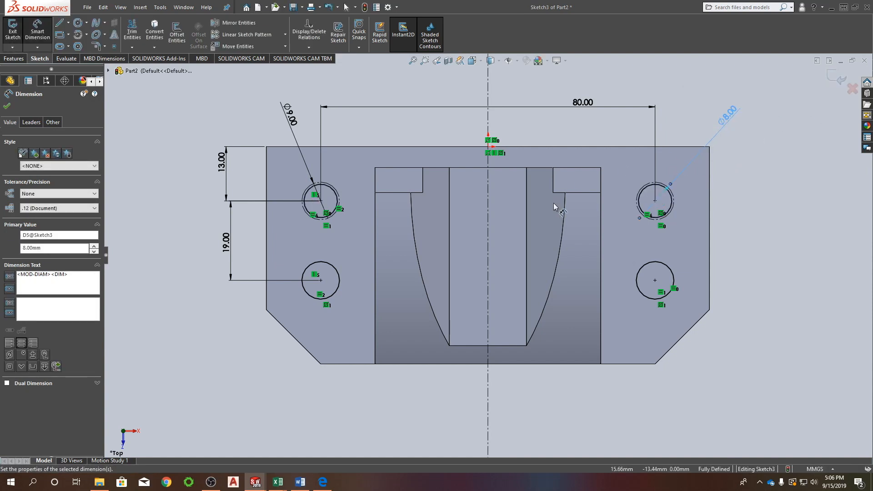
{"action": "key", "text": "Escape"}
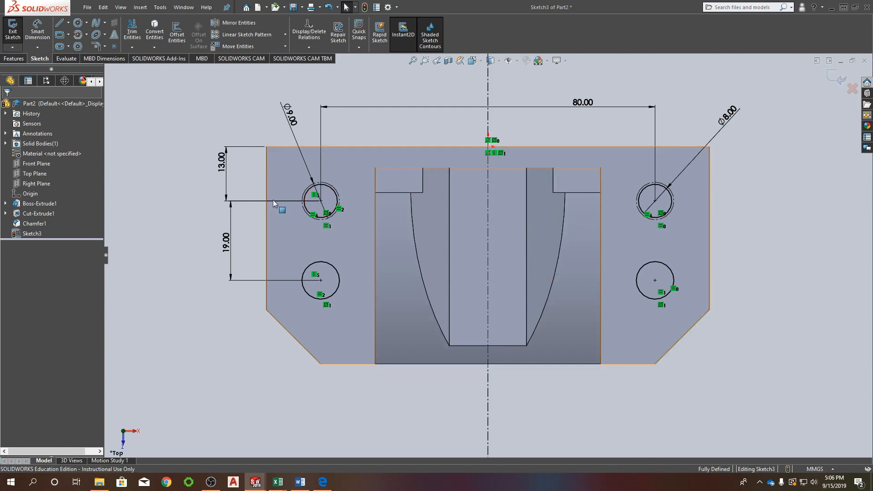
Cut the four circles upward from the sketch plane with an Extruded Cut, using the Through All end condition in the reversed direction.
{"action": "left_click", "coordinate": [841, 82]}
{"action": "mouse_move", "coordinate": [372, 366]}
{"action": "middle_mouse_down"}
{"action": "mouse_move", "coordinate": [375, 276]}
{"action": "mouse_move", "coordinate": [347, 229]}
{"action": "middle_mouse_up"}
{"action": "scroll", "coordinate": [325, 241], "scroll_direction": "down", "scroll_amount": 2}
{"action": "scroll", "coordinate": [324, 240], "scroll_direction": "up", "scroll_amount": 5}
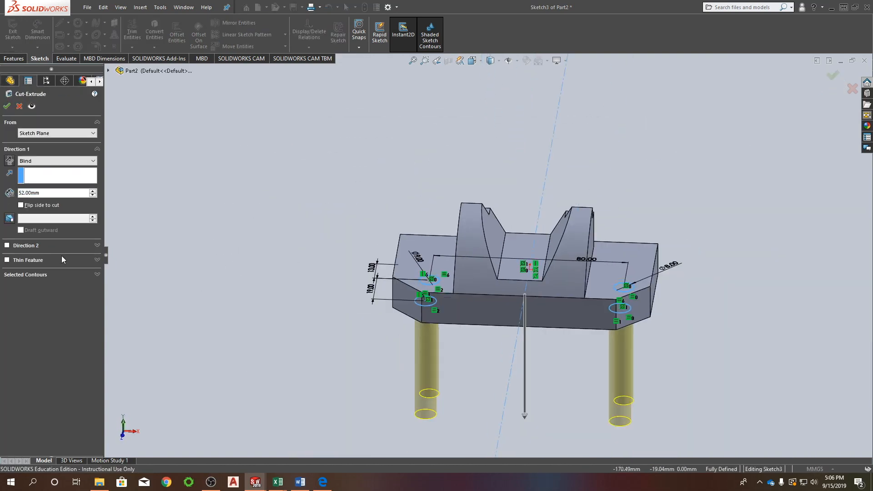
{"action": "left_click", "coordinate": [8, 161]}
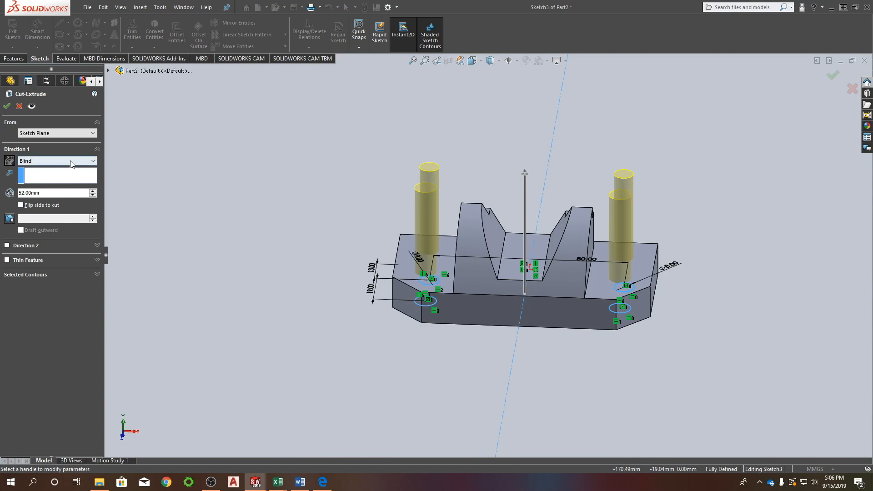
{"action": "left_click", "coordinate": [71, 161]}
{"action": "left_click", "coordinate": [55, 175]}
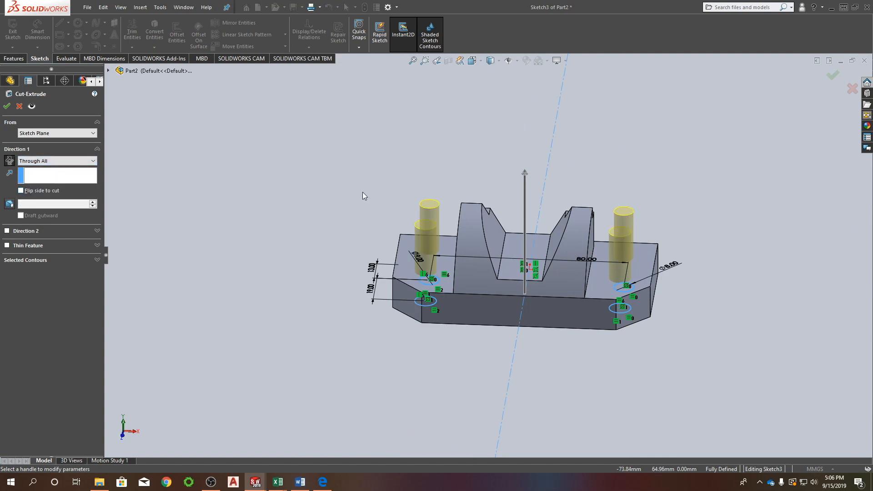
{"action": "left_click", "coordinate": [6, 106]}
{"action": "middle_click_drag", "start_coordinate": [604, 274], "coordinate": [585, 413]}
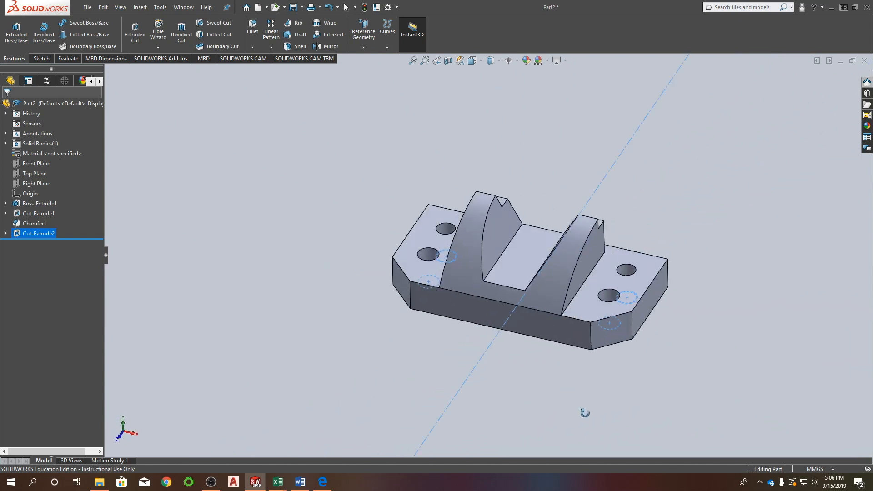